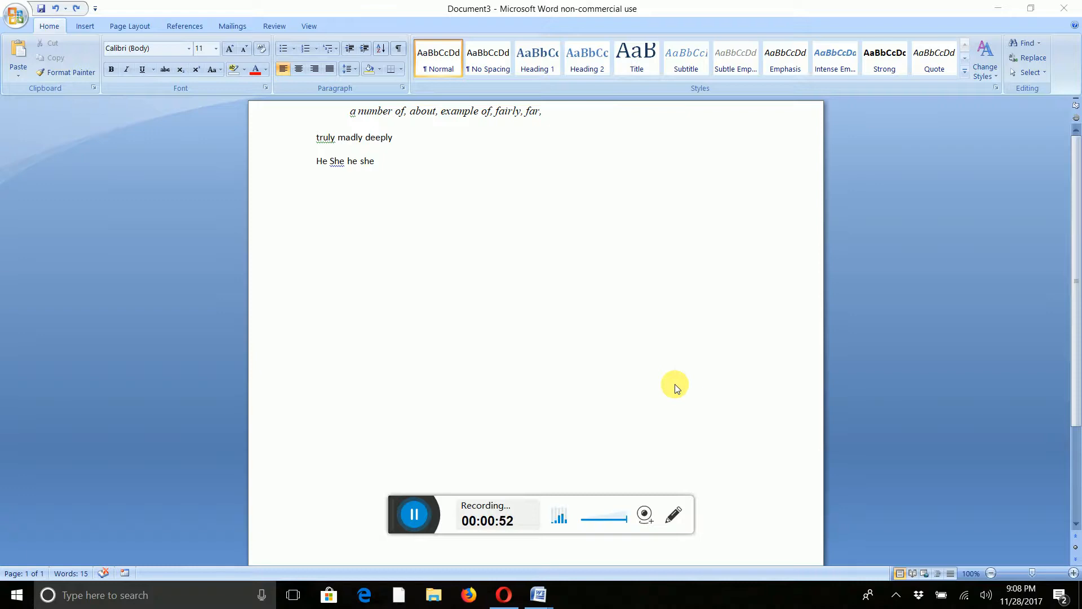
left_click(374, 159)
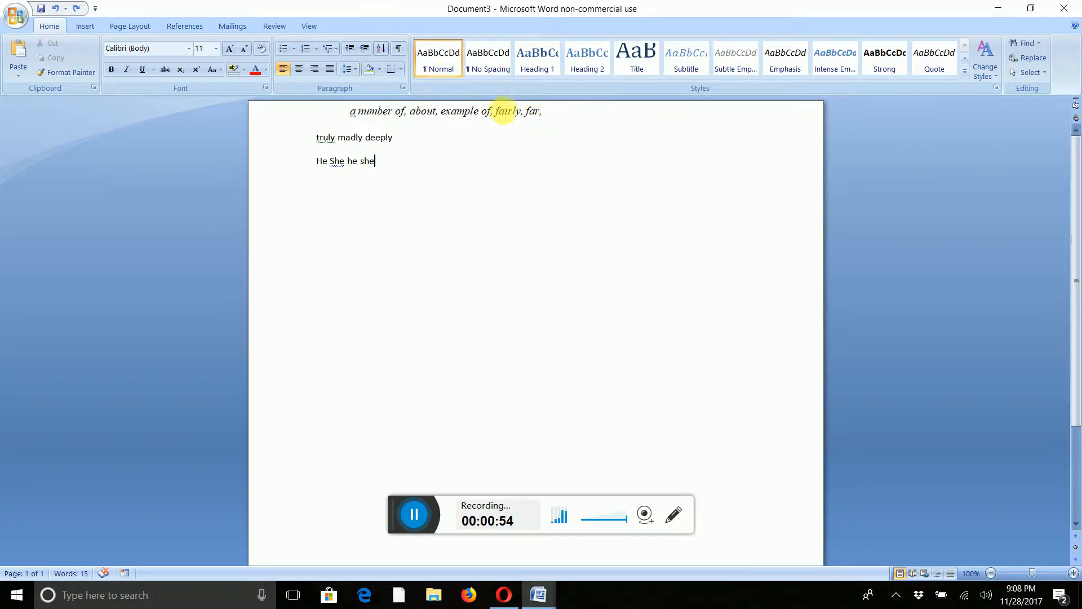
left_click_drag(348, 111, 564, 117)
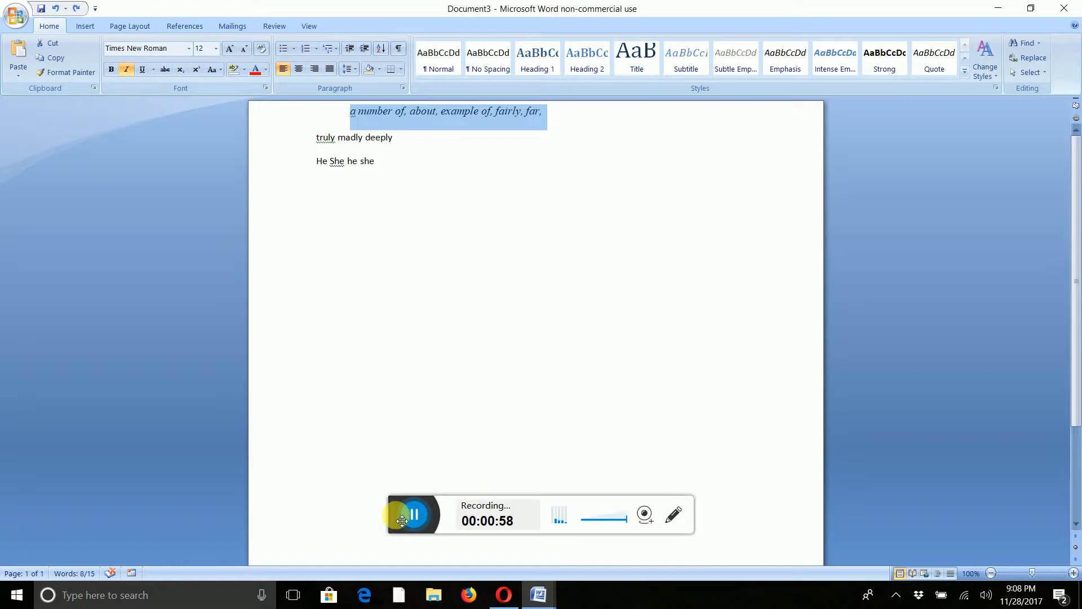
left_click_drag(401, 520, 30, 540)
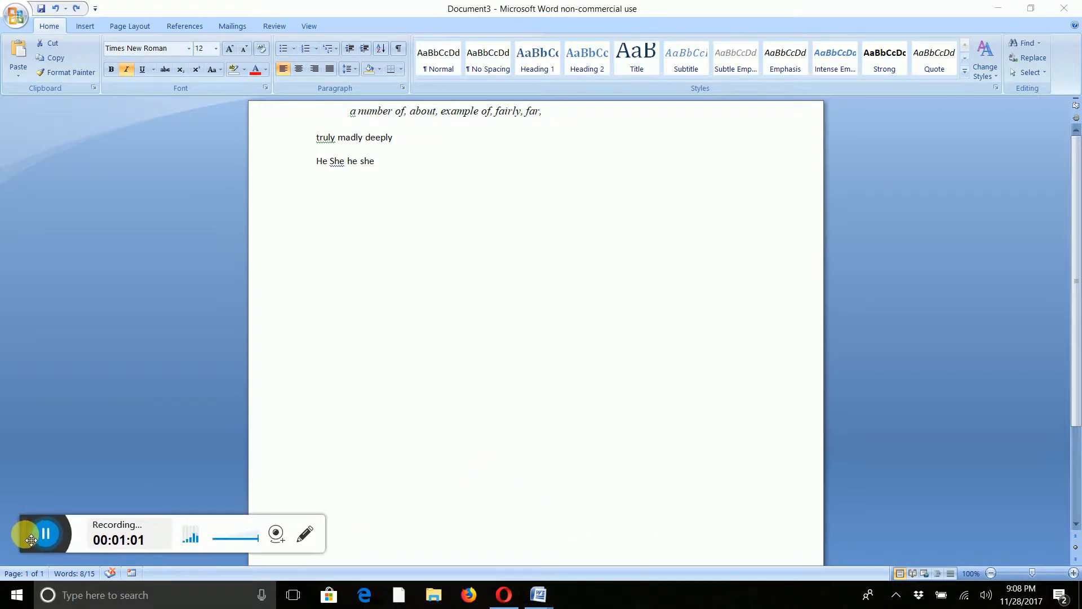
left_click(559, 114)
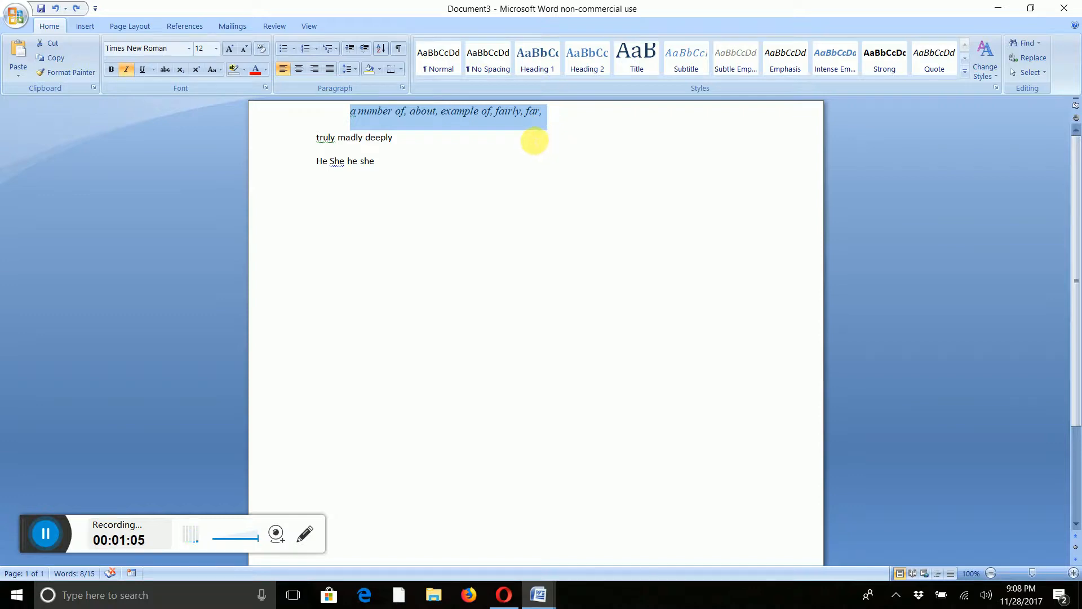
left_click(495, 151)
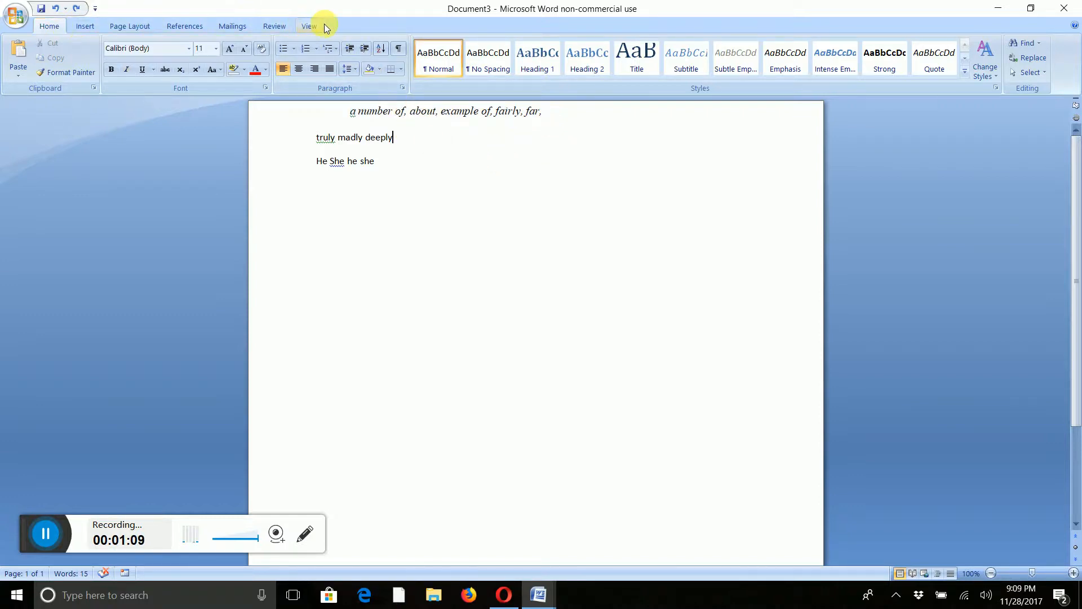
Start recording a new macro named UnneededWeasels, stored in All Documents (Normal.dotm).
left_click(309, 25)
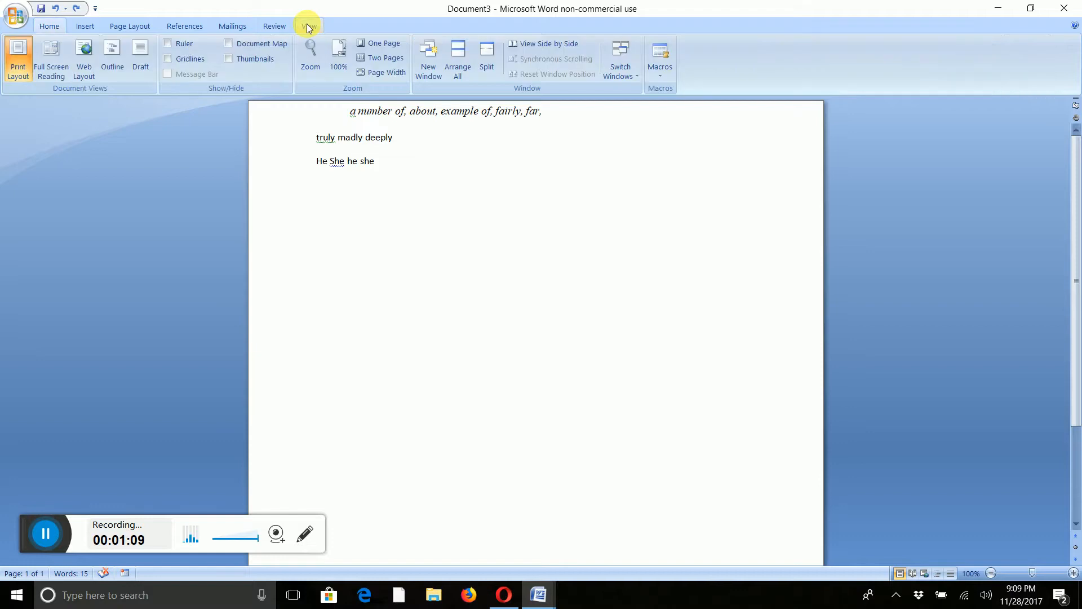
left_click(663, 73)
left_click(621, 106)
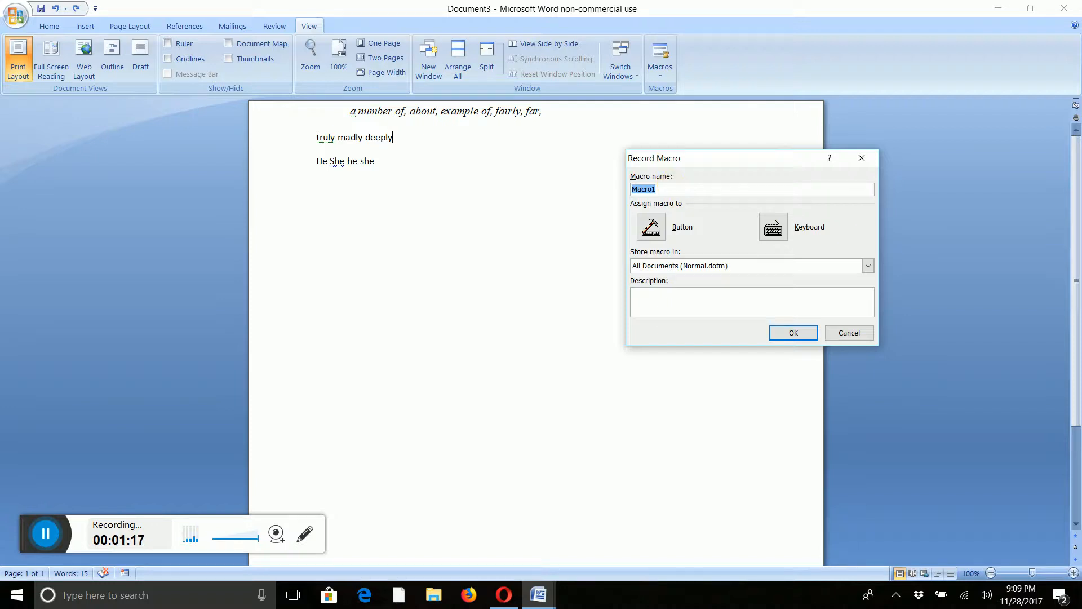
type("UnneededWeasels")
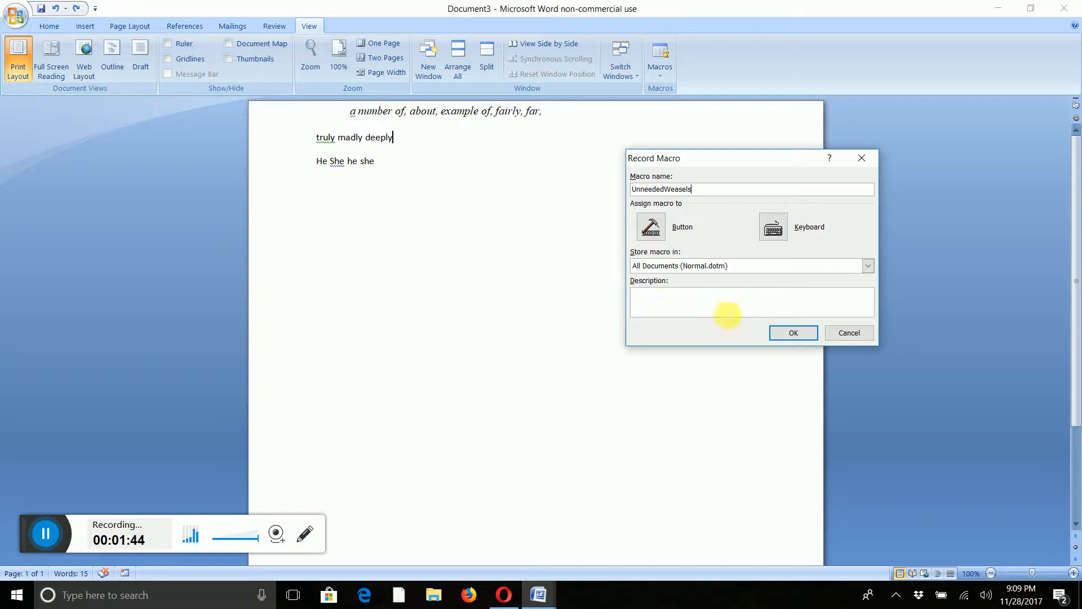
left_click(804, 337)
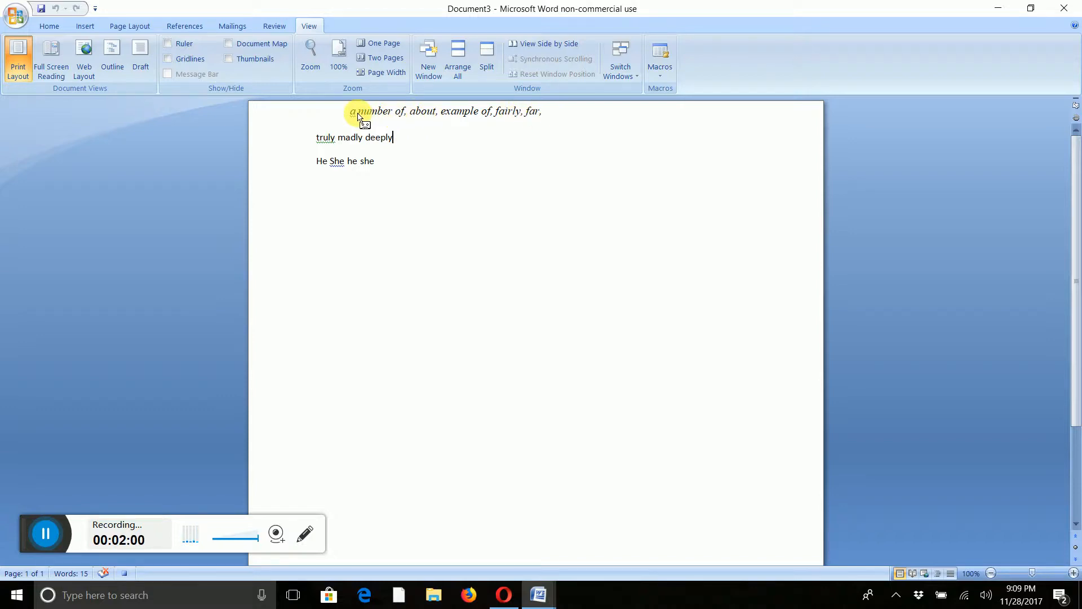
Open Find and Replace with 'a number of' as both the search text and the replacement text.
left_click(49, 27)
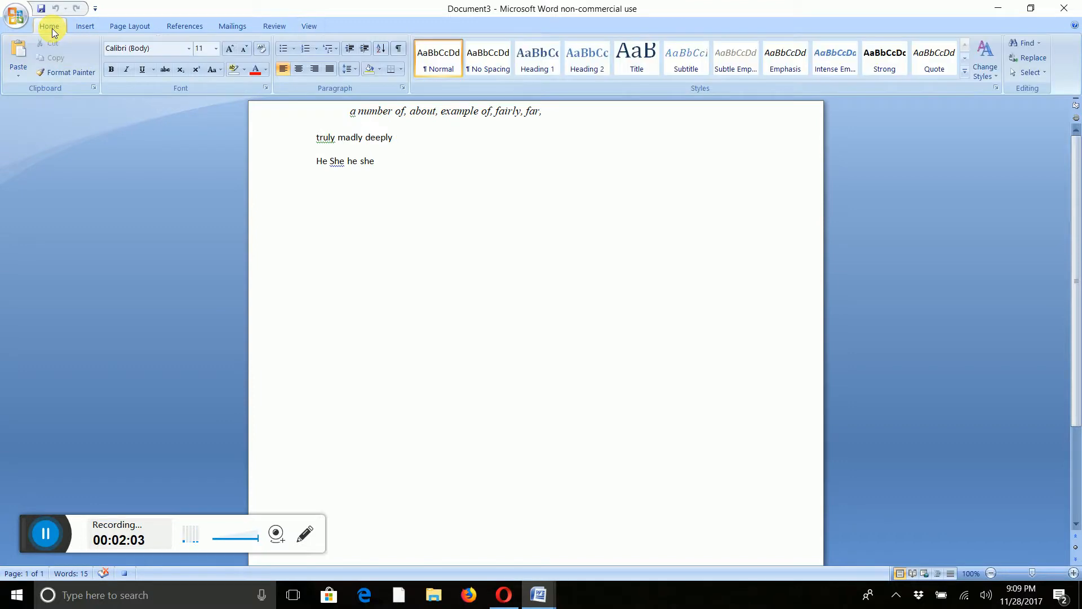
left_click(1040, 57)
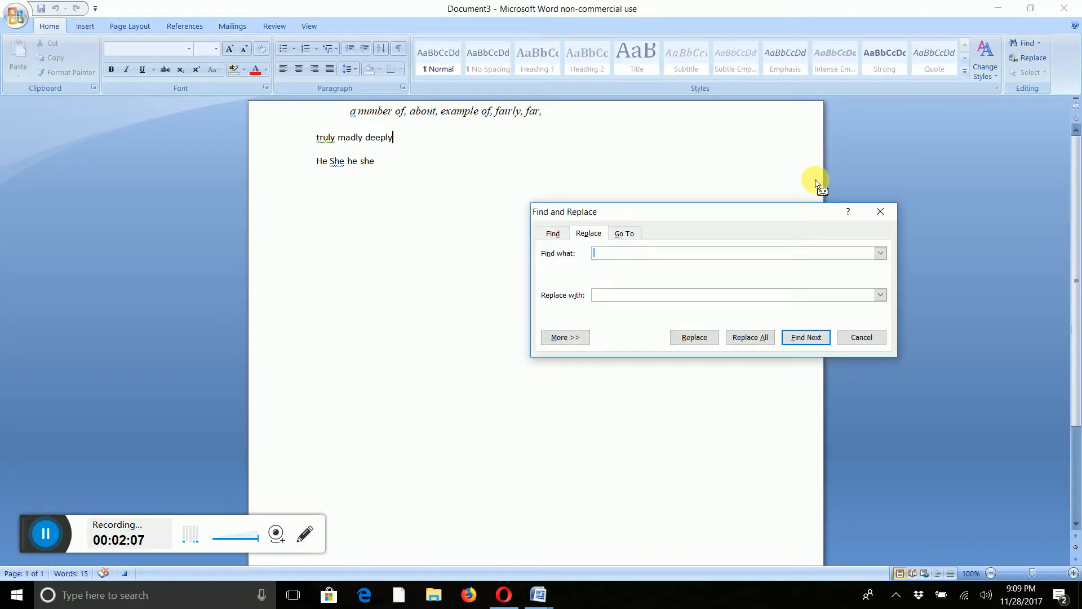
type("anumber")
key("BackSpace")
key("BackSpace")
key("BackSpace")
key("BackSpace")
type("number of")
left_click(658, 295)
type("a n")
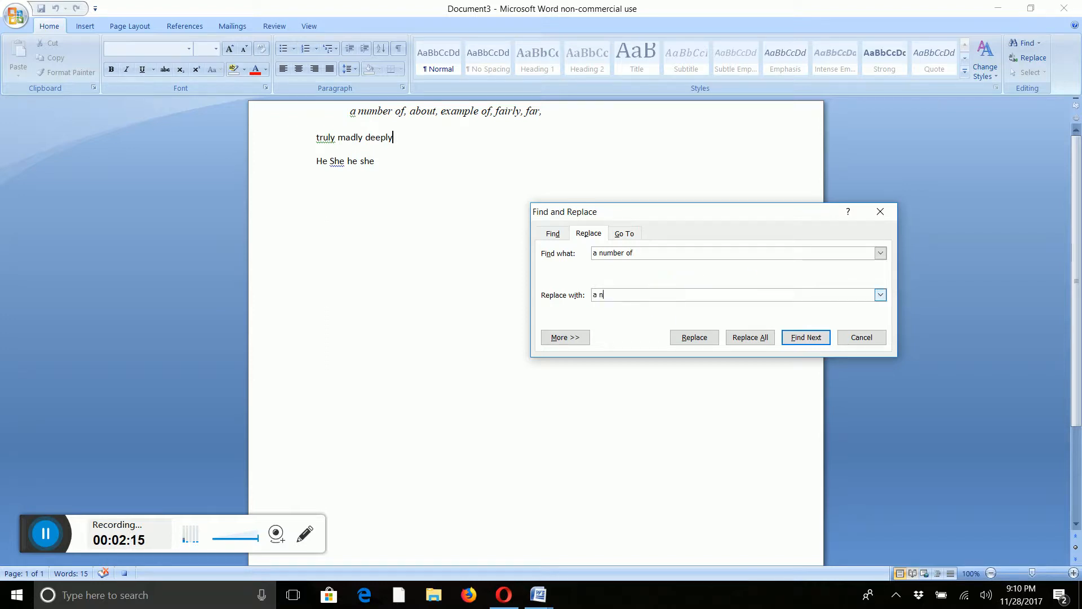
type("umber of")
Set the replacement format to yellow highlight and replace all occurrences of 'a number of'.
left_click(615, 295)
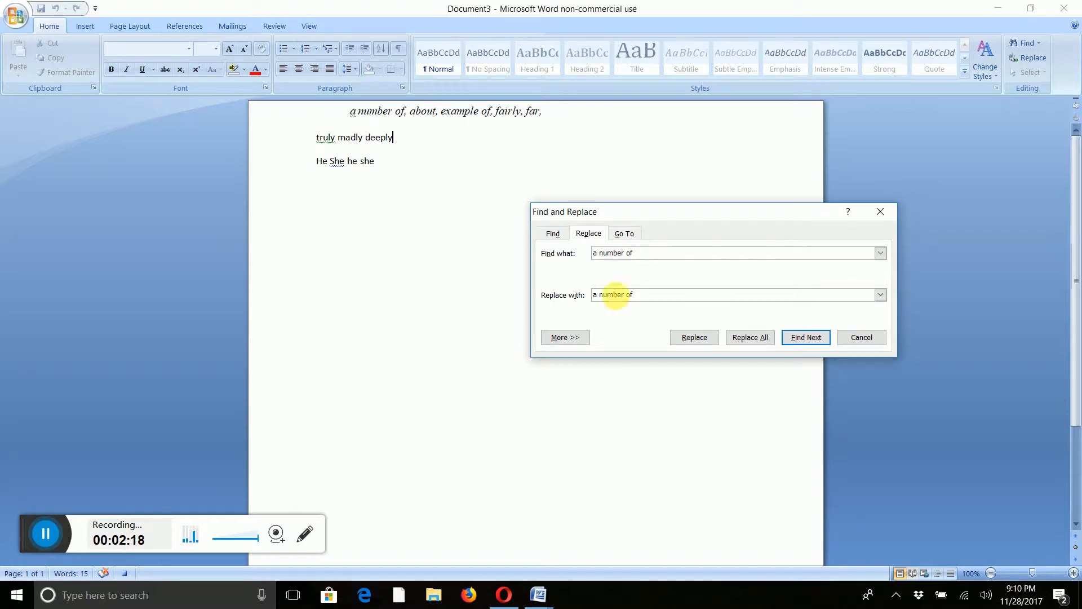
left_click(562, 337)
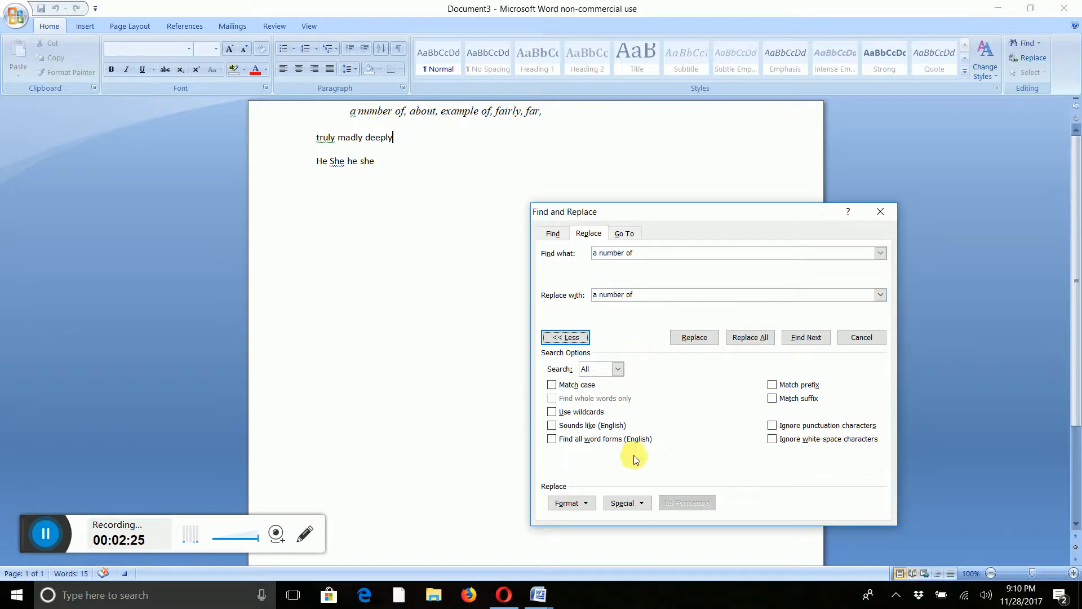
left_click(575, 503)
left_click(586, 505)
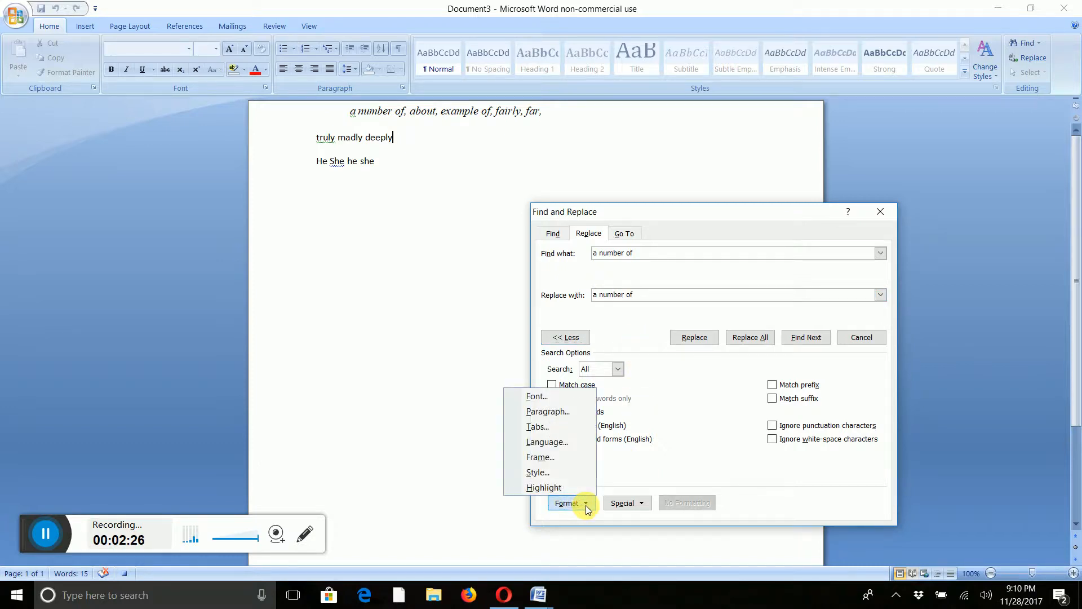
left_click(552, 488)
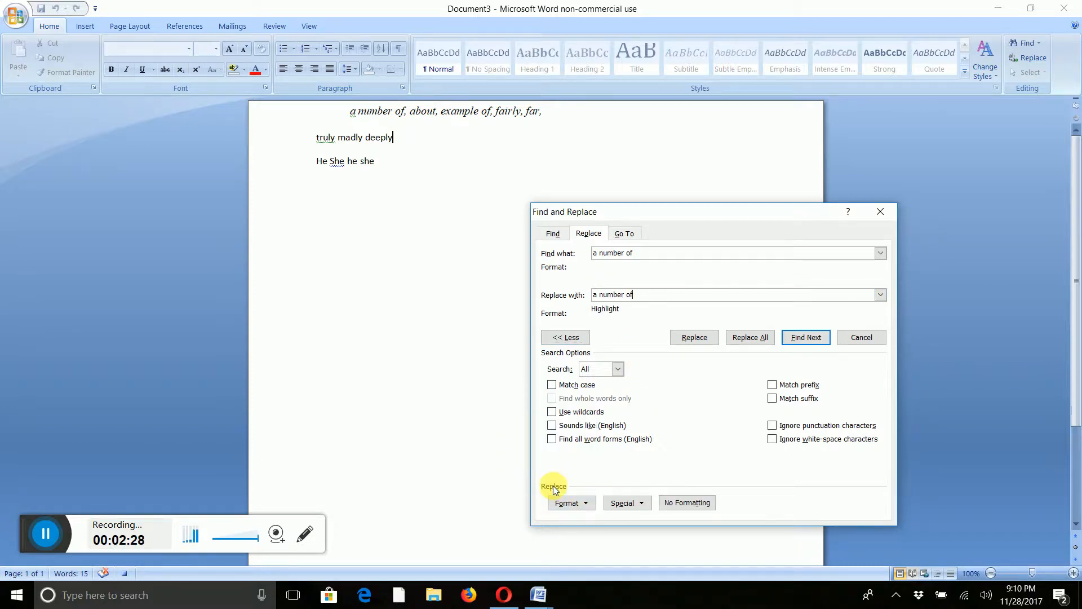
left_click(244, 70)
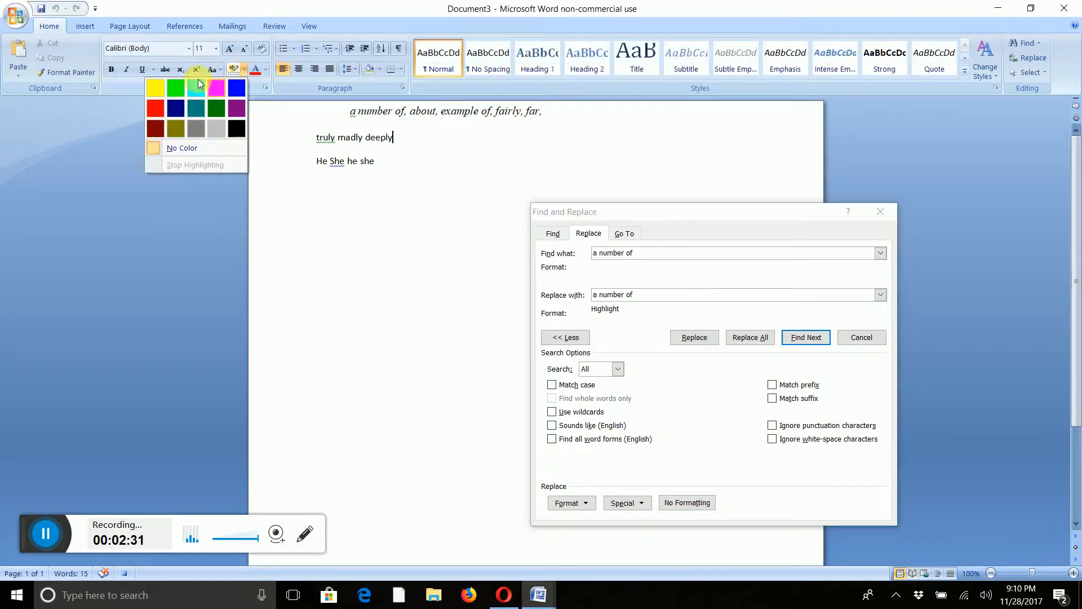
left_click(150, 86)
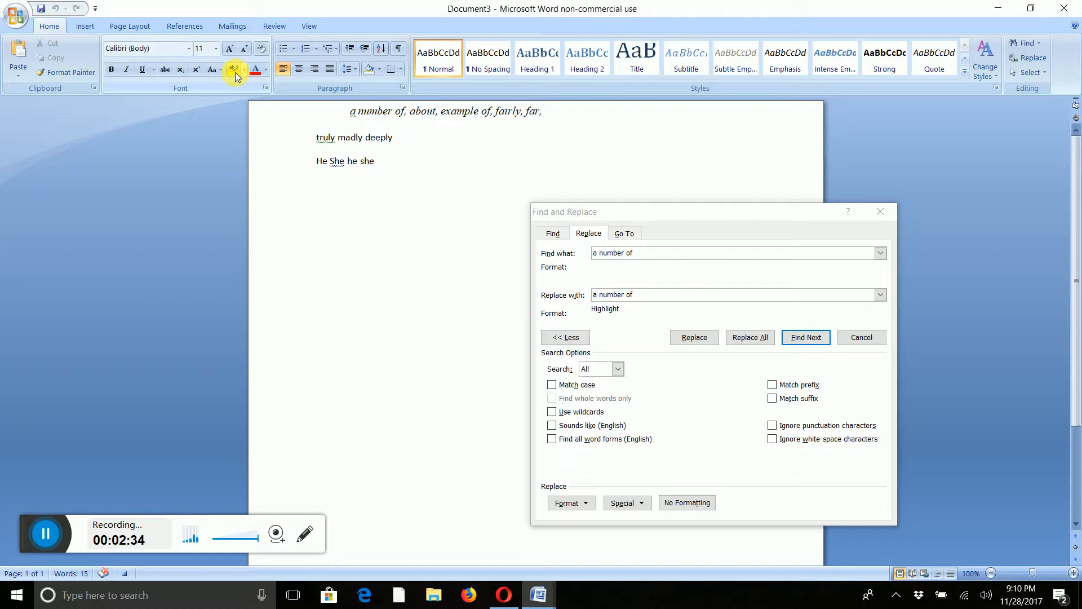
left_click(766, 338)
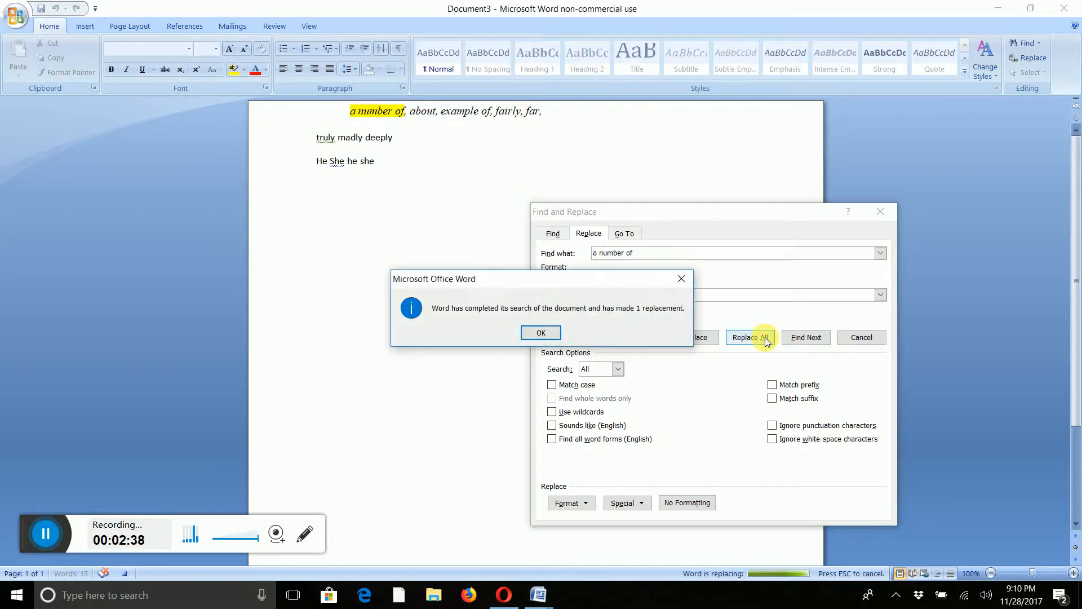
left_click(541, 333)
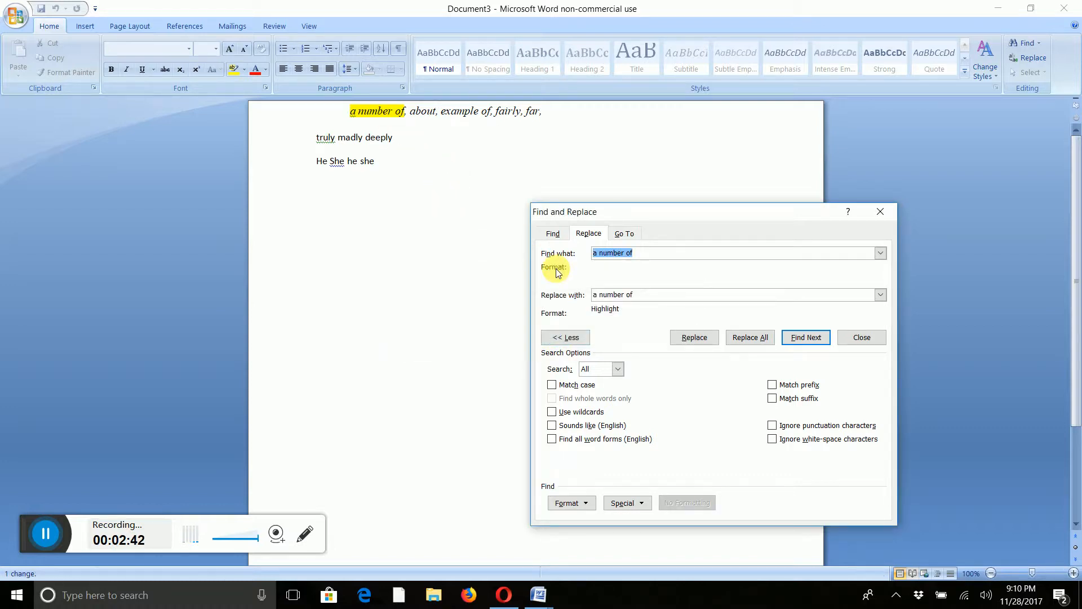
Replace all whole-word occurrences of 'about' with 'about' in yellow highlight.
type("about")
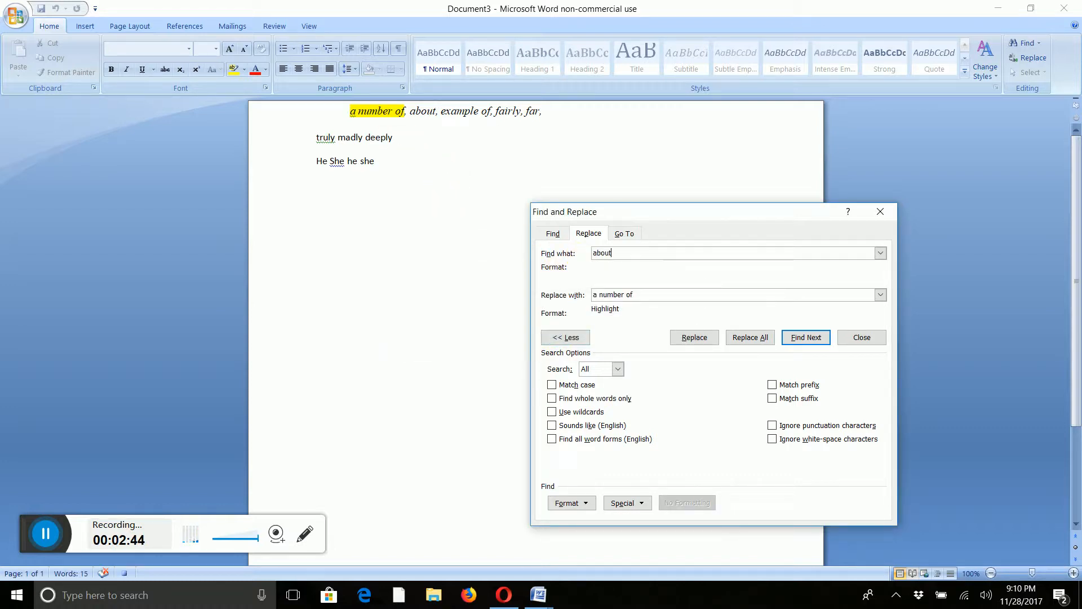
left_click_drag(651, 295, 538, 297)
type("a")
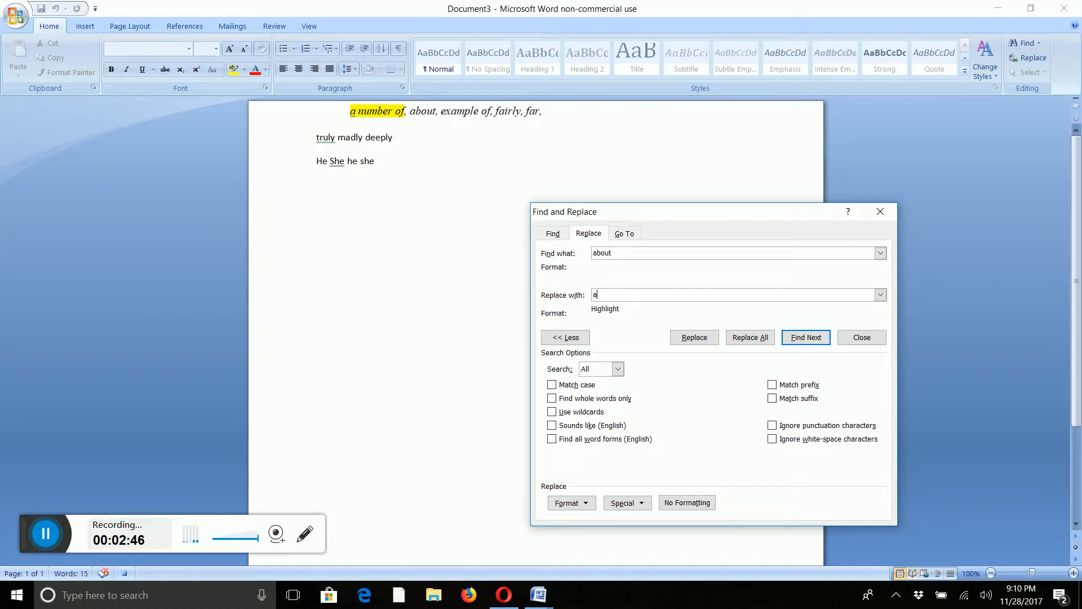
type("bout")
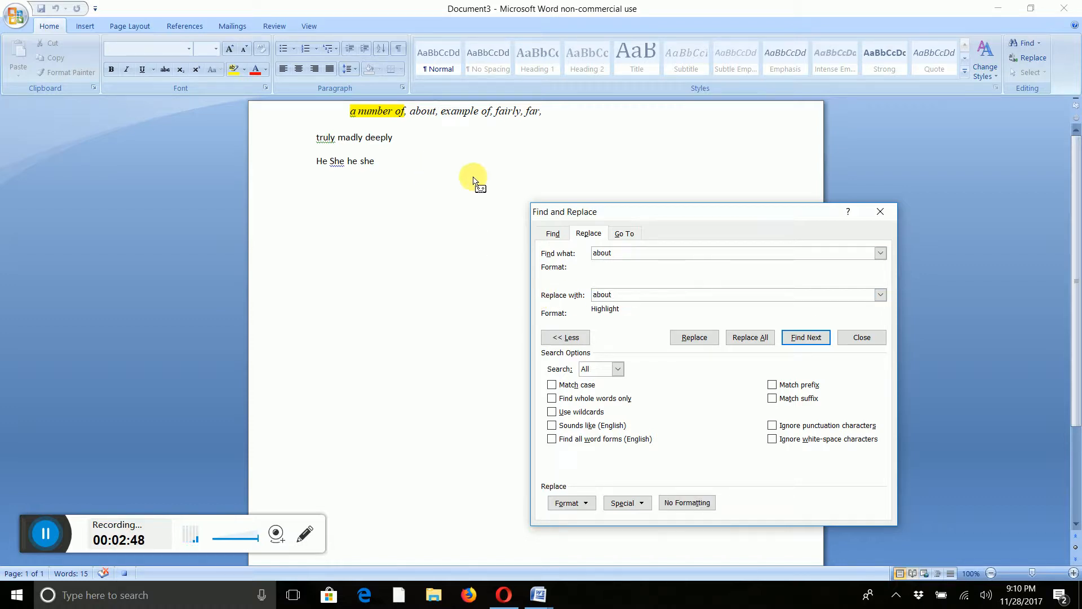
left_click(553, 399)
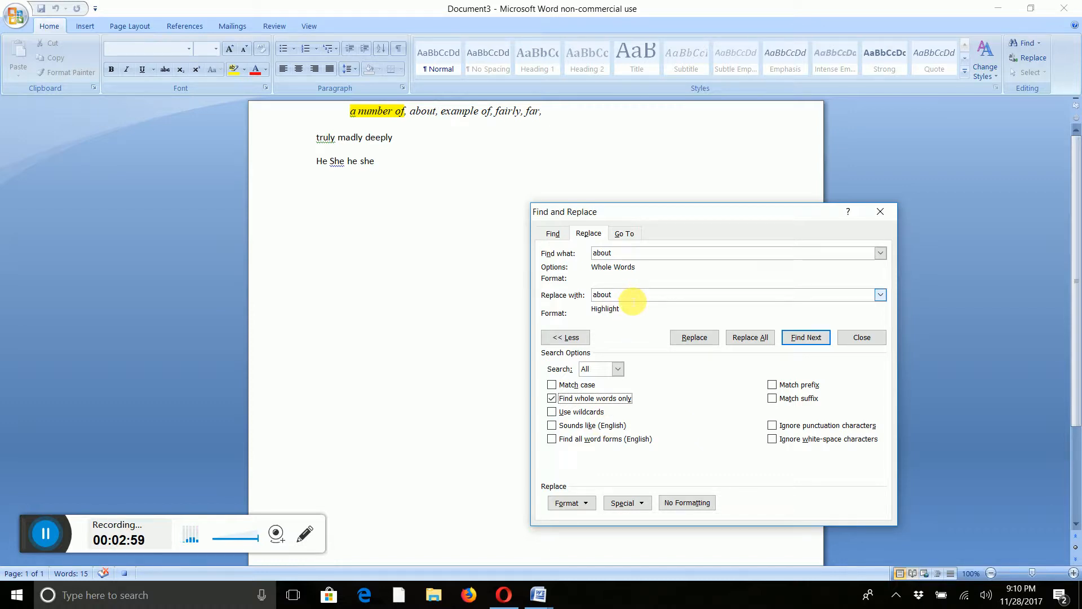
left_click(755, 339)
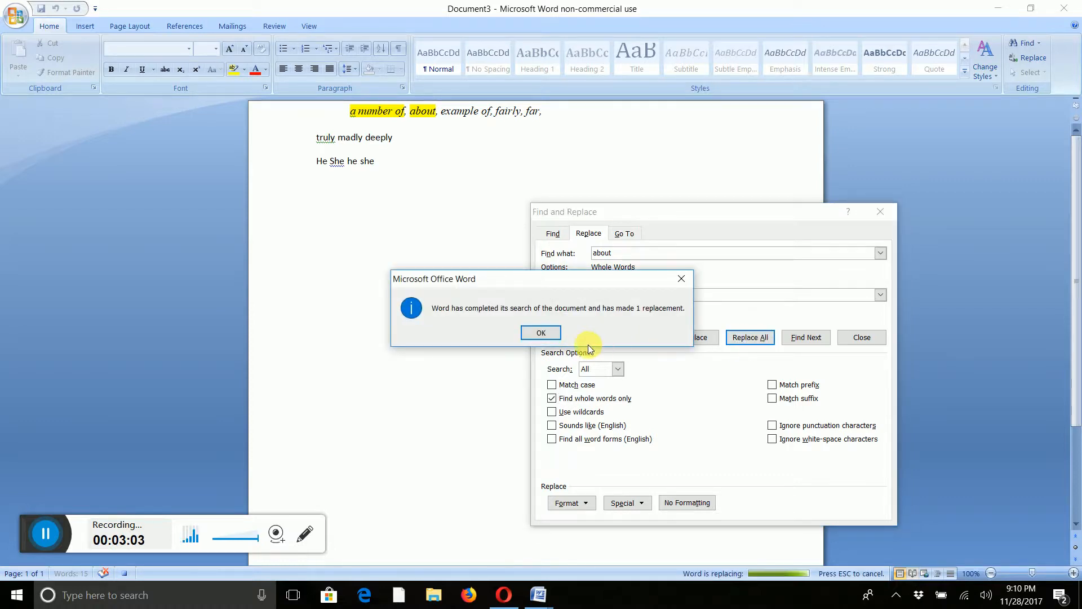
left_click(540, 334)
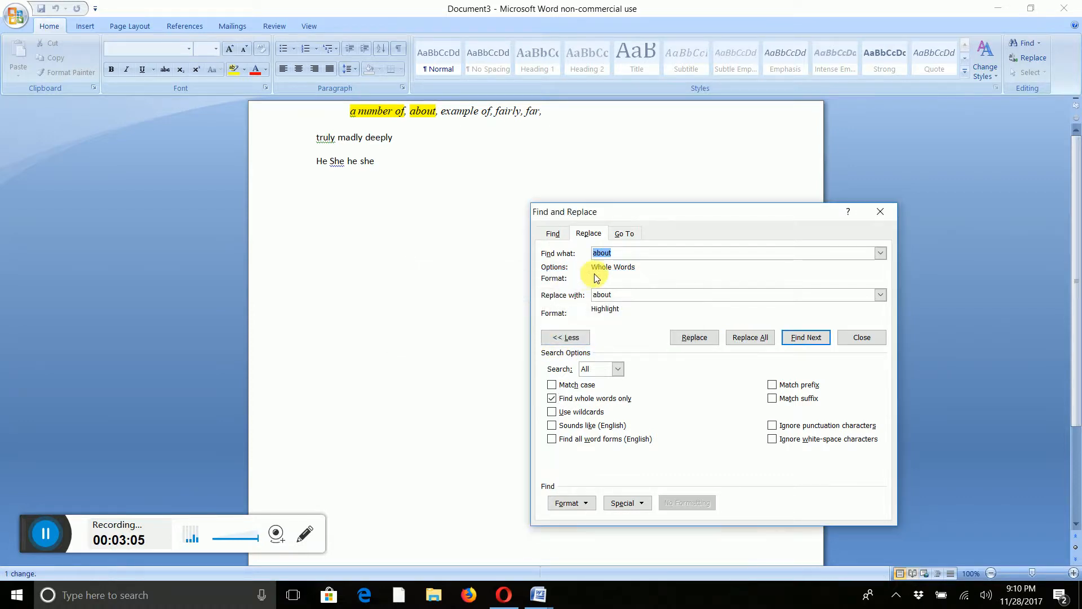
Replace all occurrences of 'example of' with the same text in yellow highlight.
type("example of")
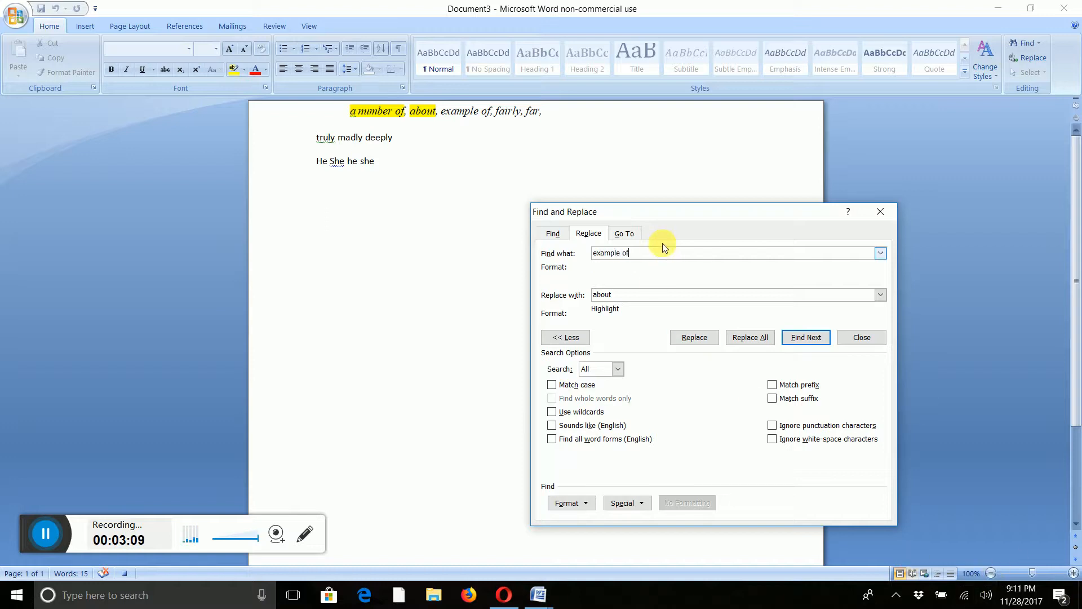
left_click_drag(636, 254, 514, 256)
key("ctrl+c")
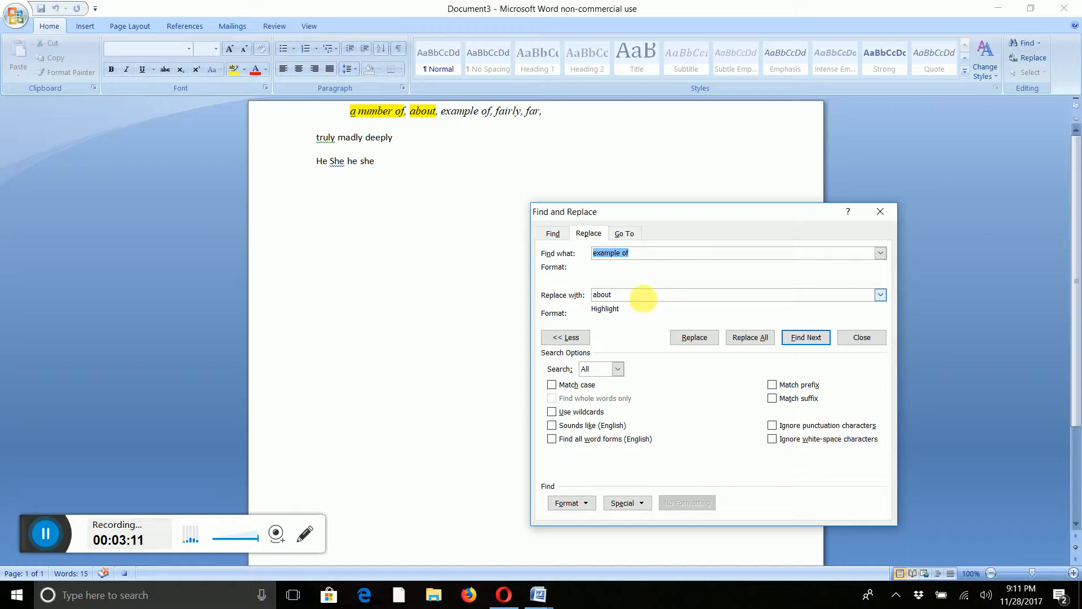
left_click_drag(647, 294, 545, 291)
key("ctrl+v")
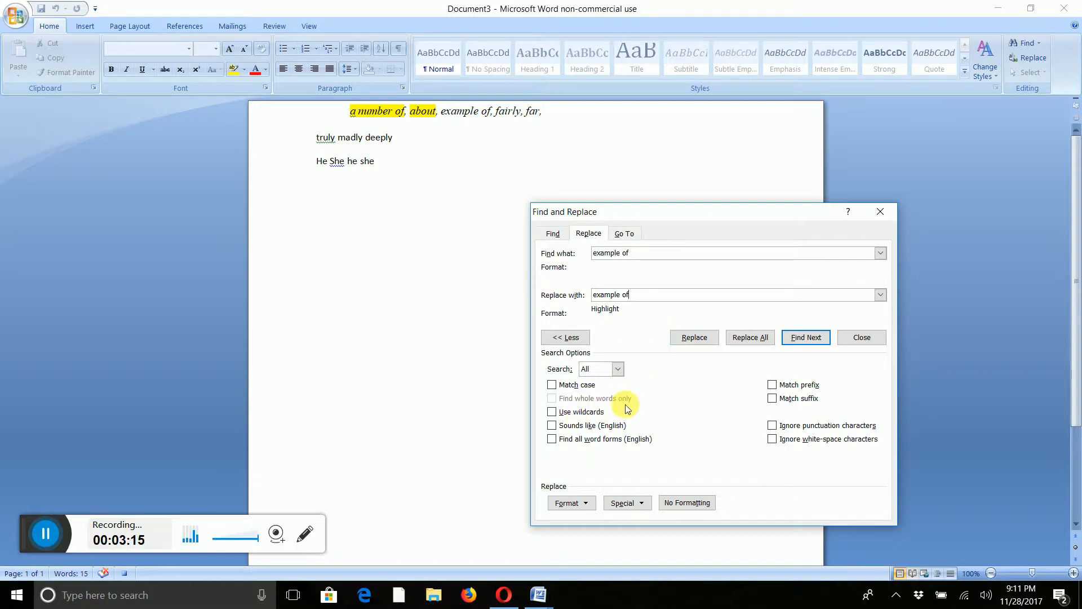
left_click(757, 338)
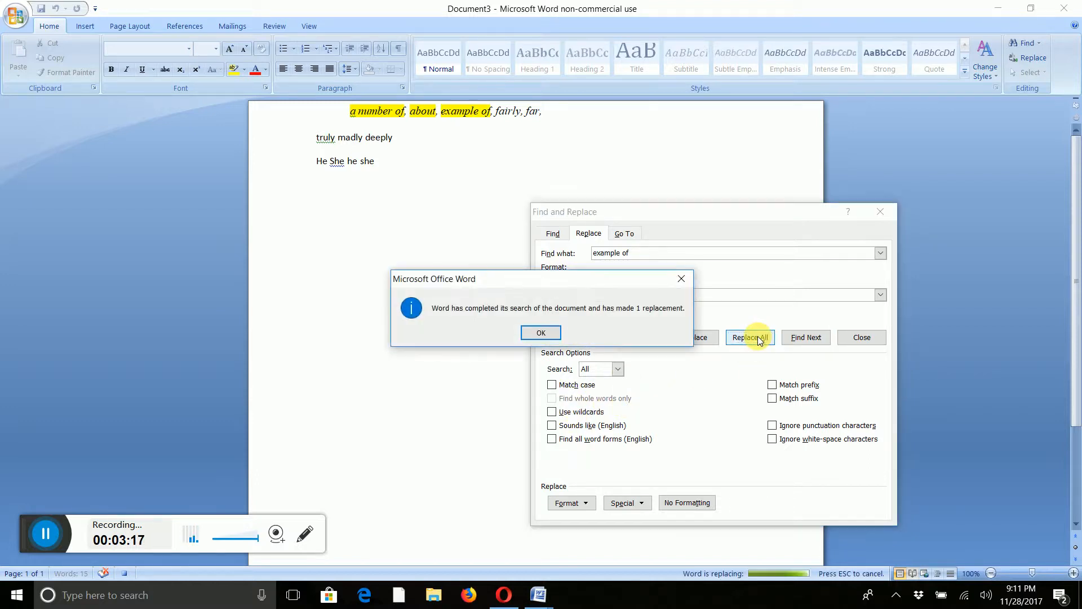
left_click(528, 331)
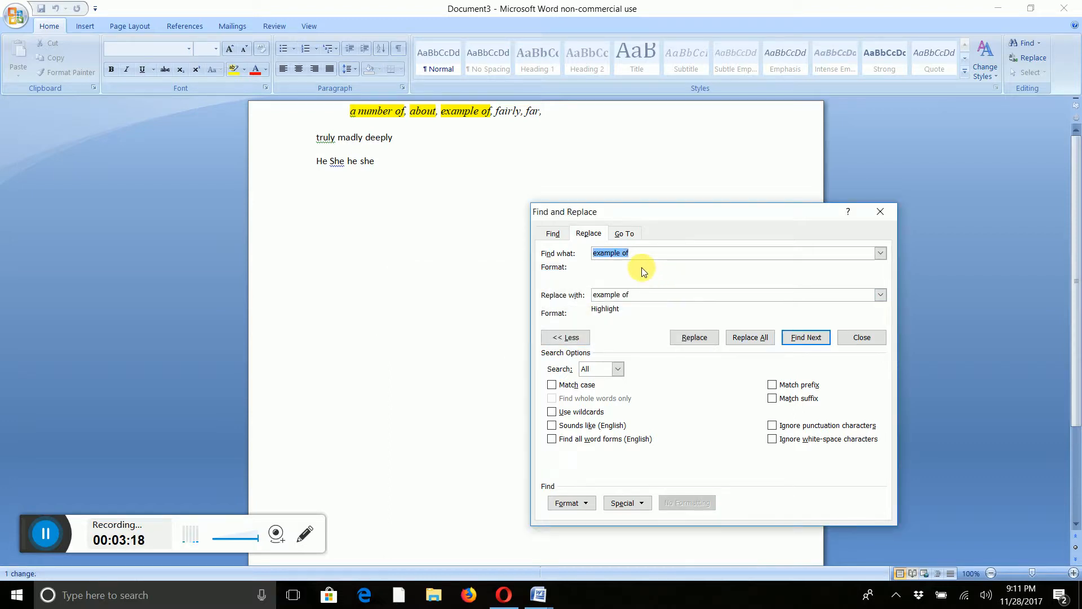
Replace all whole-word occurrences of 'fairly' with 'fairly' in yellow highlight.
type("fairly")
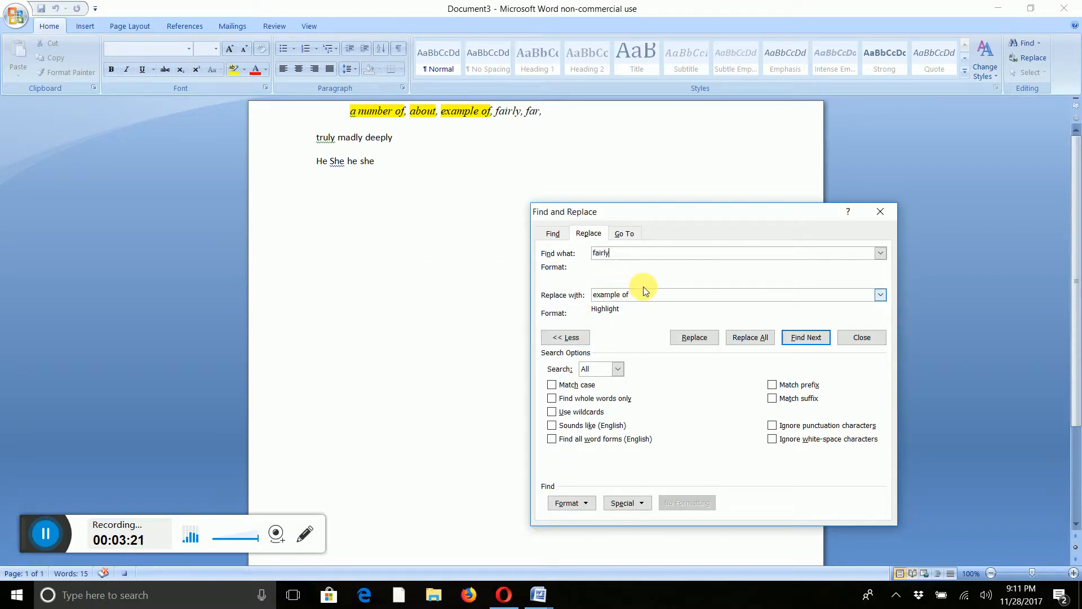
key("Tab")
type("fair")
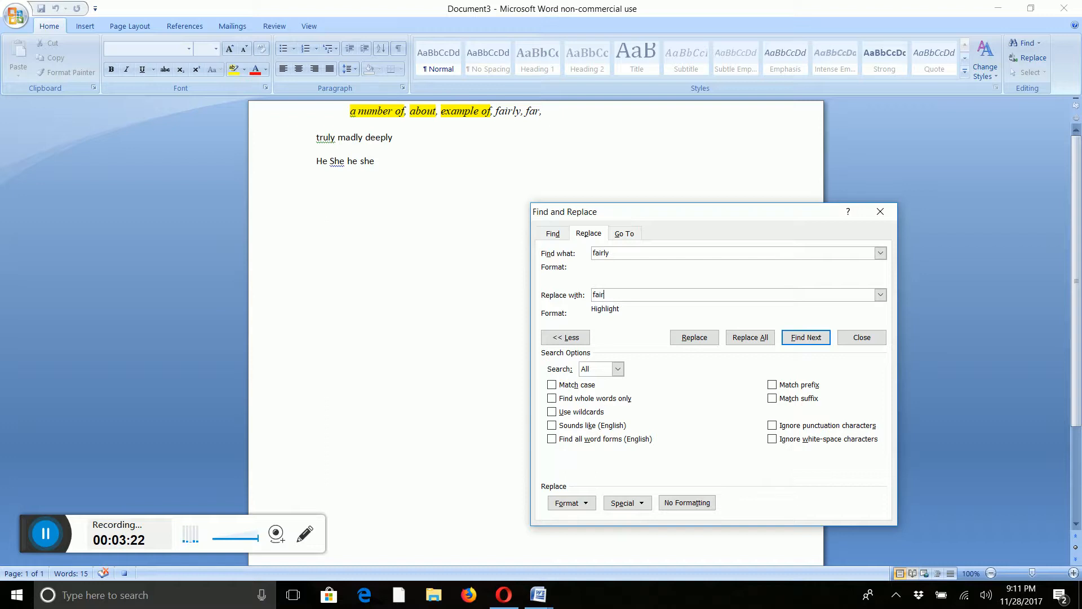
type("ly")
left_click(553, 398)
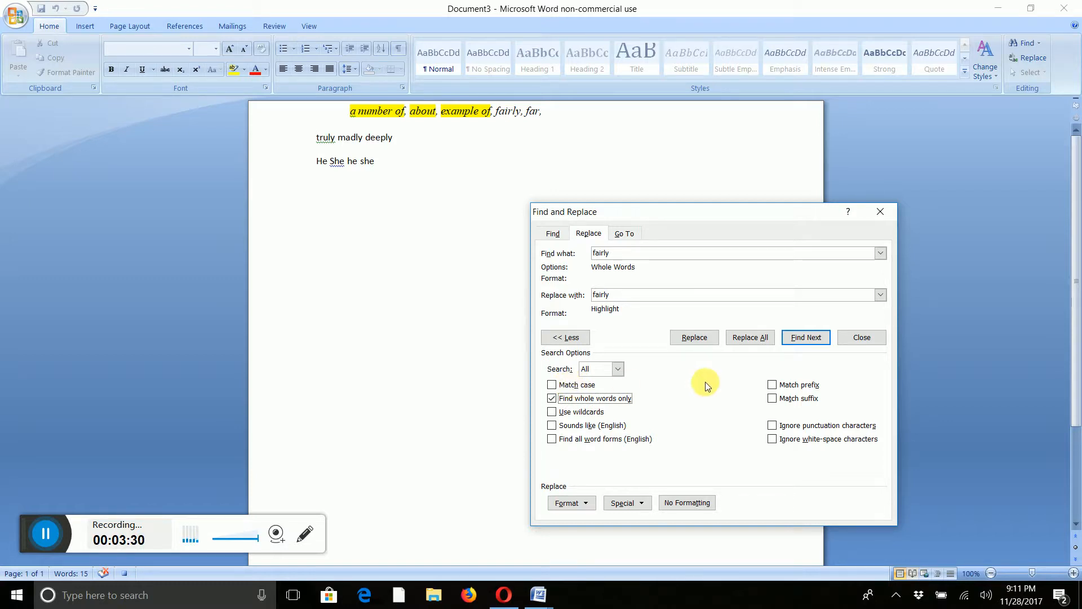
left_click(744, 338)
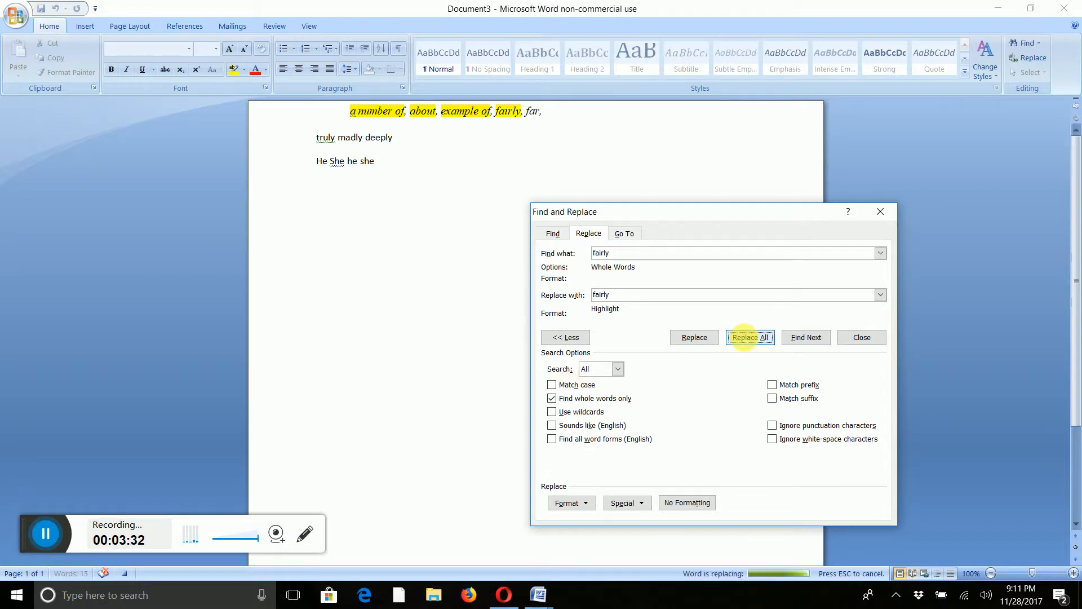
left_click(541, 333)
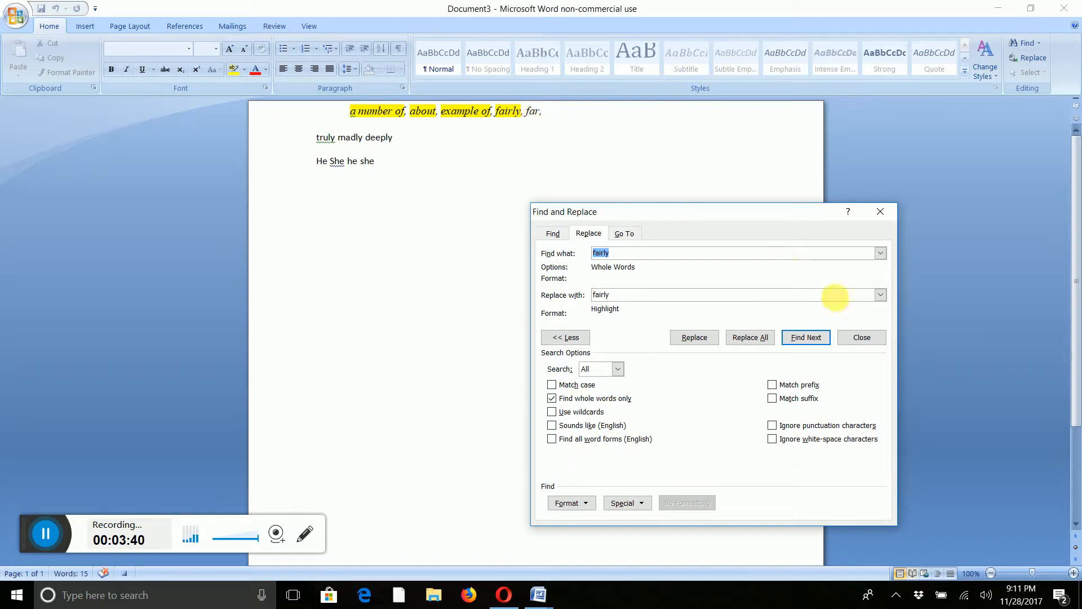
Close the Find and Replace dialog and stop recording the macro.
left_click(848, 338)
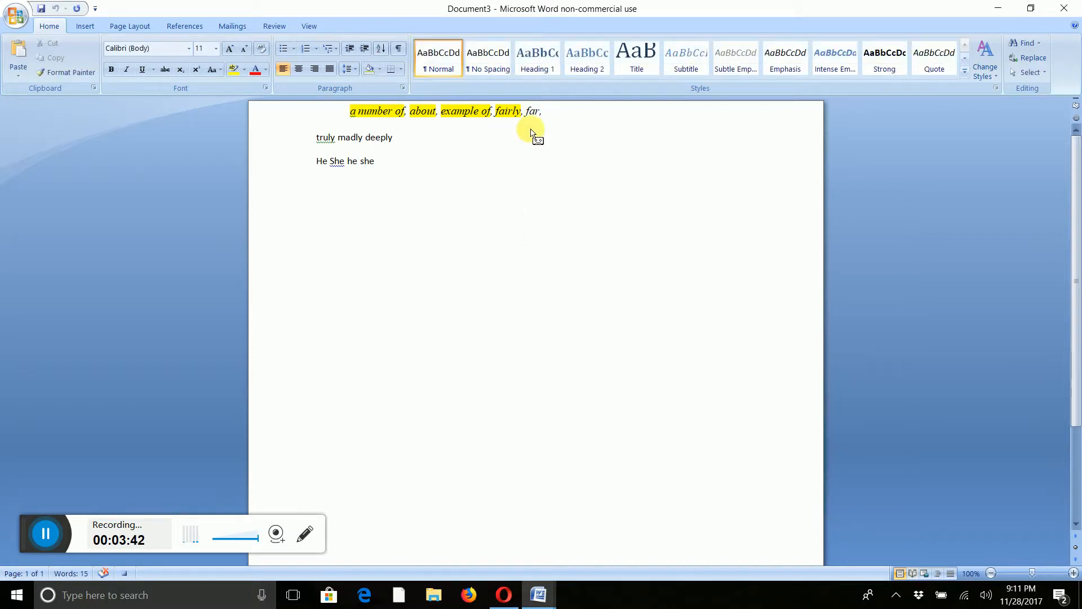
left_click(315, 23)
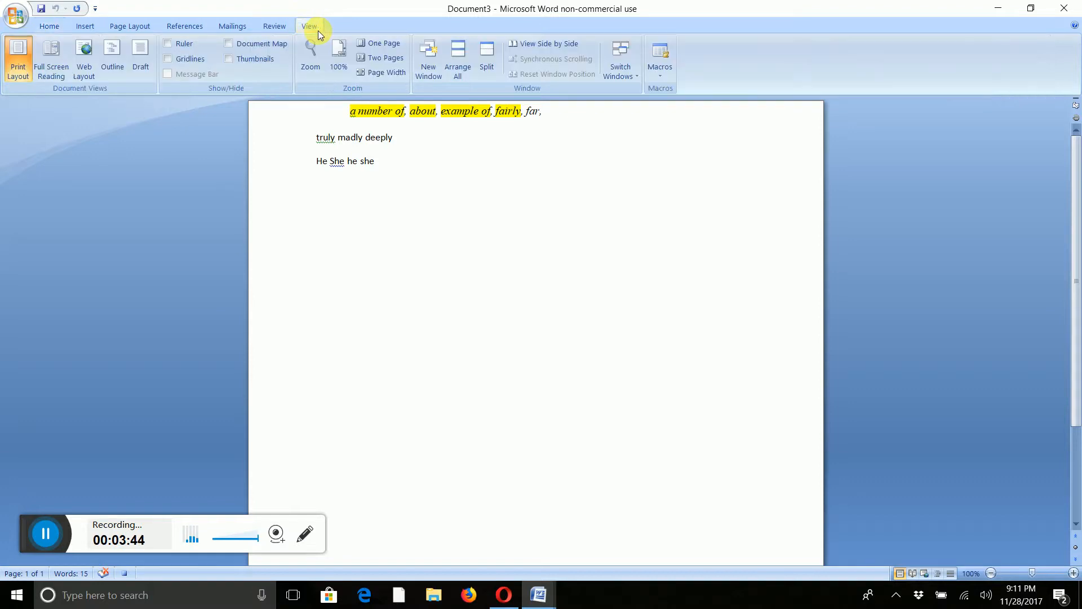
left_click(661, 75)
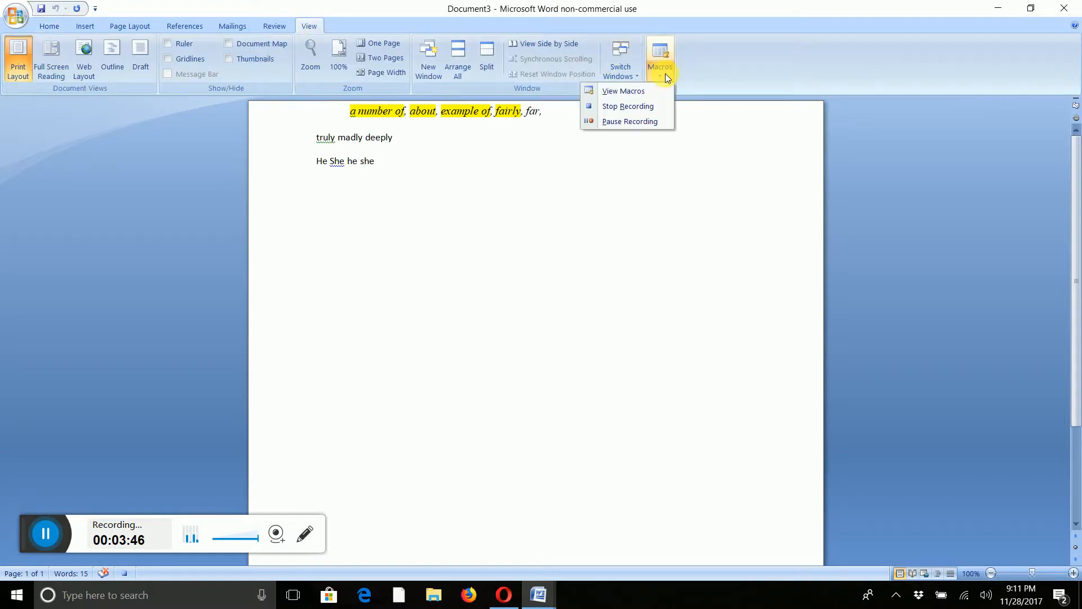
left_click(647, 105)
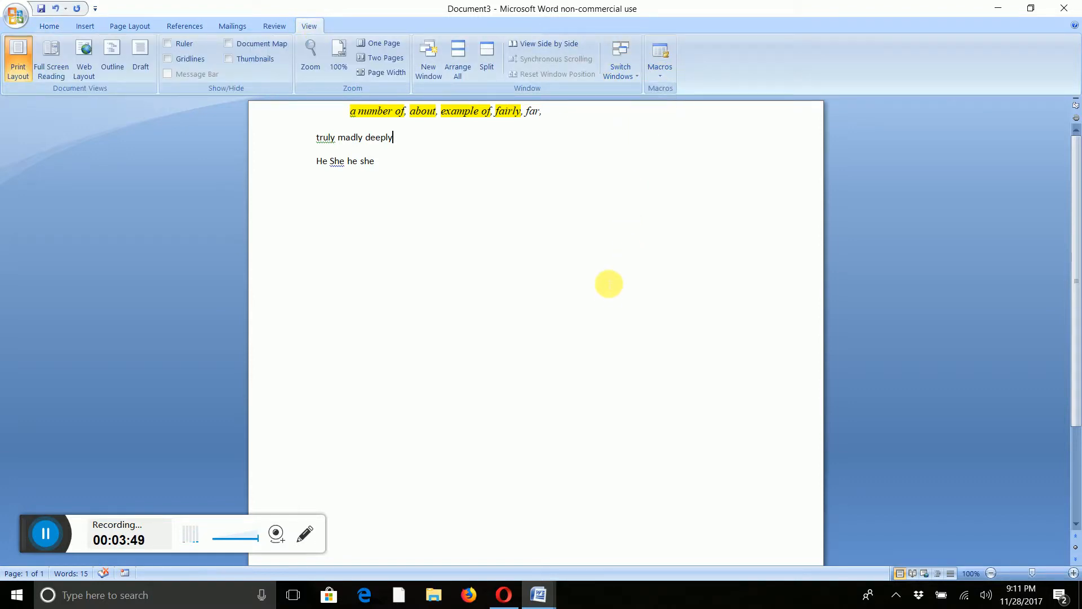
left_click(655, 70)
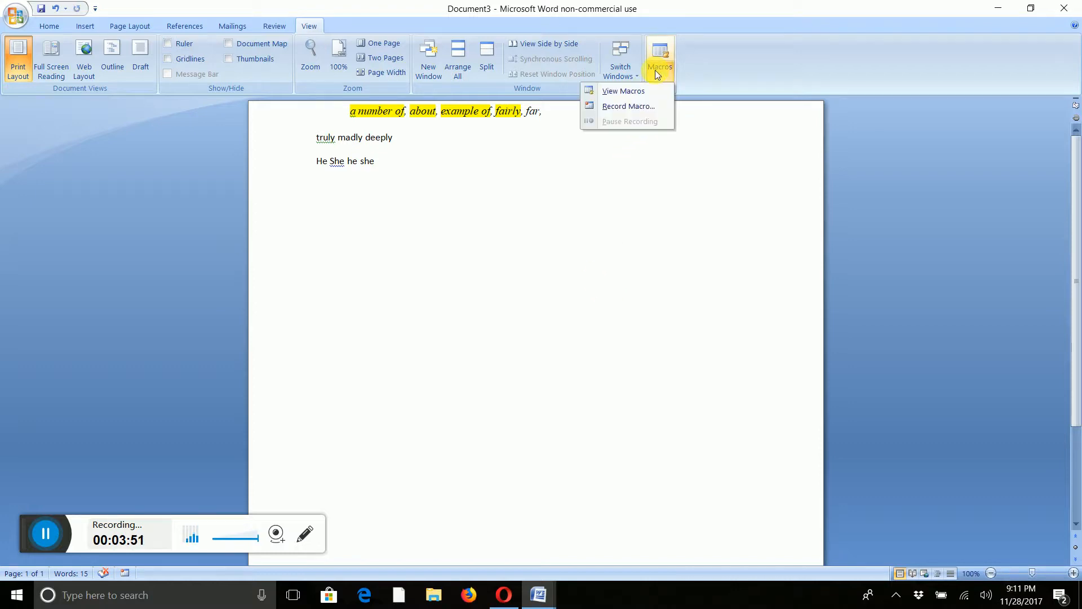
left_click(648, 91)
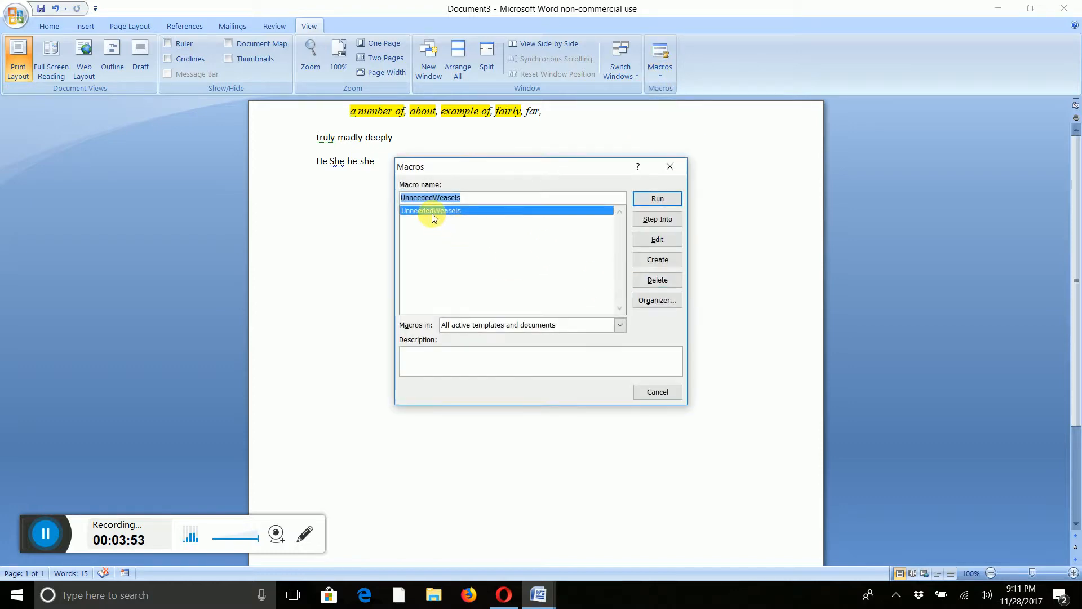
left_click(657, 391)
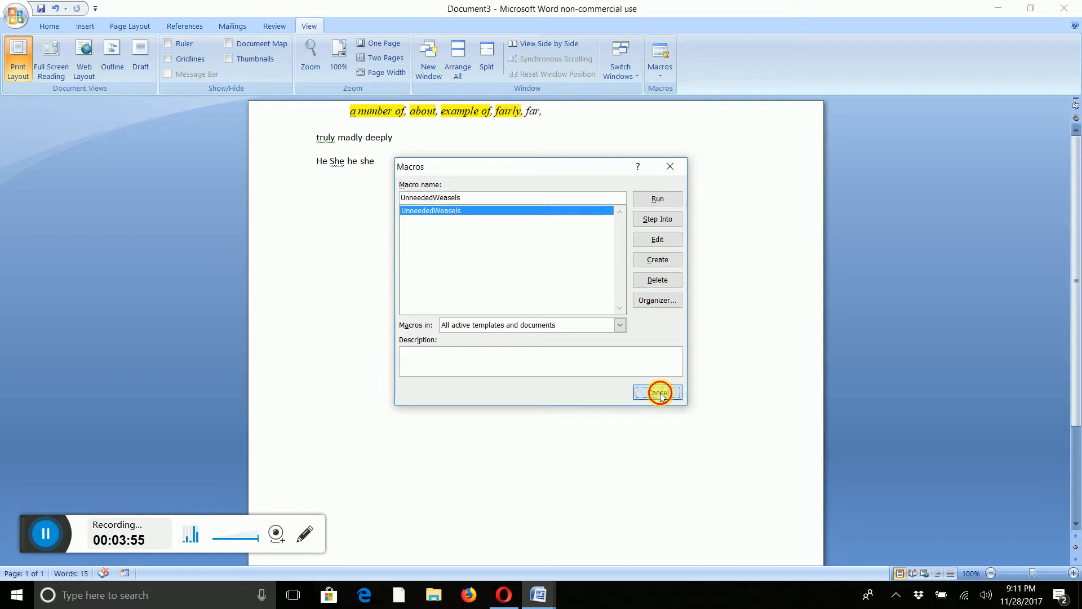
Remove the yellow highlighting from the line of weasel words.
left_click_drag(549, 113, 350, 110)
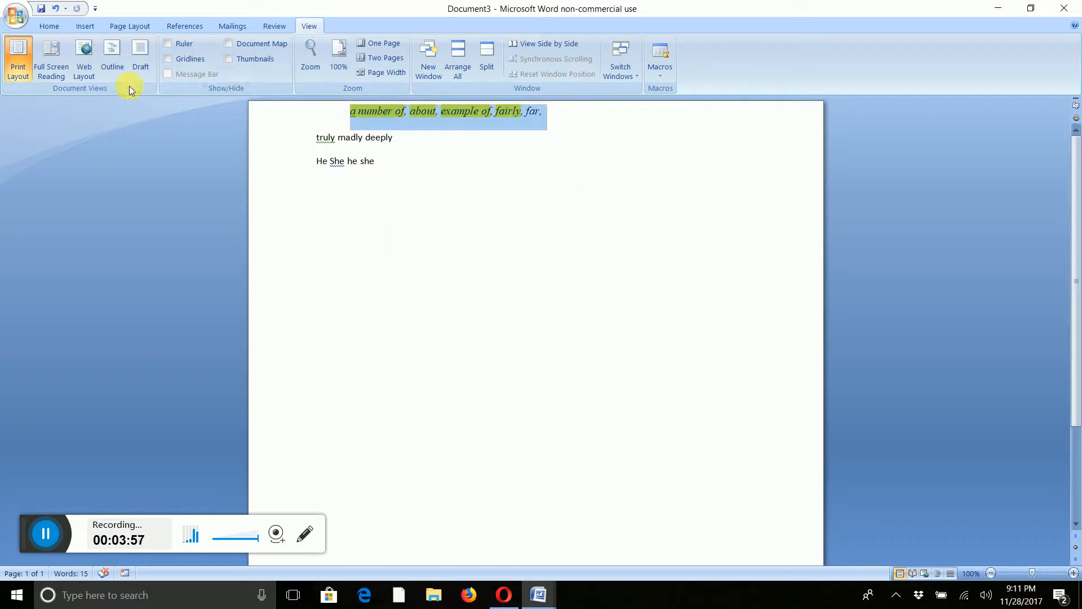
left_click(50, 26)
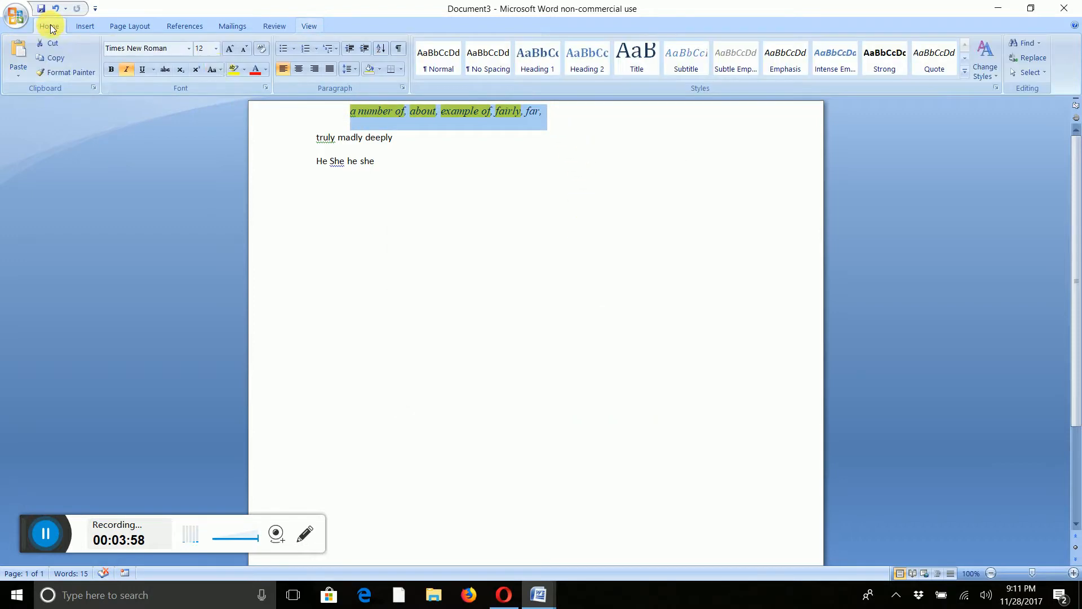
left_click(243, 70)
left_click(189, 148)
left_click(532, 194)
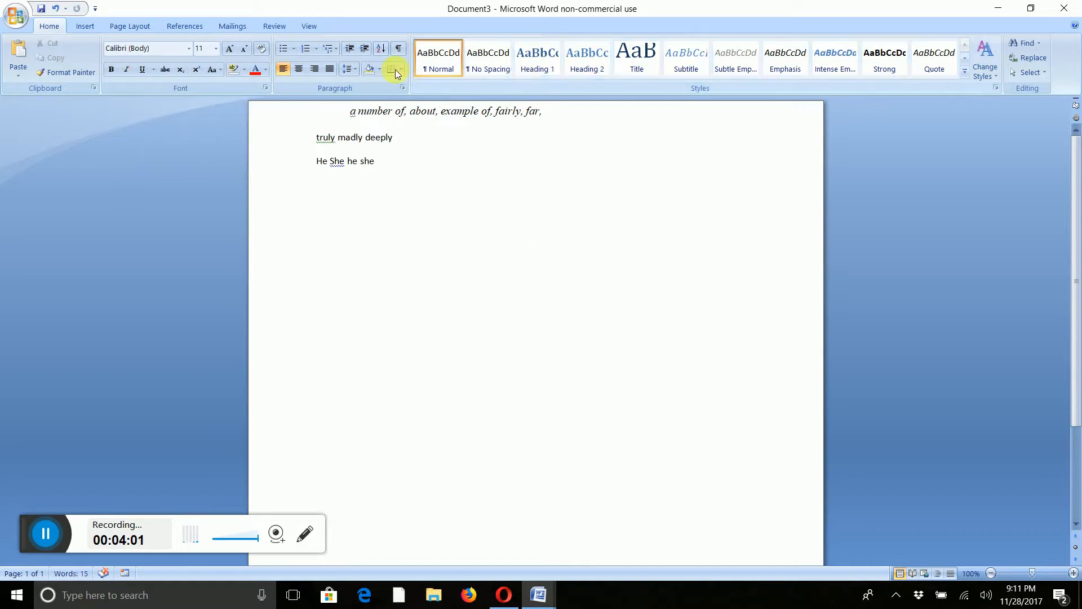
Run the UnneededWeasels macro on the document.
left_click(312, 23)
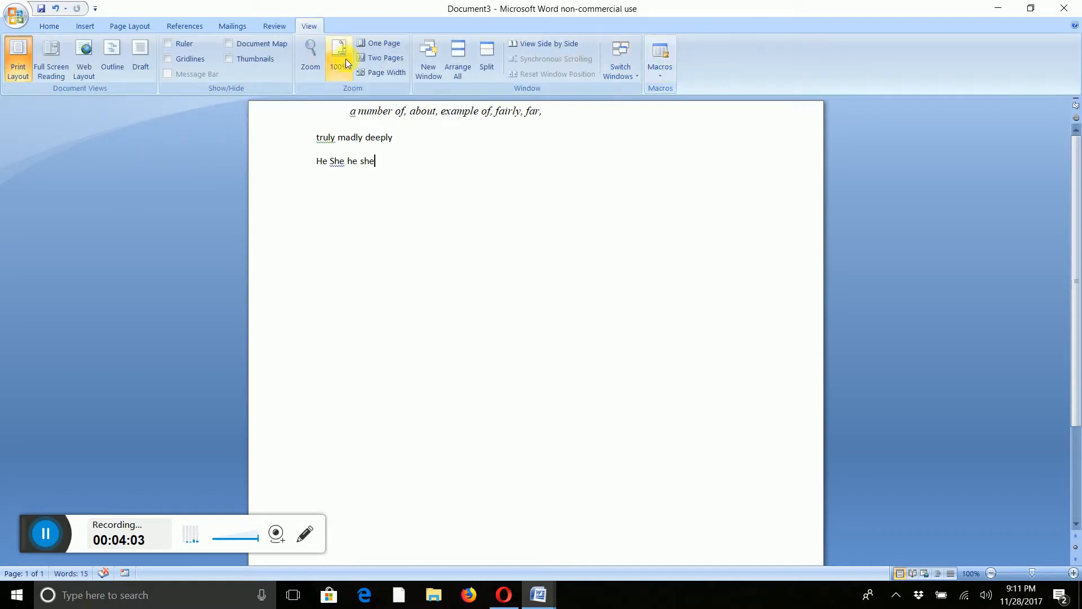
left_click(661, 75)
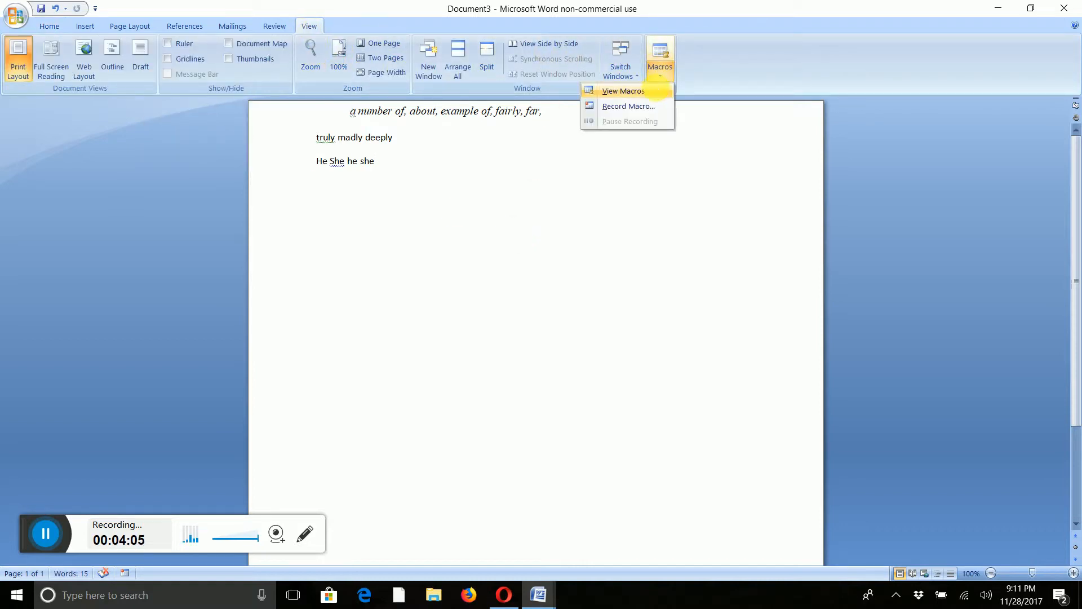
left_click(623, 91)
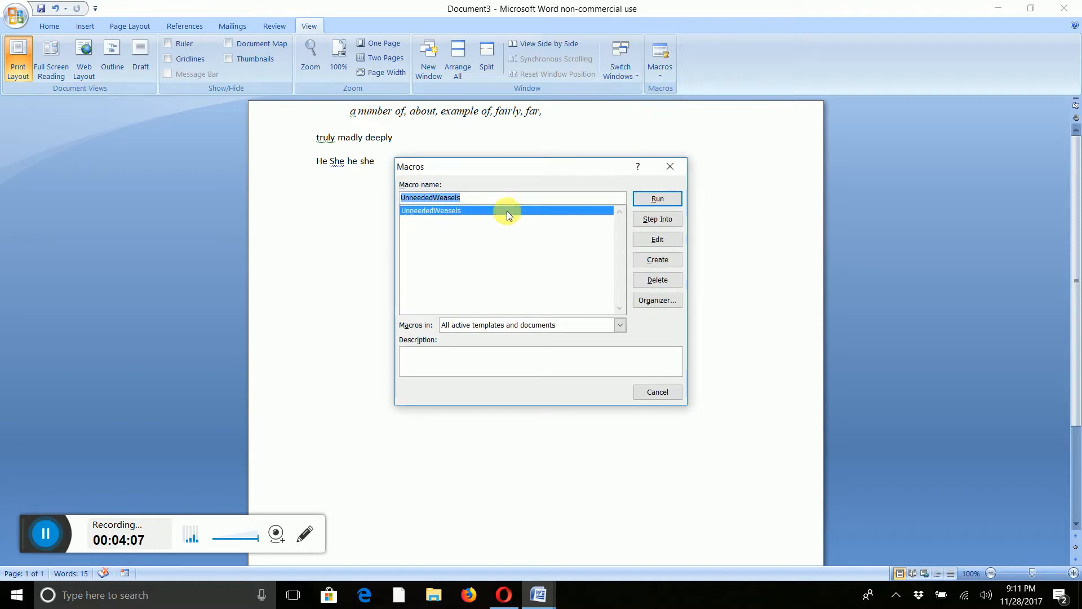
left_click(658, 199)
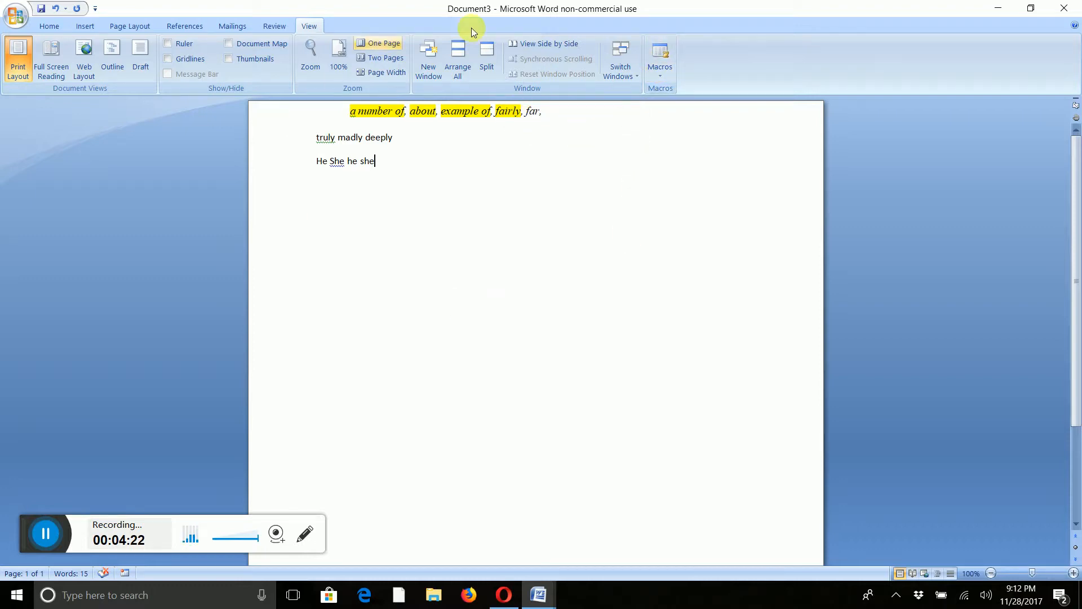
Open the UnneededWeasels macro for editing in the Visual Basic editor.
left_click(666, 72)
left_click(632, 93)
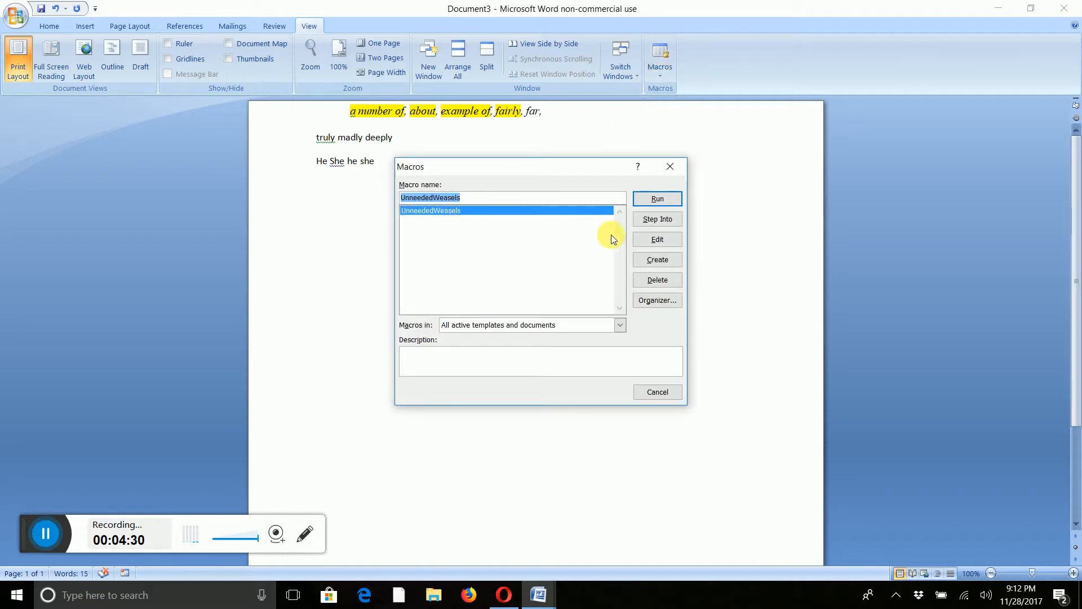
left_click(656, 239)
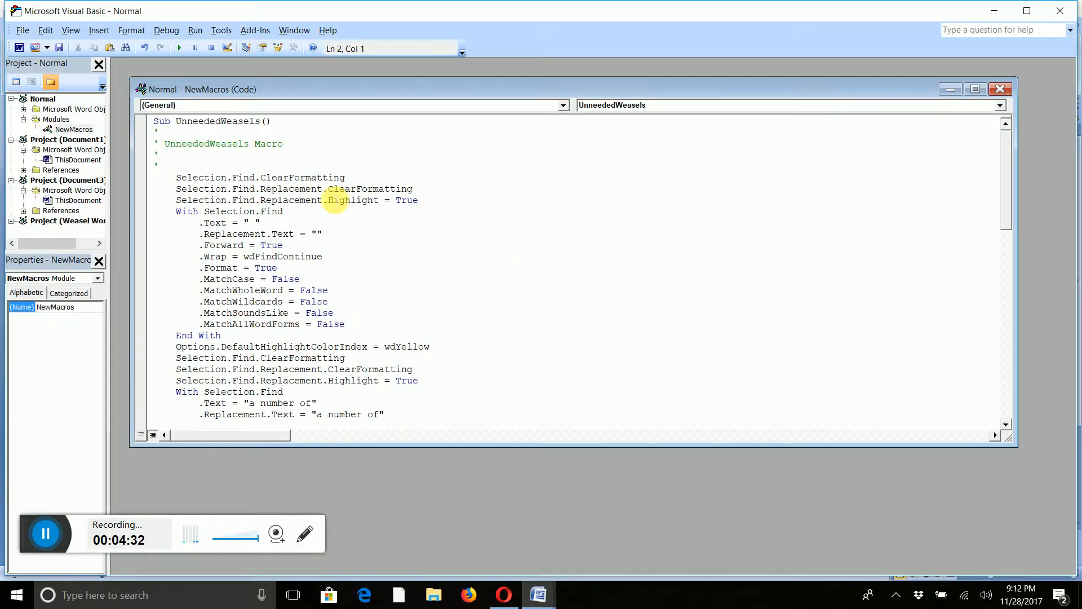
Copy the macro's last With Selection.Find block for 'fairly' together with its Execute line.
scroll(307, 179, "down", 4)
scroll(374, 225, "down", 7)
scroll(377, 225, "up", 11)
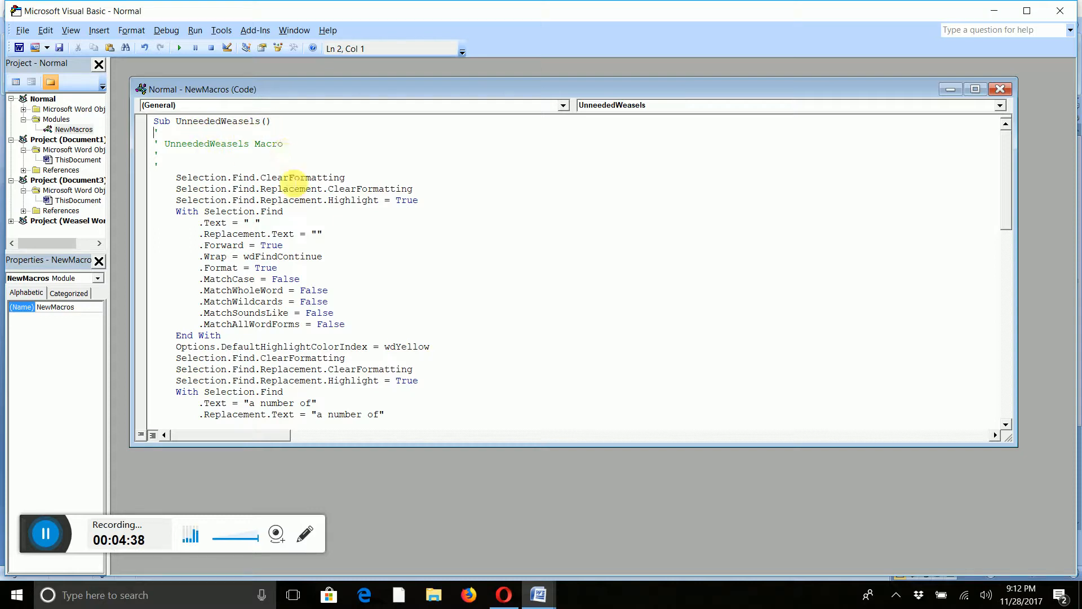
scroll(375, 205, "down", 4)
scroll(375, 204, "down", 13)
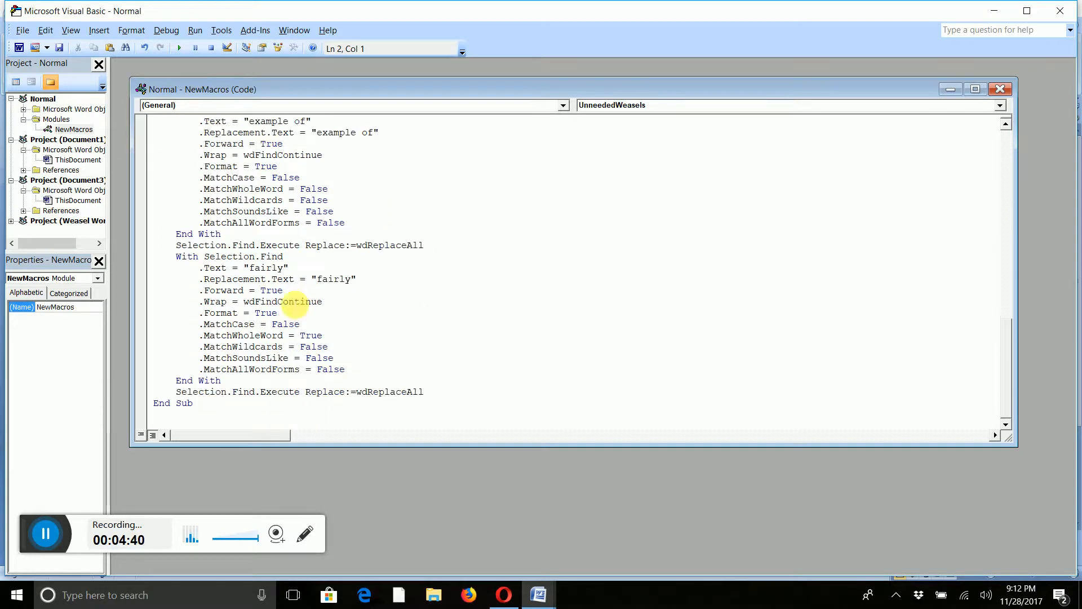
scroll(215, 271, "up", 2)
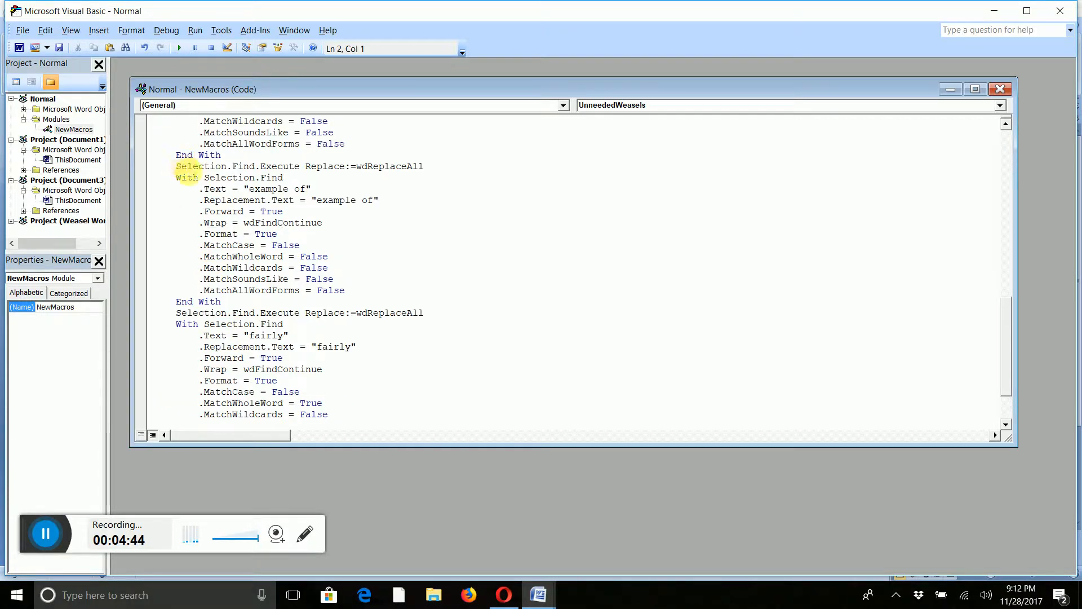
scroll(271, 304, "down", 2)
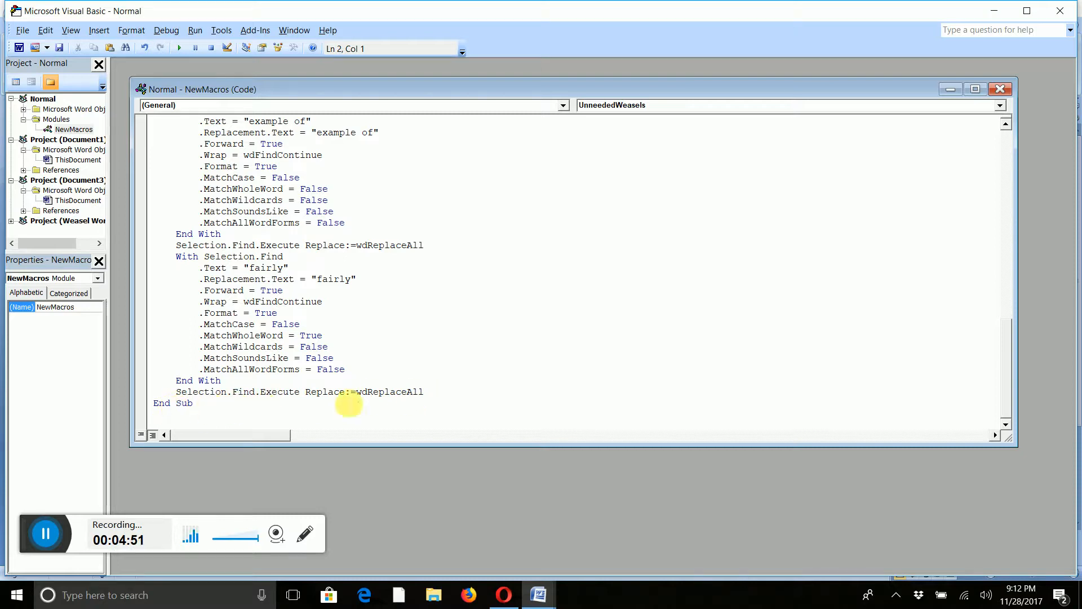
left_click(417, 391)
left_click_drag(421, 392, 154, 248)
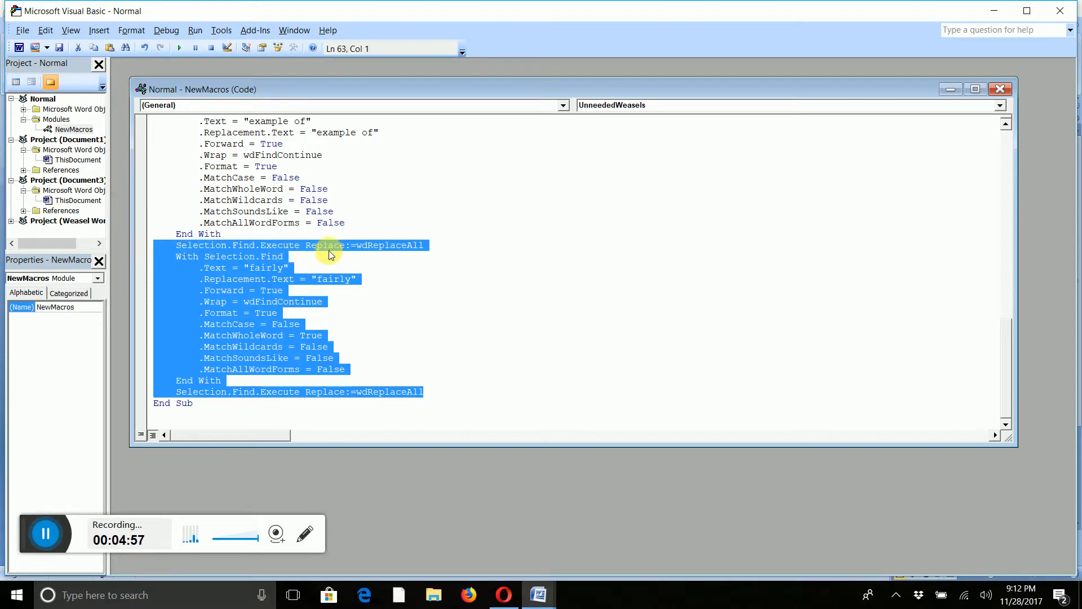
left_click(423, 381)
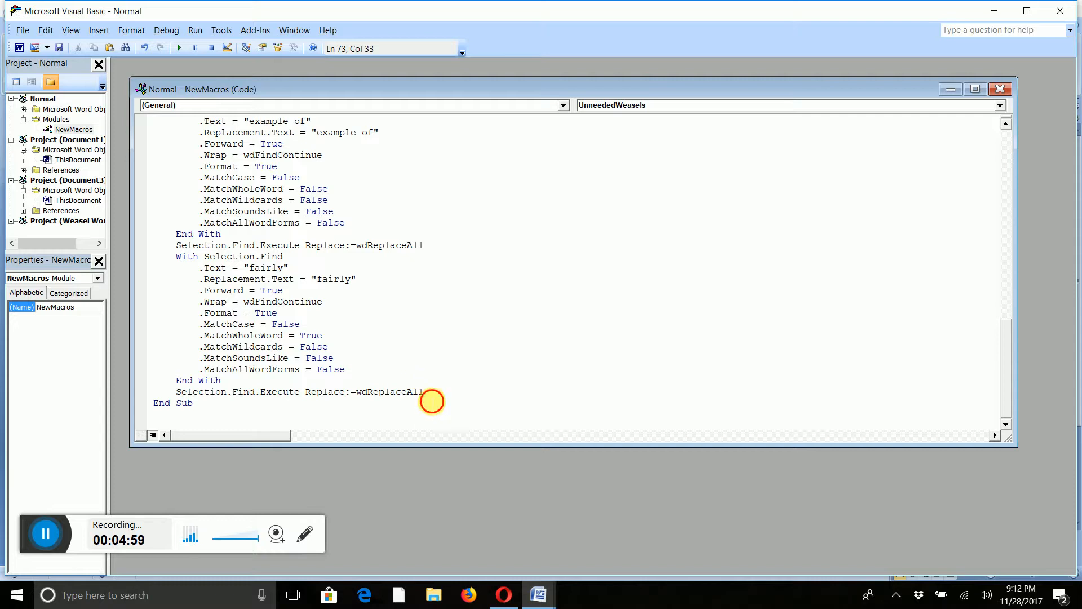
left_click_drag(430, 394, 152, 258)
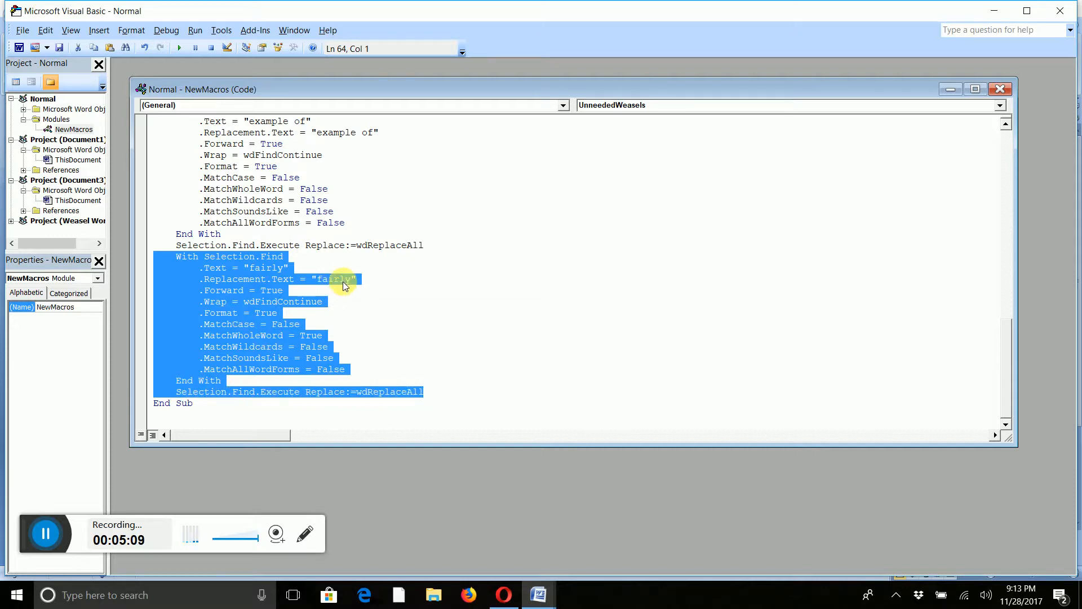
right_click(242, 303)
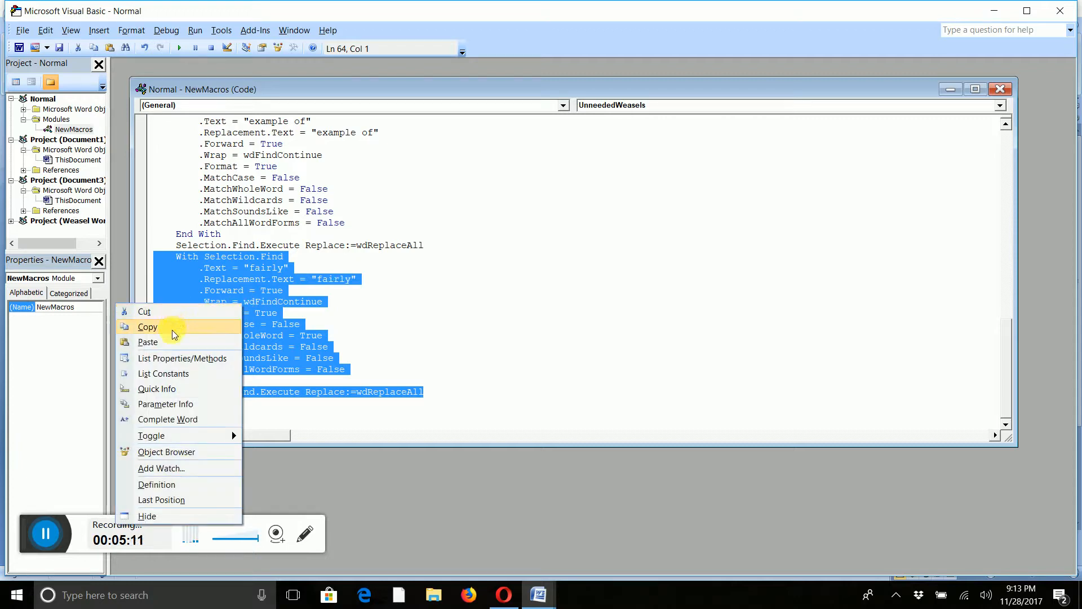
left_click(174, 328)
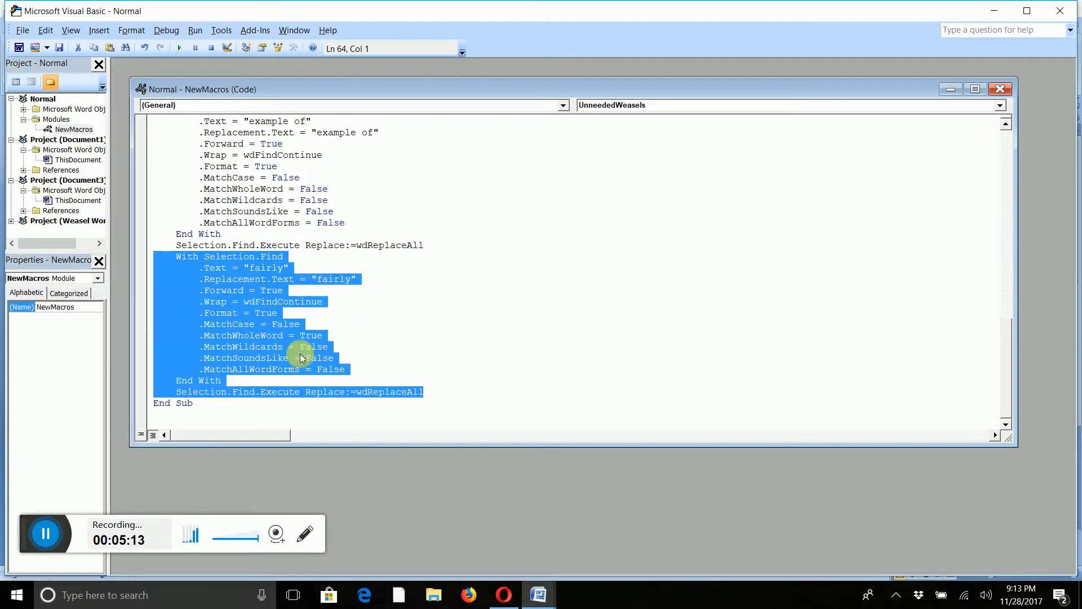
Paste the copied block on a new line below the final Execute line.
left_click(430, 394)
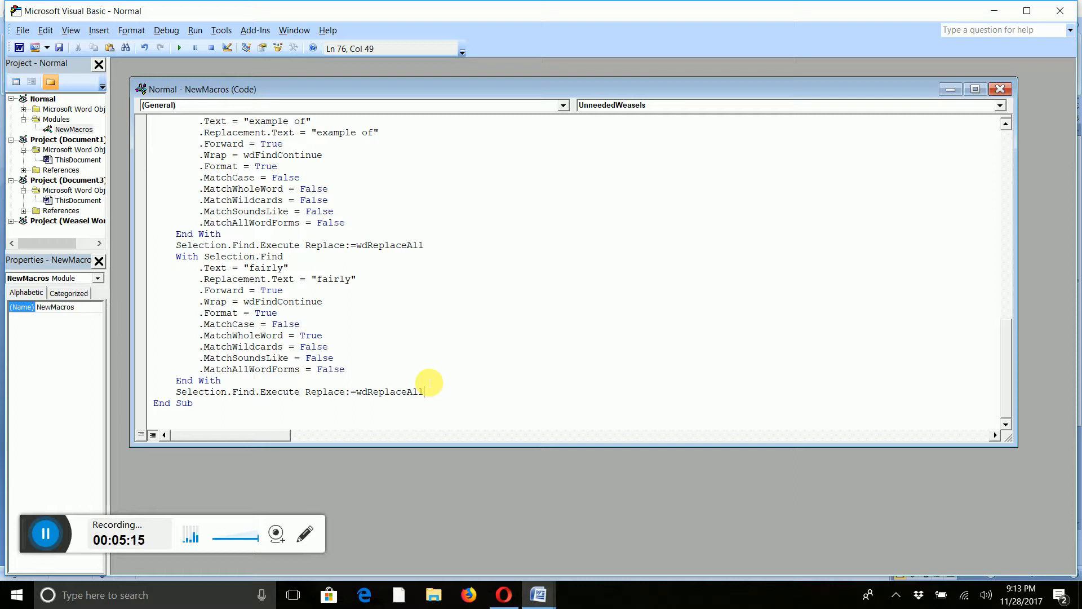
key("Return")
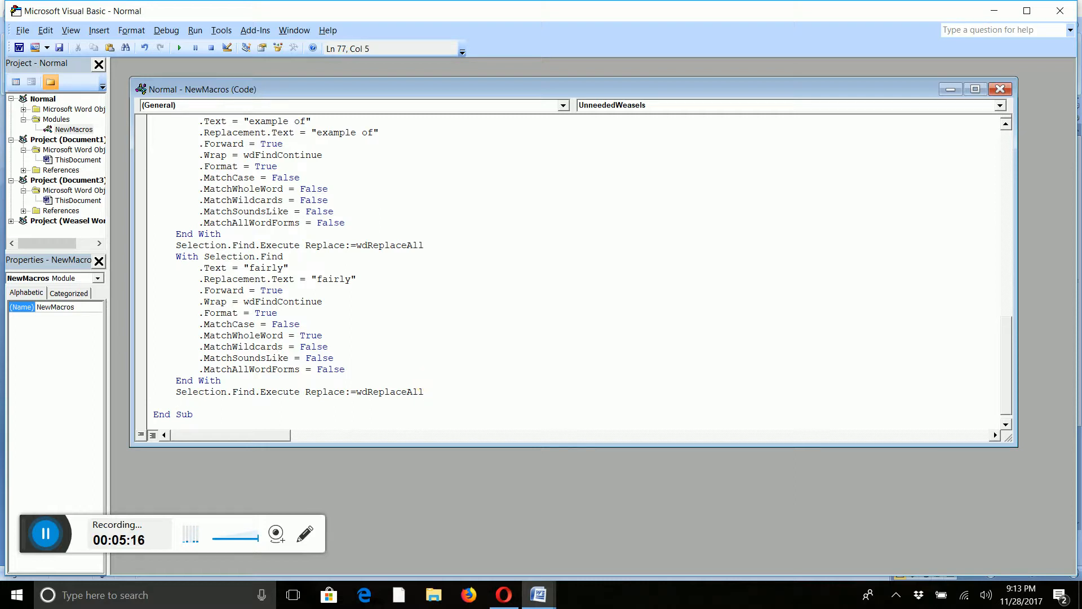
key("ctrl+v")
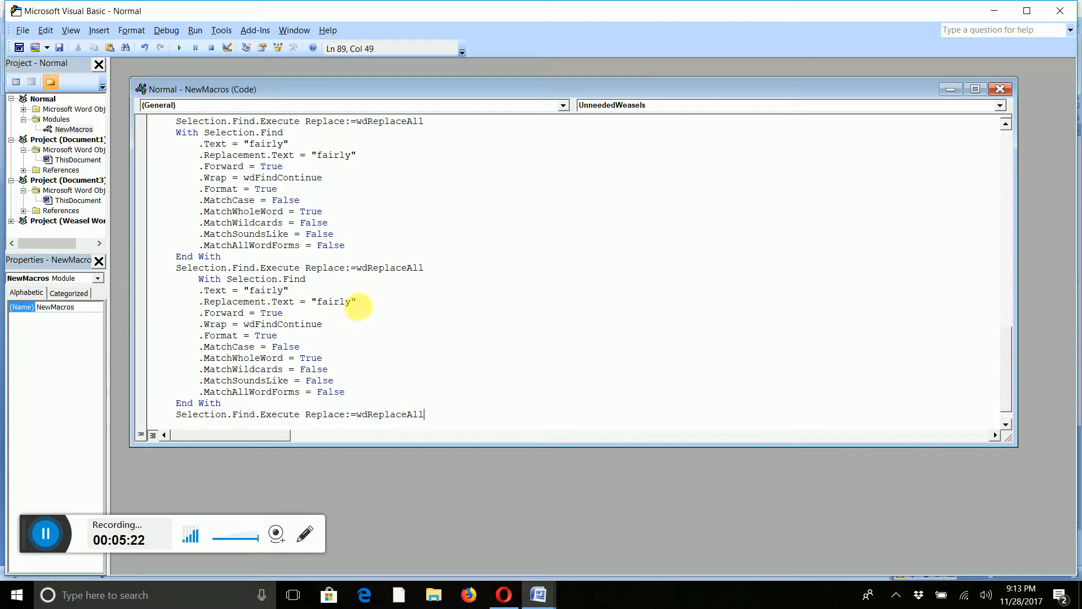
Change the pasted block's find text and replacement text to 'far'.
left_click_drag(348, 304, 337, 308)
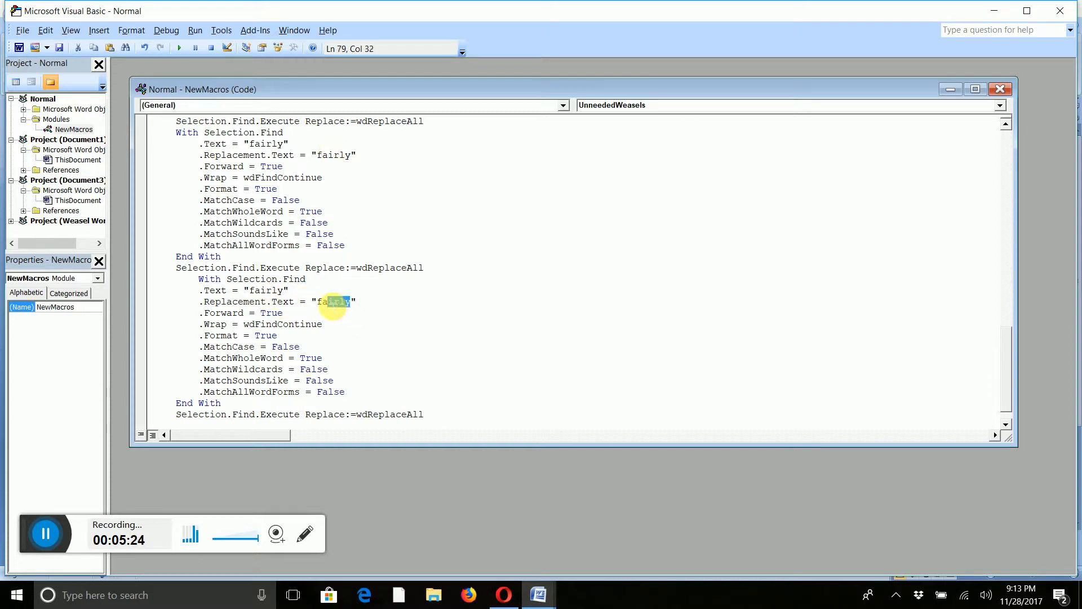
type("r")
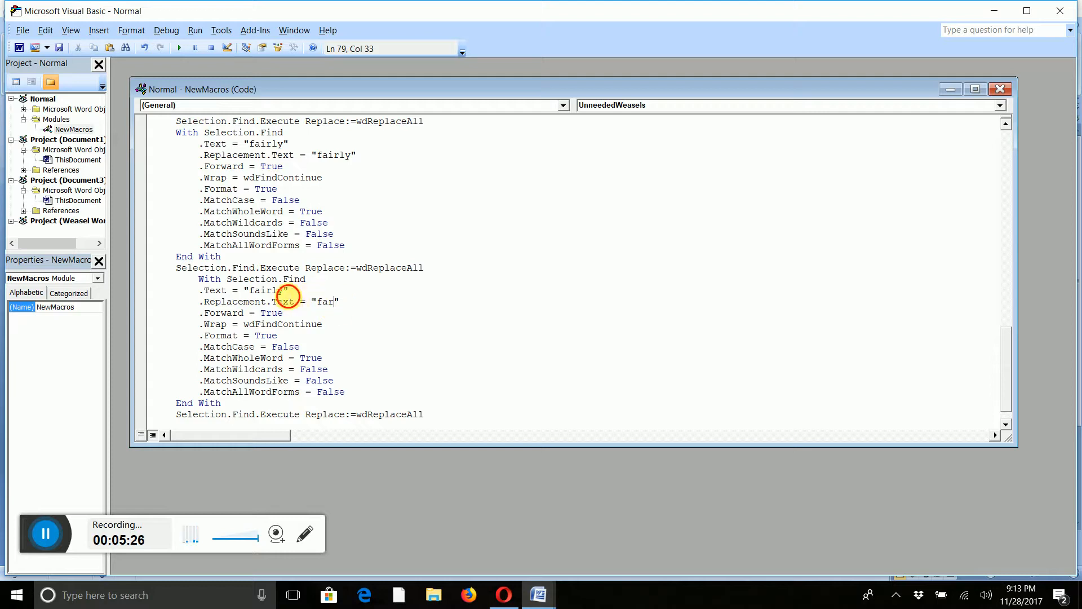
key("BackSpace")
key("BackSpace")
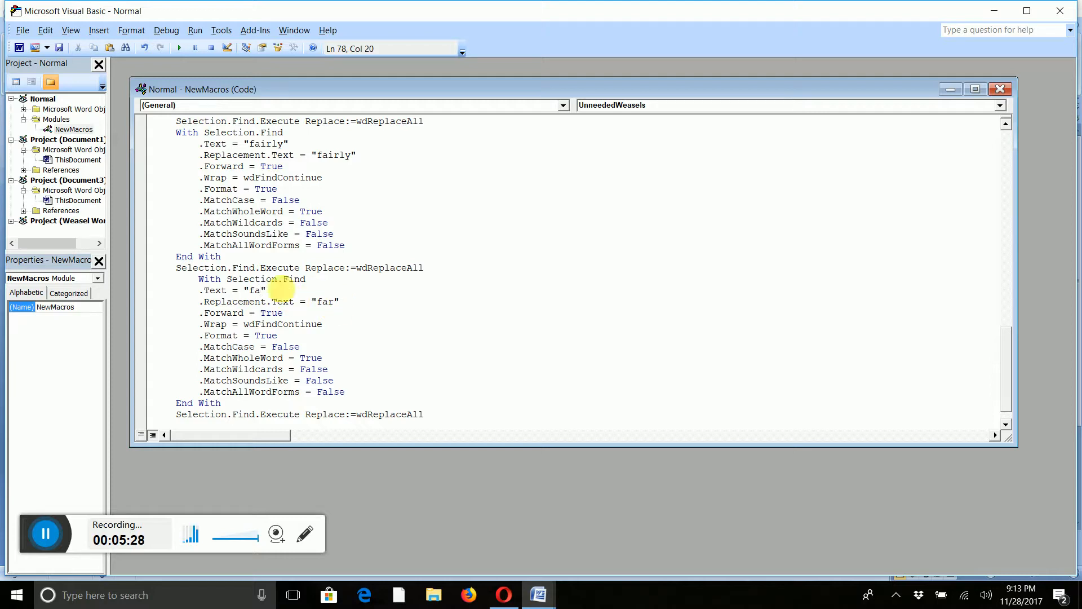
left_click(402, 335)
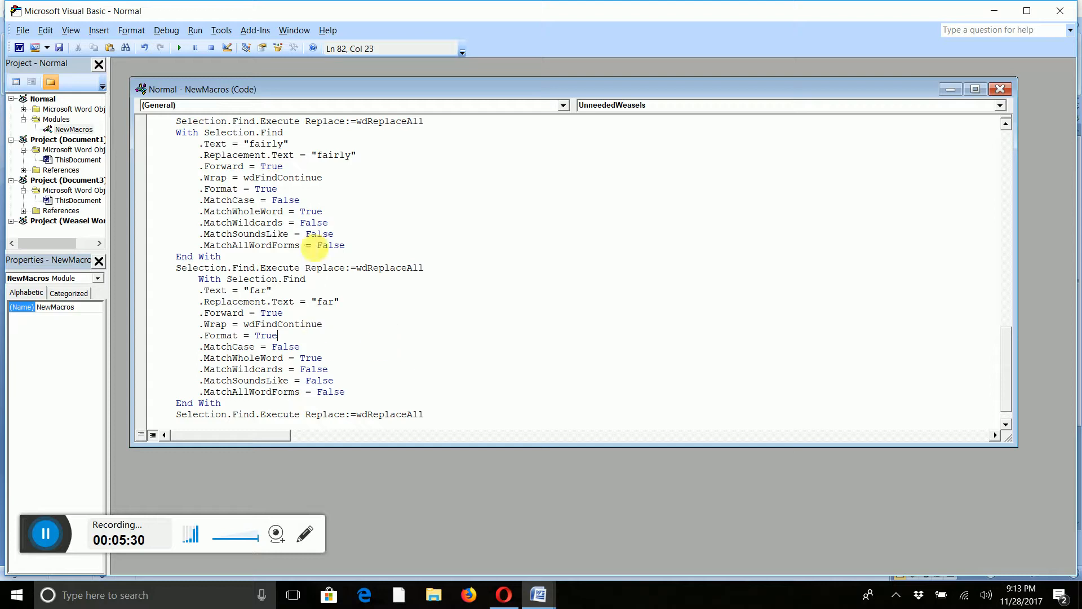
Close the macro code window.
scroll(322, 211, "up", 1)
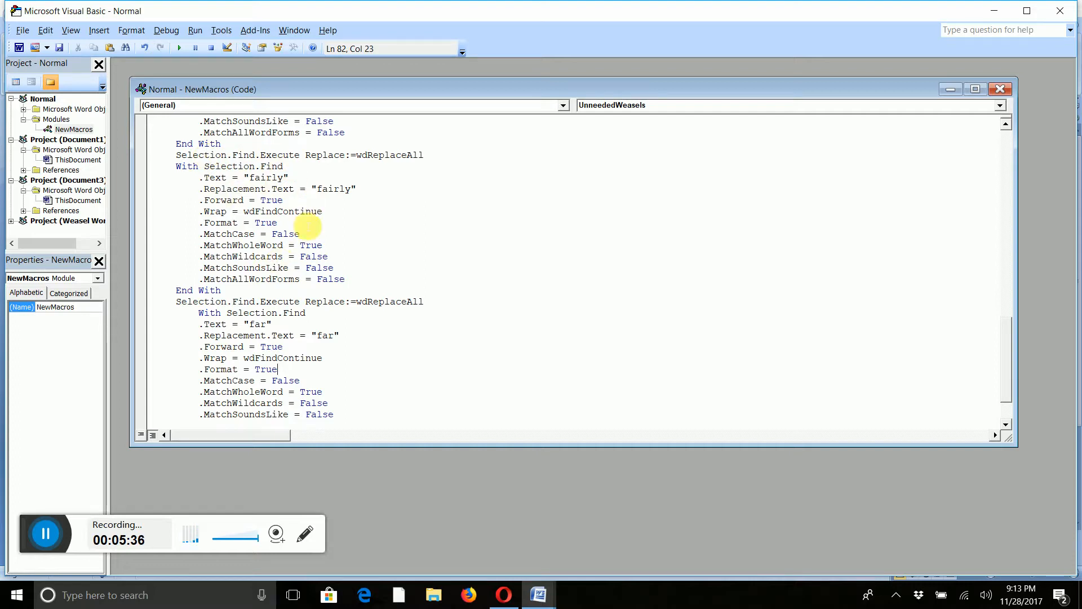
scroll(382, 283, "down", 1)
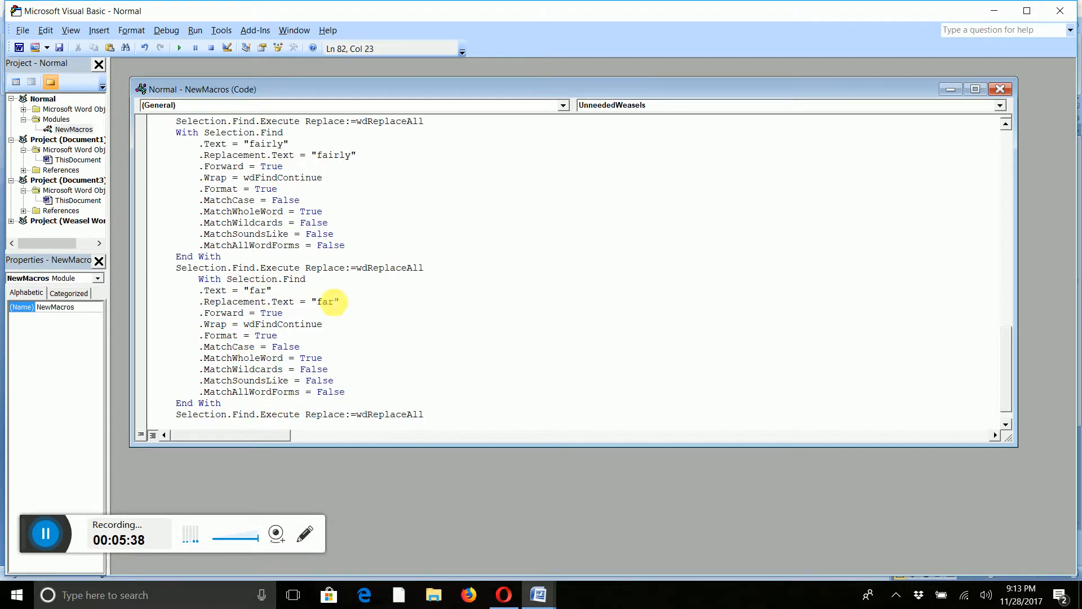
left_click(1000, 90)
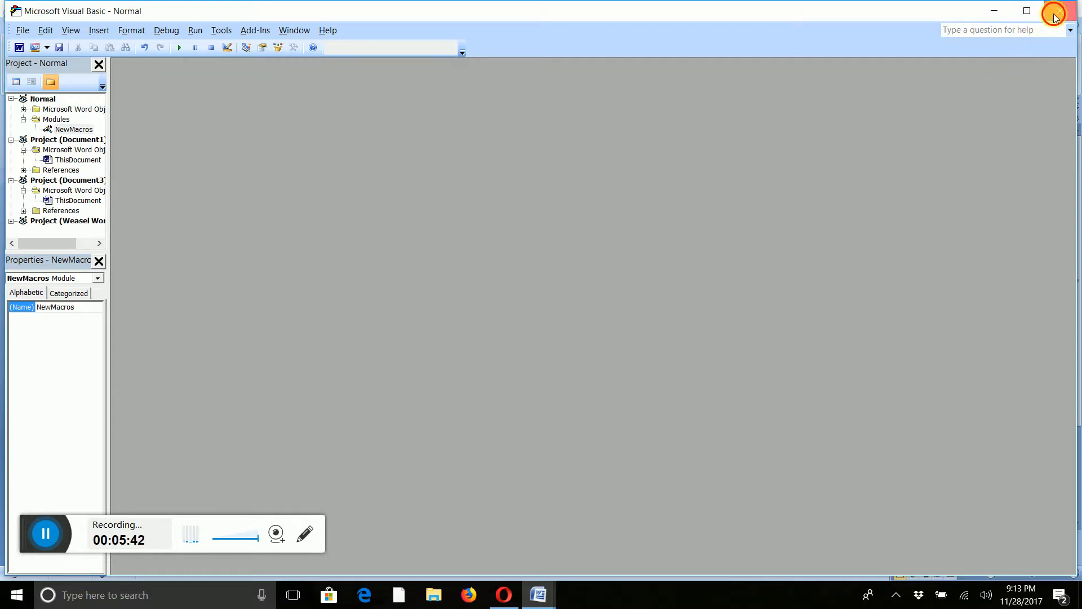
Close the VBA editor and clear the highlighting from the line of weasel words.
left_click(1060, 11)
left_click_drag(562, 113, 169, 126)
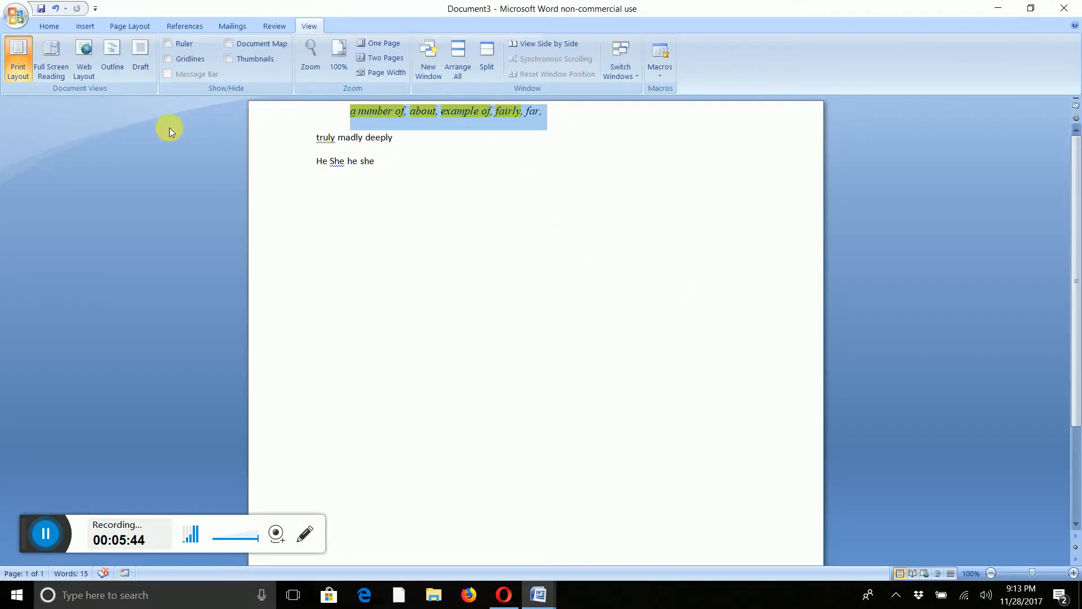
left_click(52, 27)
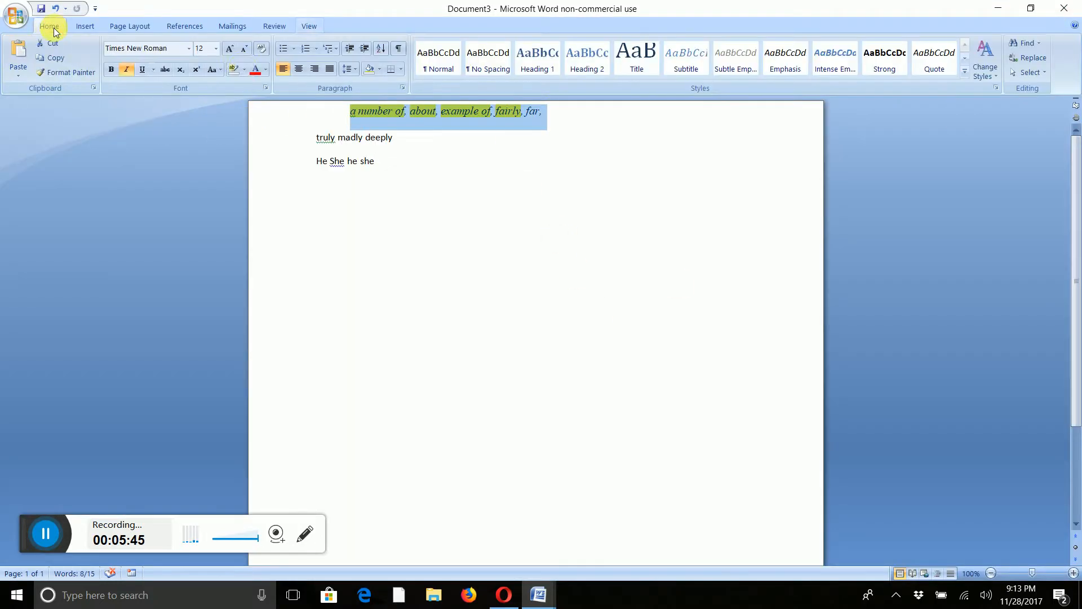
left_click(233, 71)
left_click(464, 249)
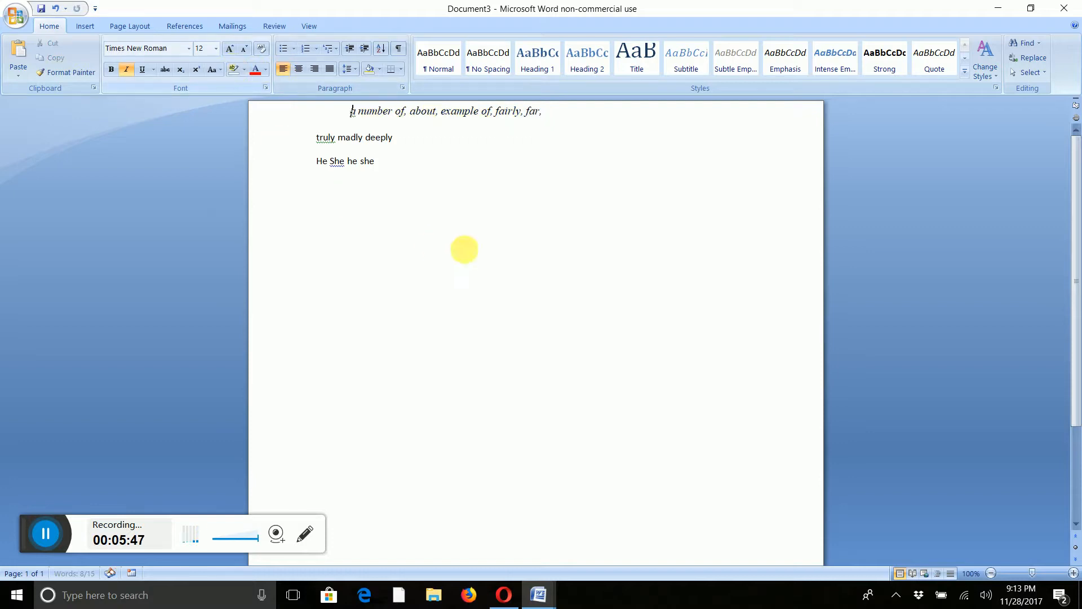
Run the UnneededWeasels macro on the document.
left_click(313, 23)
left_click(657, 64)
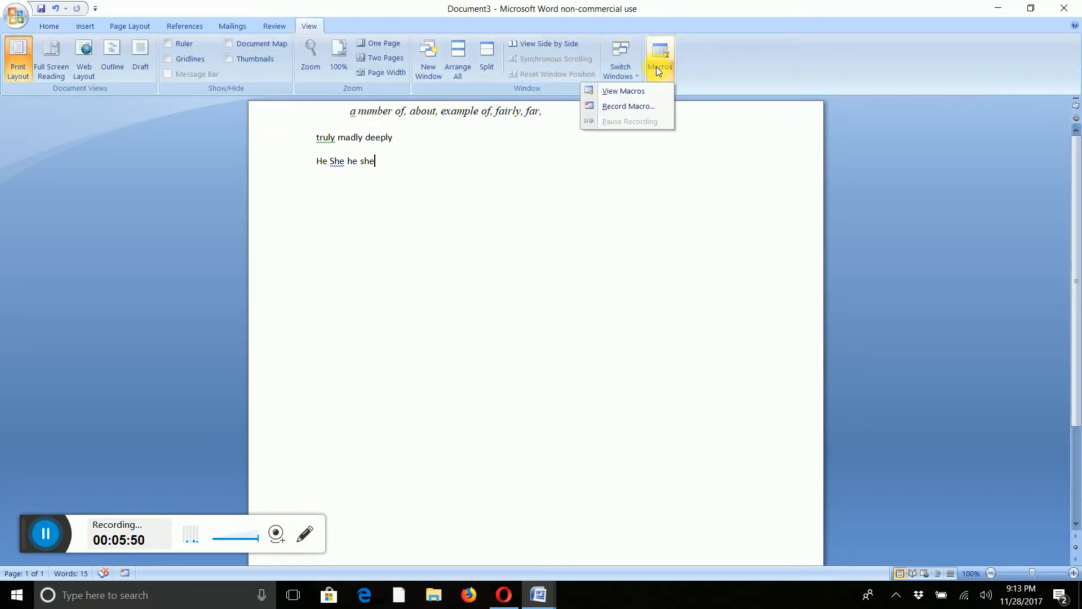
left_click(627, 92)
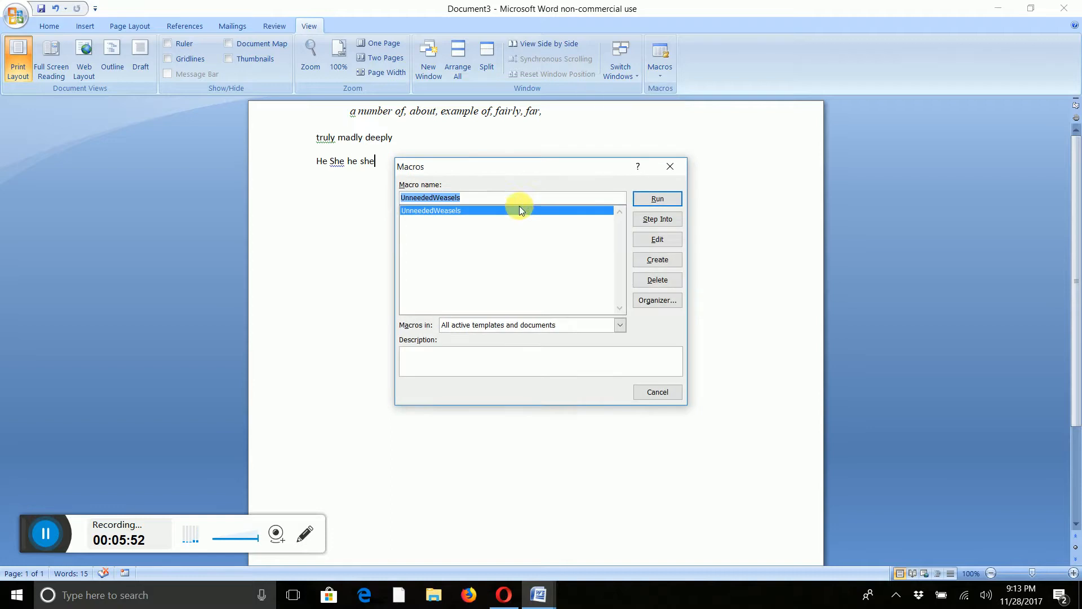
left_click(663, 200)
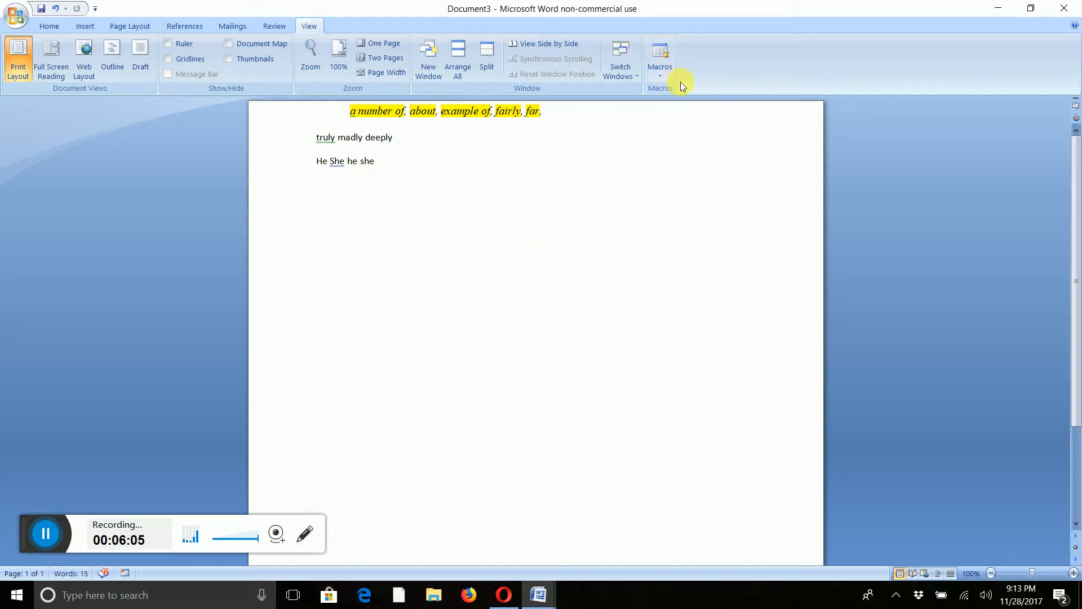
Start recording a new macro named AdverbWeasels.
left_click(663, 70)
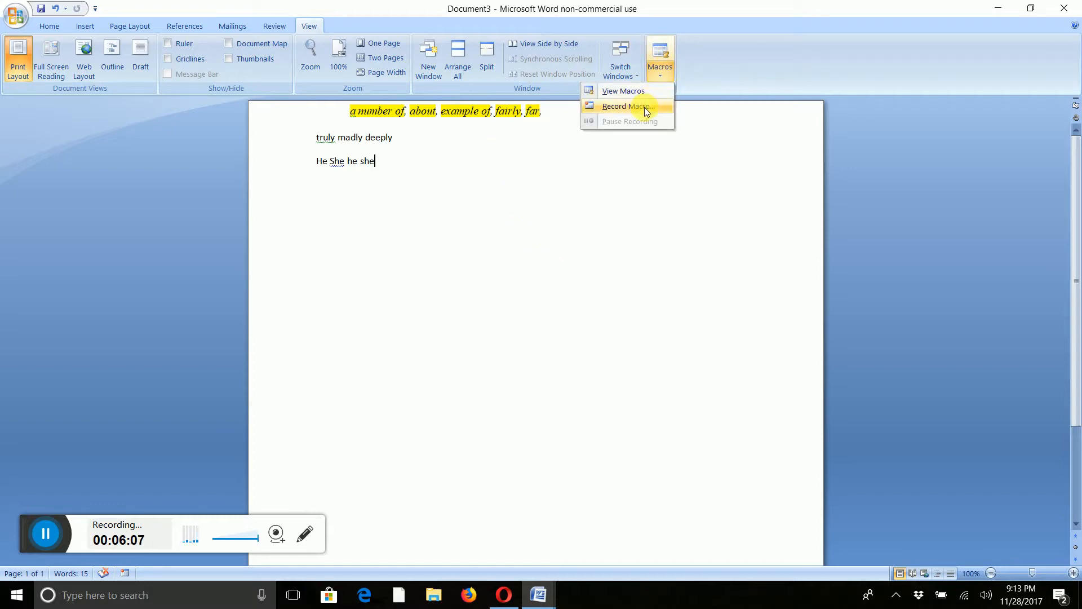
left_click(645, 107)
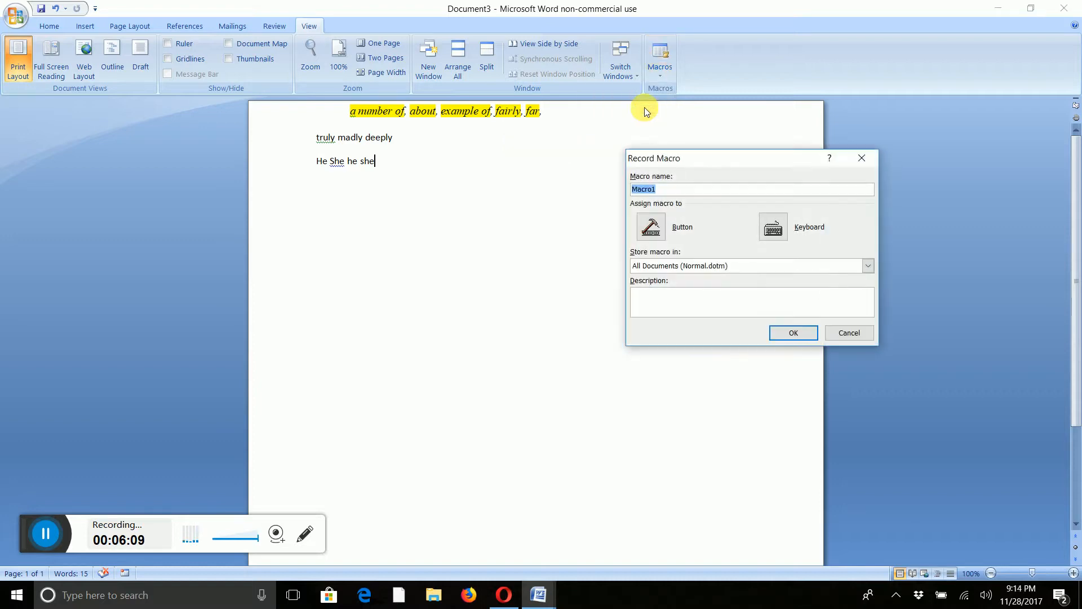
type("AdverbWeasels")
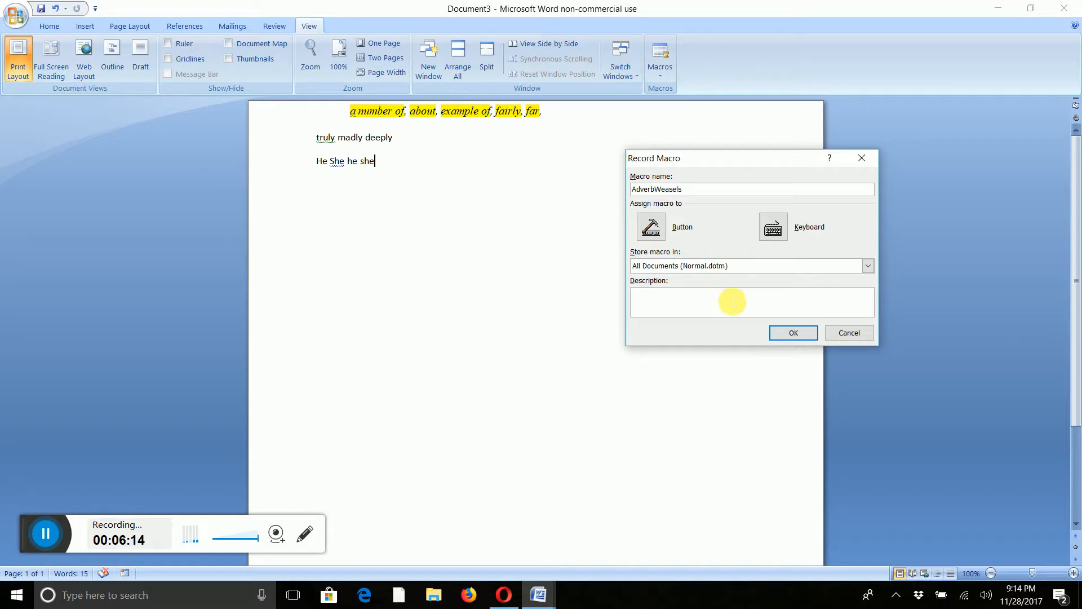
left_click(792, 333)
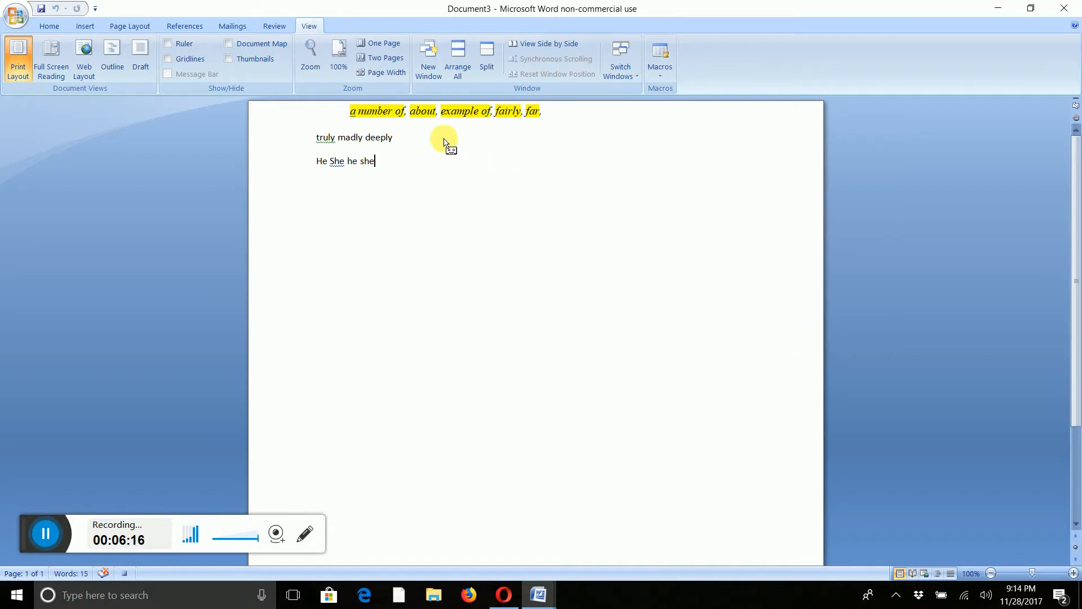
Open Replace with 'ly' as the replacement text, clearing Find whole words only and checking Match suffix.
left_click(49, 26)
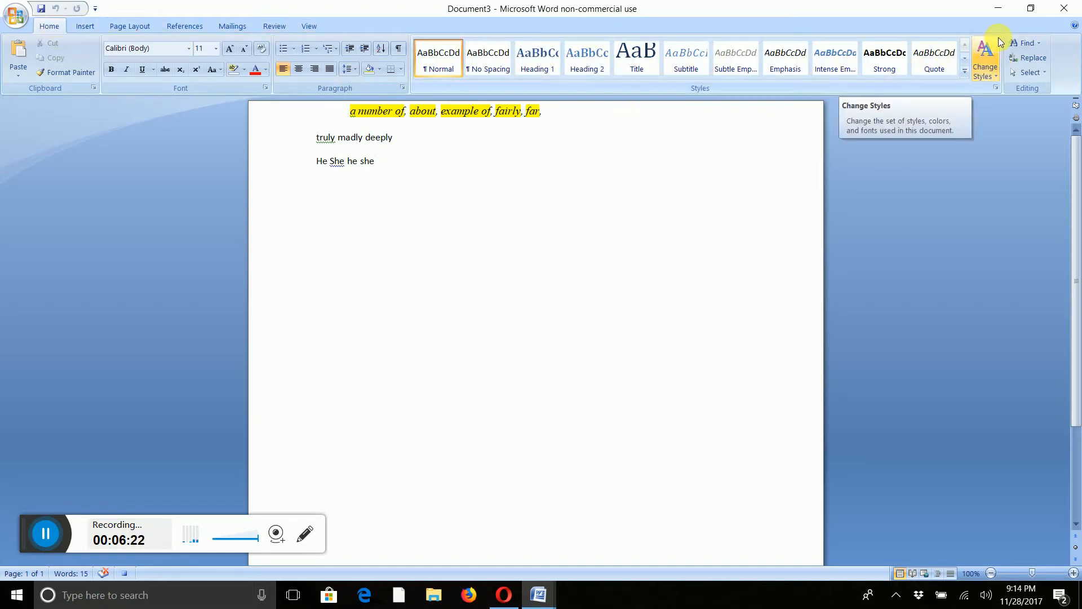
left_click(1034, 60)
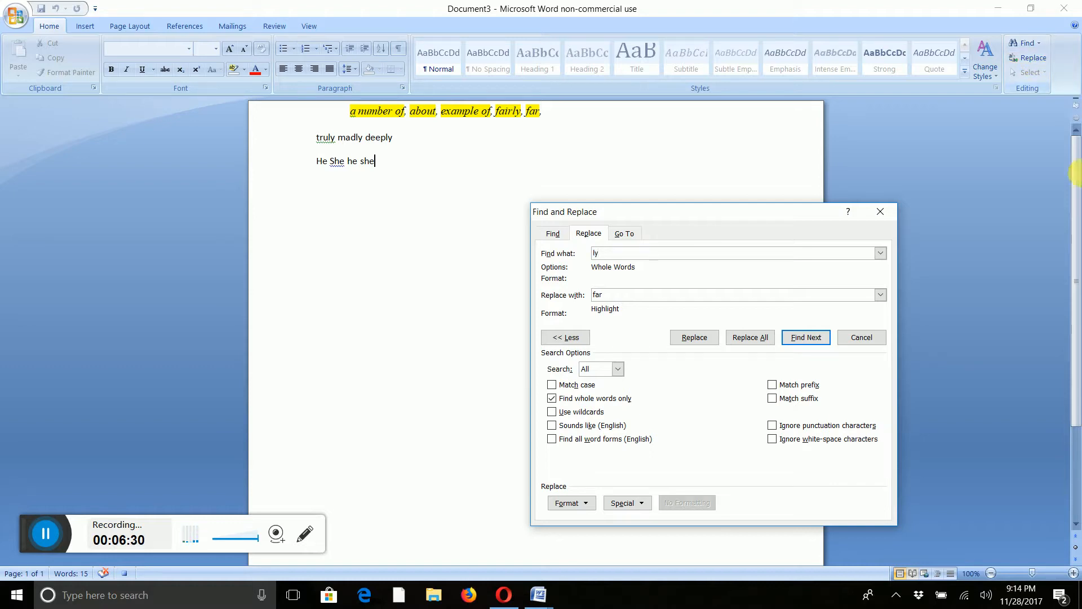
left_click(578, 298)
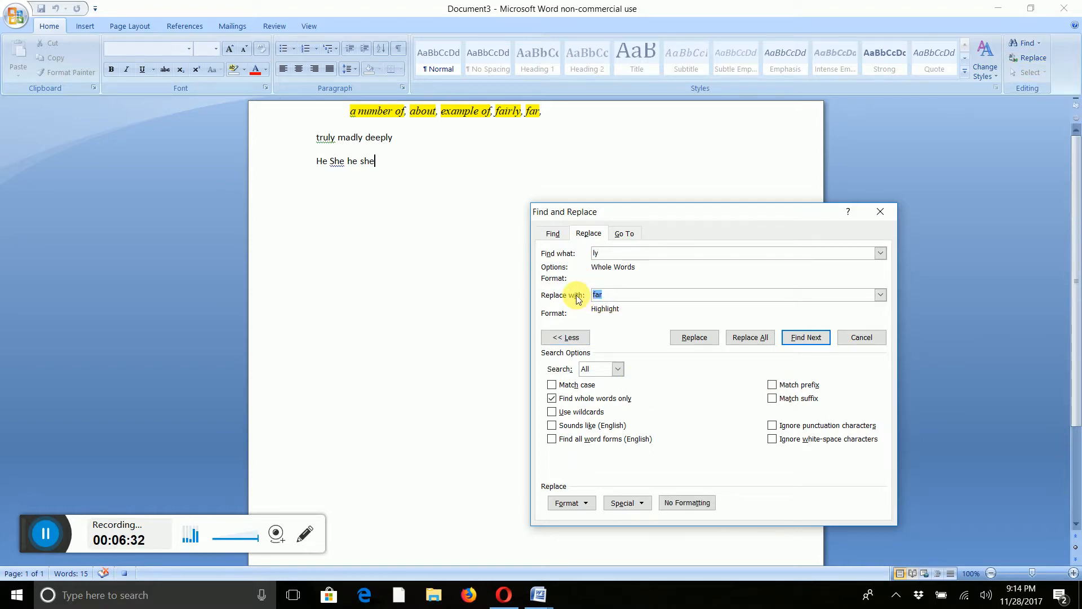
key("BackSpace")
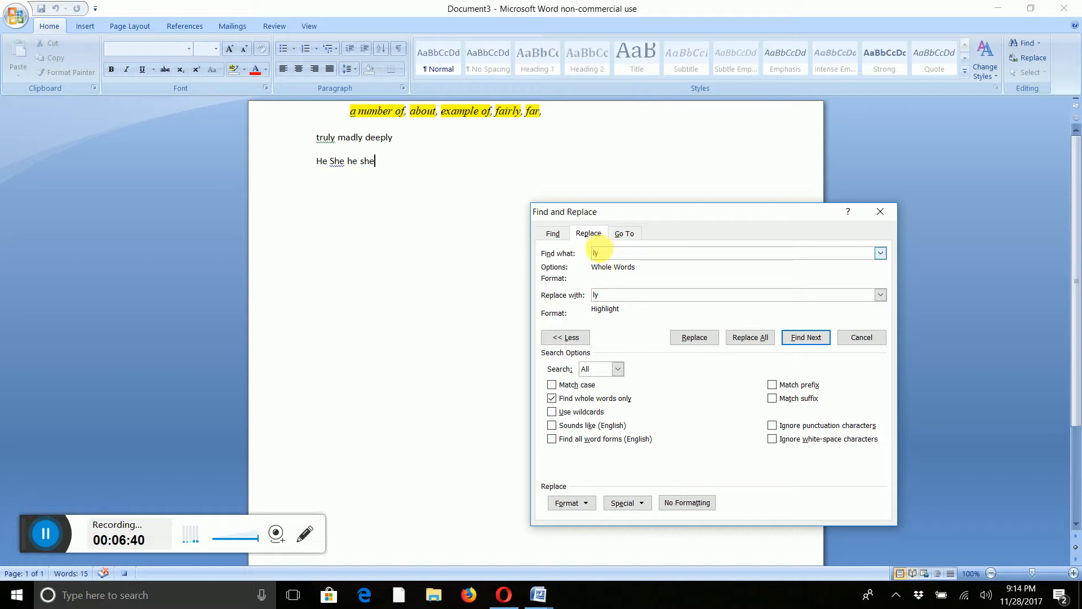
left_click(552, 398)
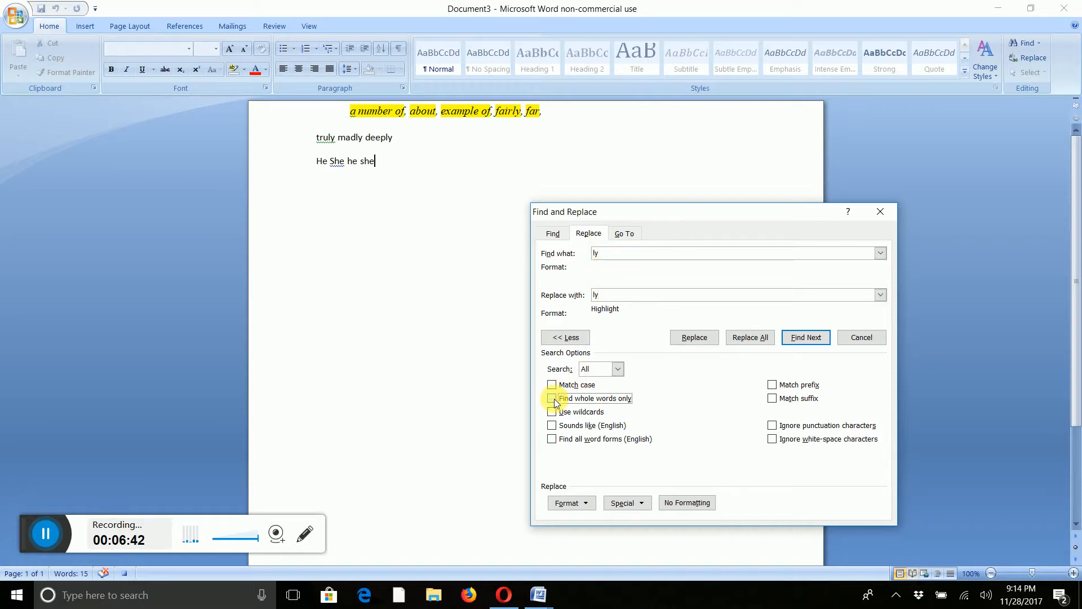
left_click(773, 399)
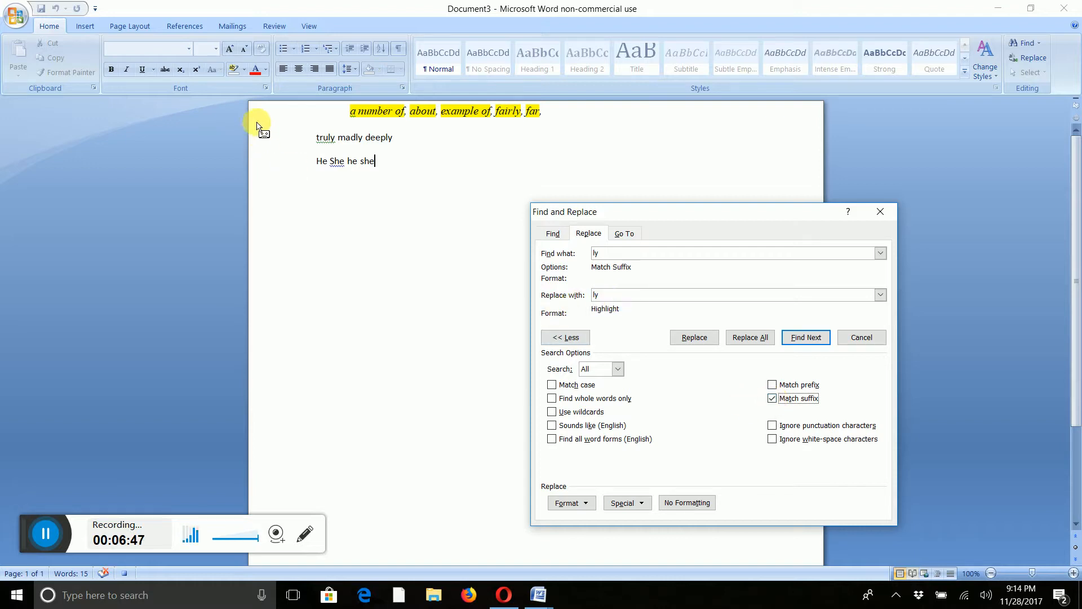
Set the highlight colour to bright green, replace all 'ly' endings, and close the dialog.
left_click(244, 73)
left_click(244, 69)
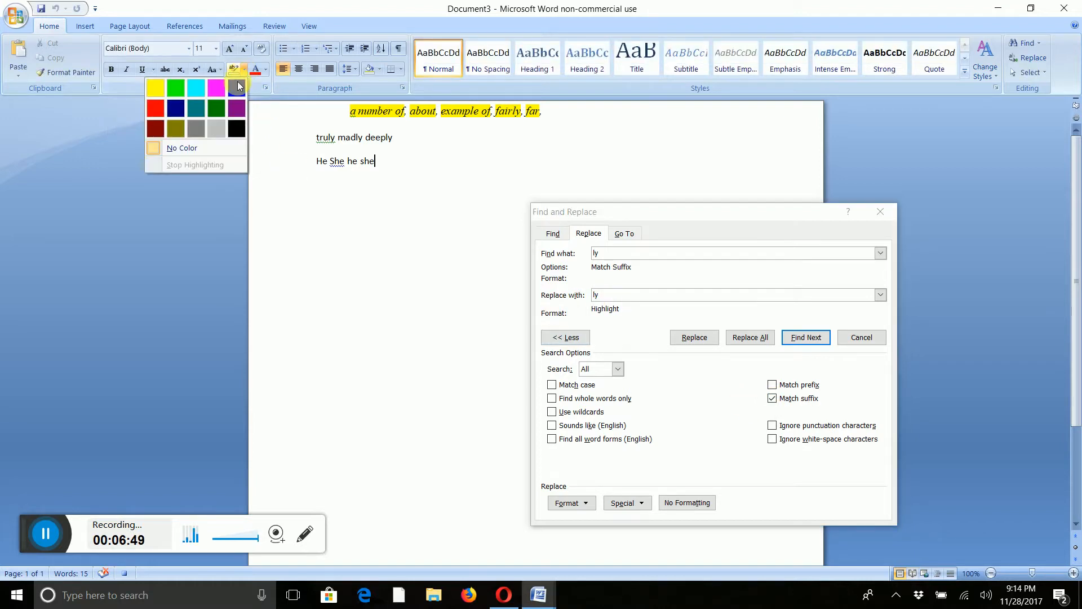
left_click(175, 88)
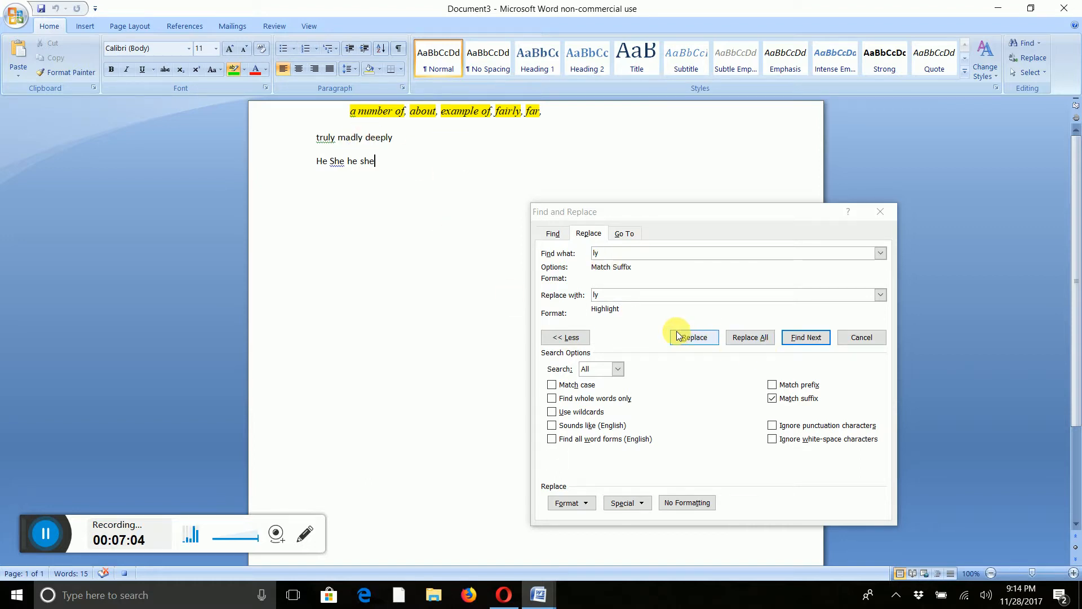
left_click(750, 337)
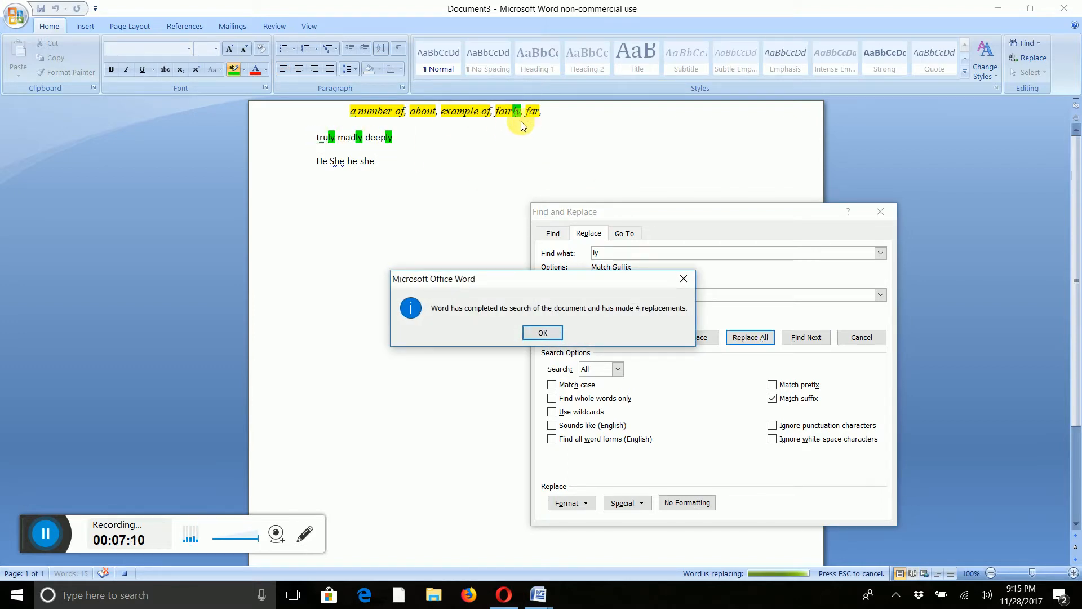
left_click(549, 335)
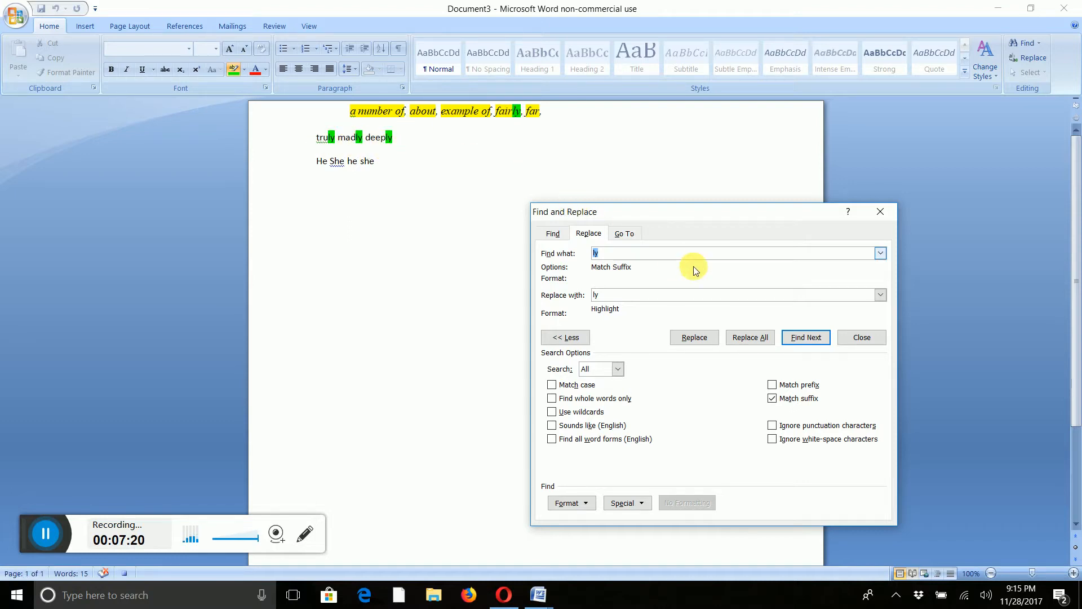
left_click(639, 297)
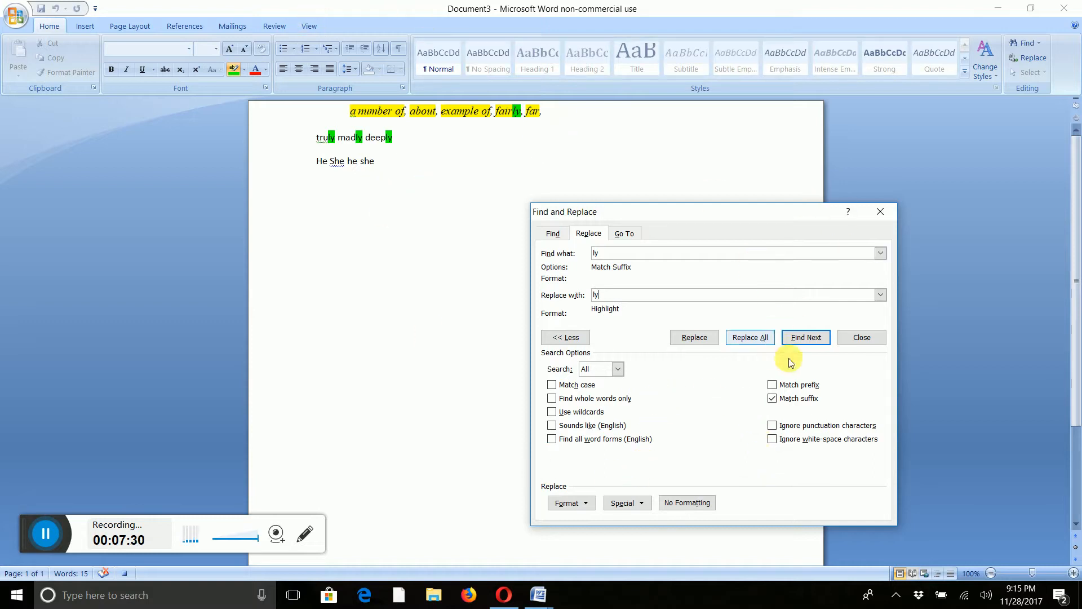
left_click(862, 337)
Stop recording the macro.
left_click(302, 28)
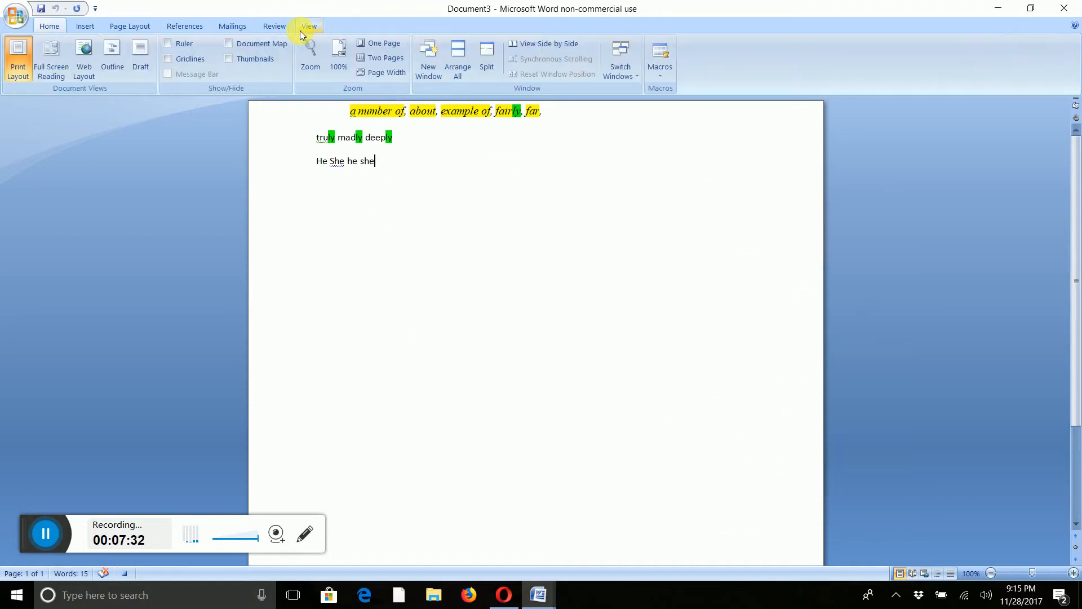
left_click(659, 72)
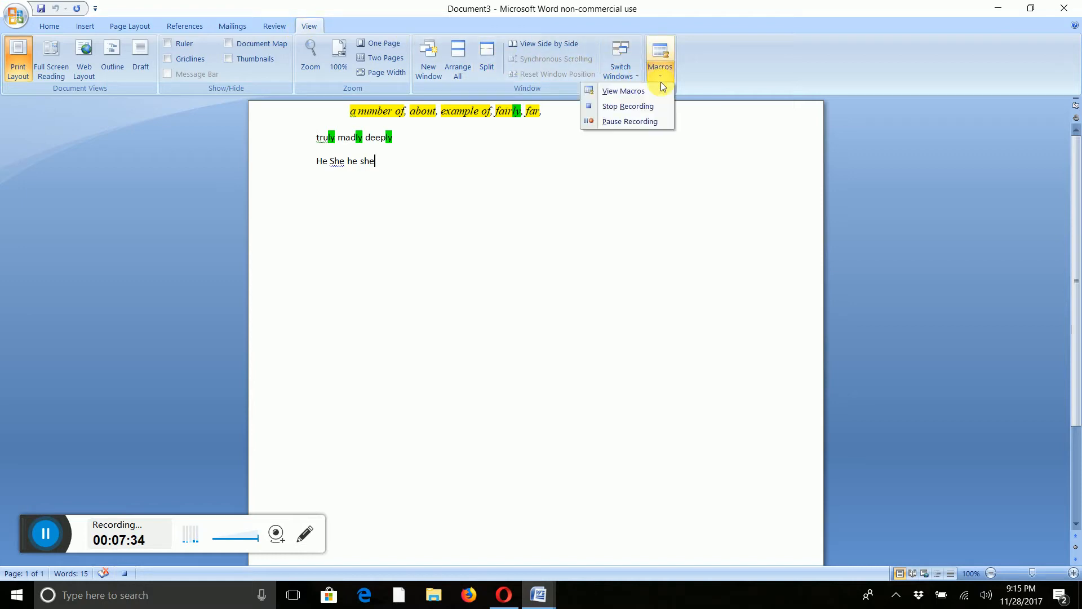
left_click(642, 108)
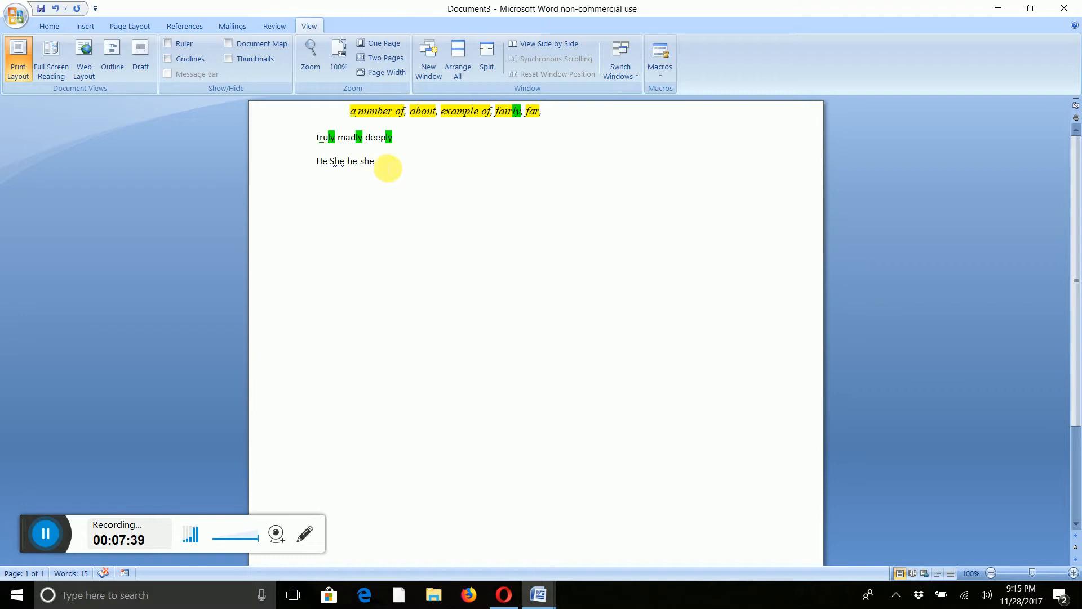
Start recording a new macro whose name begins with Prono.
left_click_drag(388, 168, 321, 165)
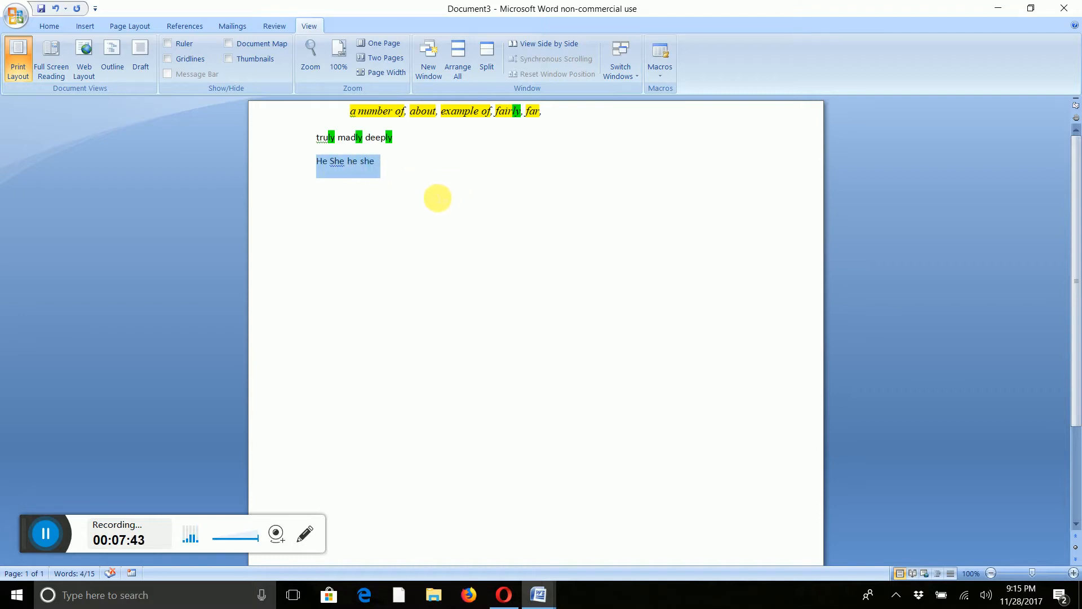
left_click(436, 200)
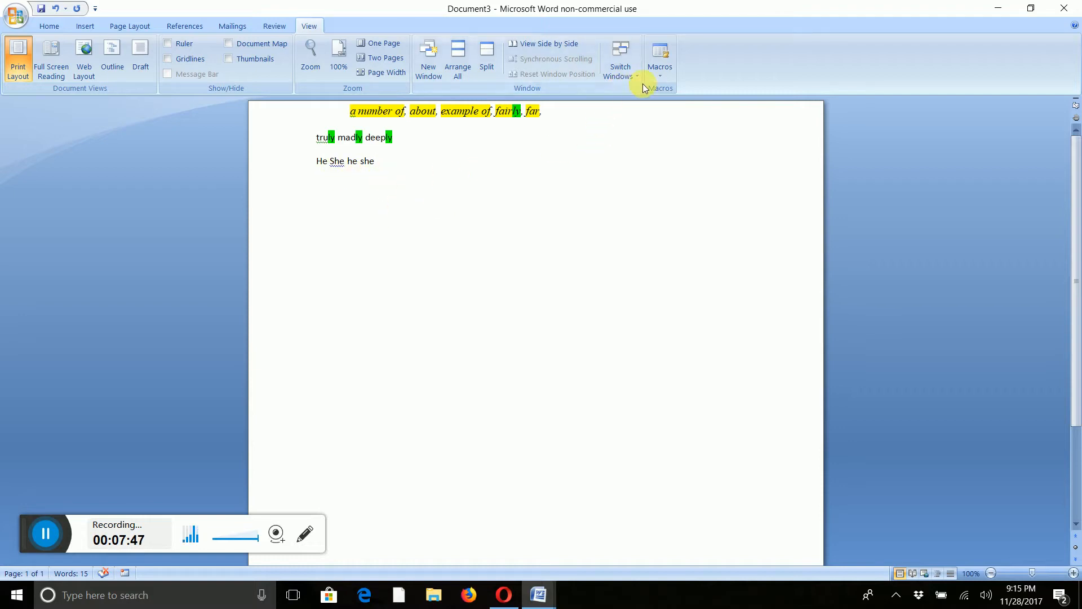
left_click(660, 72)
left_click(617, 106)
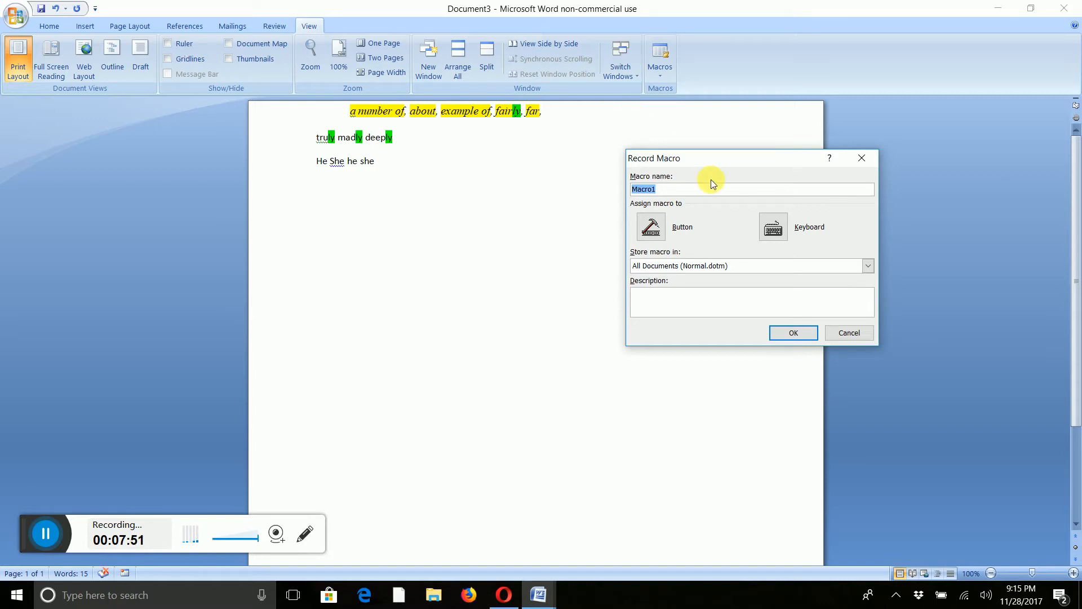
type("PronounClusterWeasels")
left_click(801, 333)
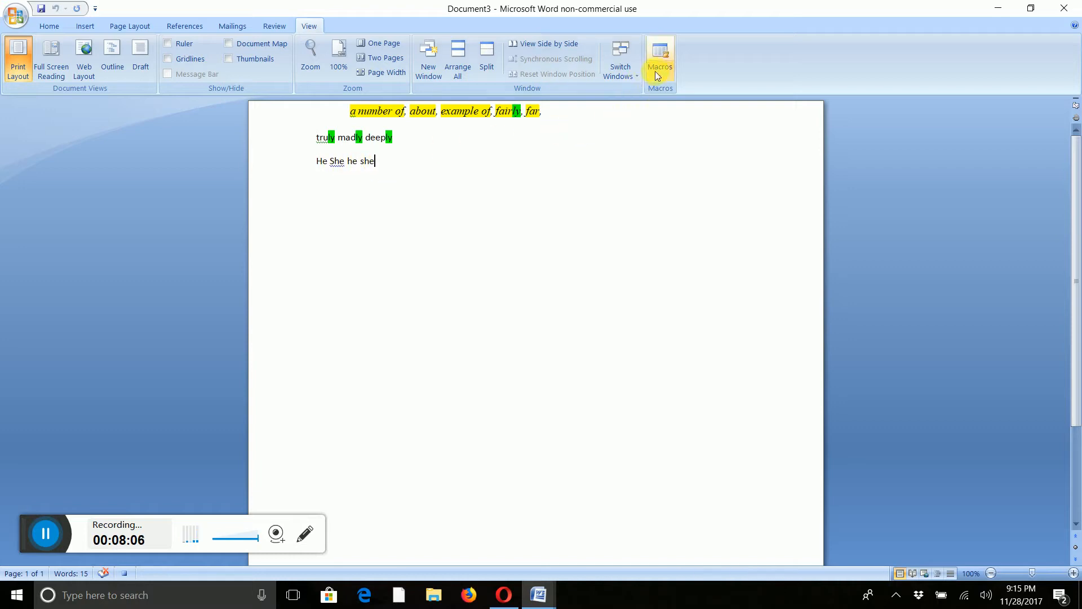
Open Replace and set both the find text and the replacement text to 'He'.
left_click(49, 26)
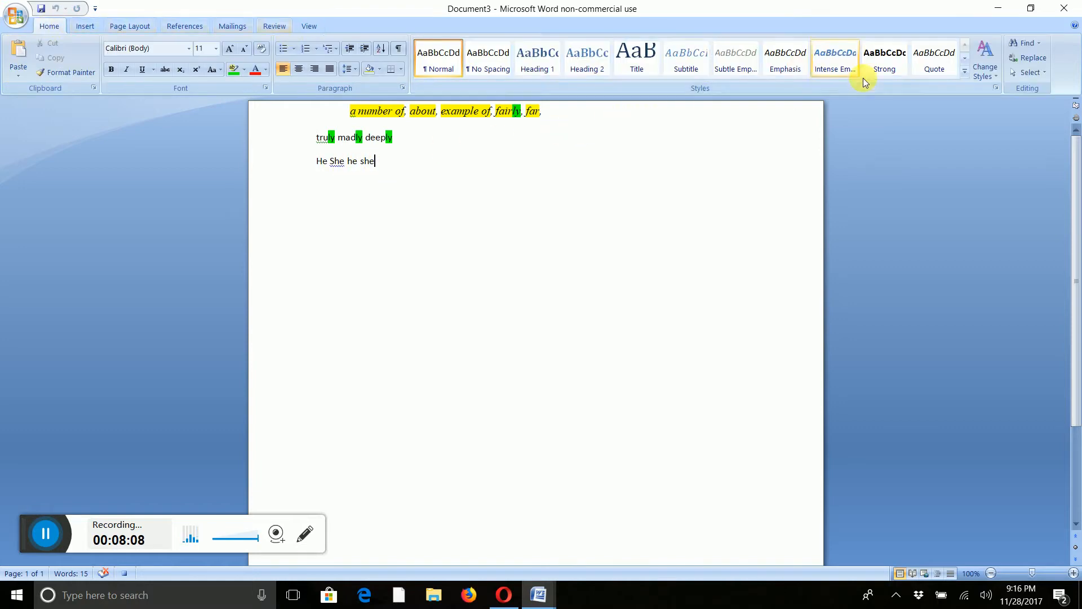
left_click(1010, 60)
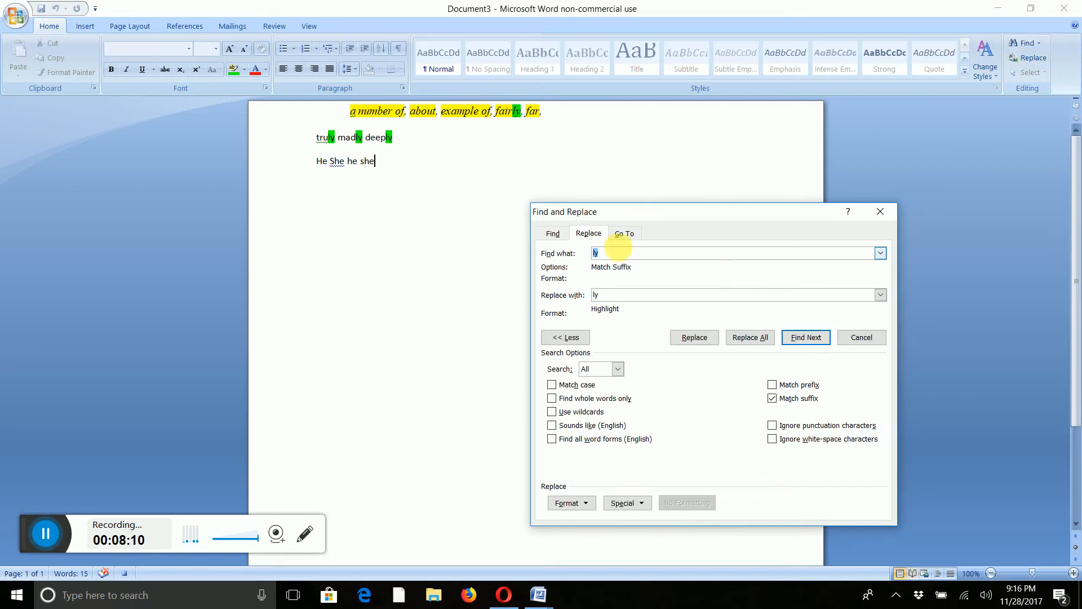
type("He")
left_click_drag(616, 293, 474, 294)
type("He")
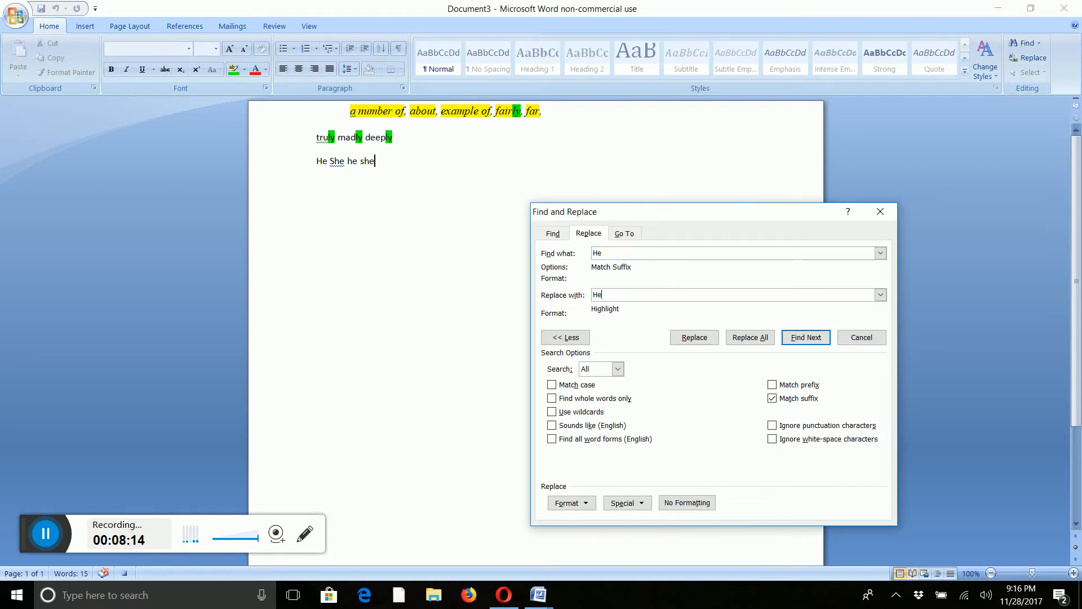
Turn off Match suffix and turn on Find whole words only and Match case.
left_click(773, 399)
left_click(621, 255)
left_click(773, 399)
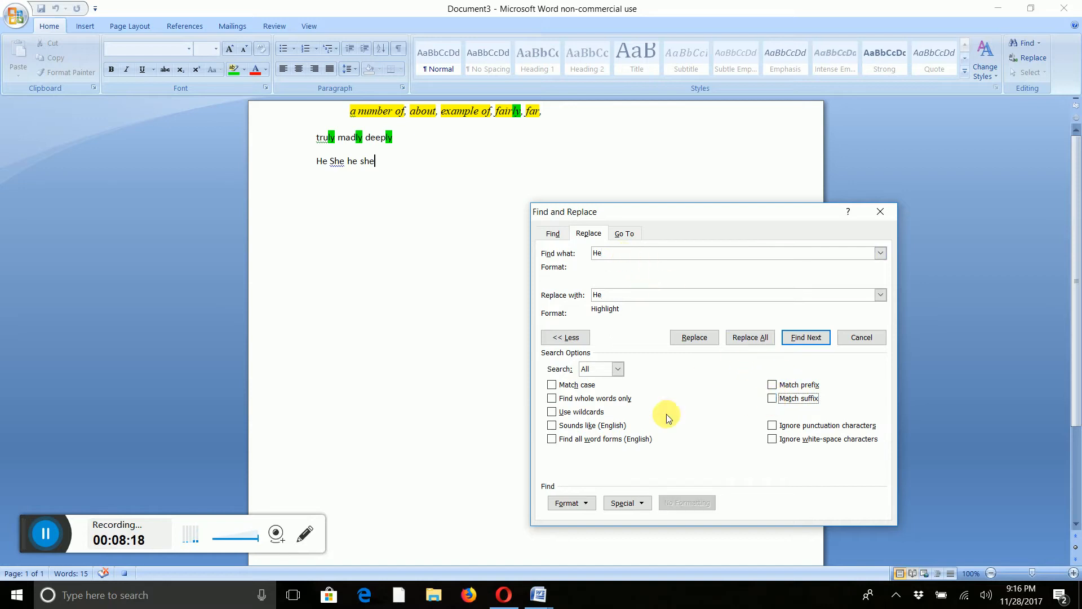
left_click(551, 399)
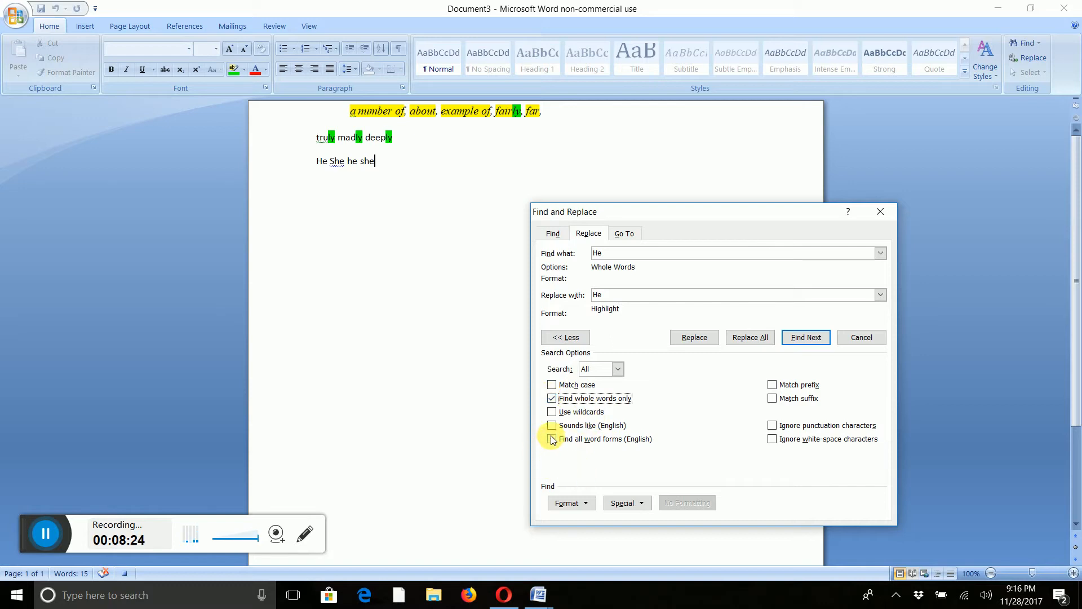
left_click(552, 386)
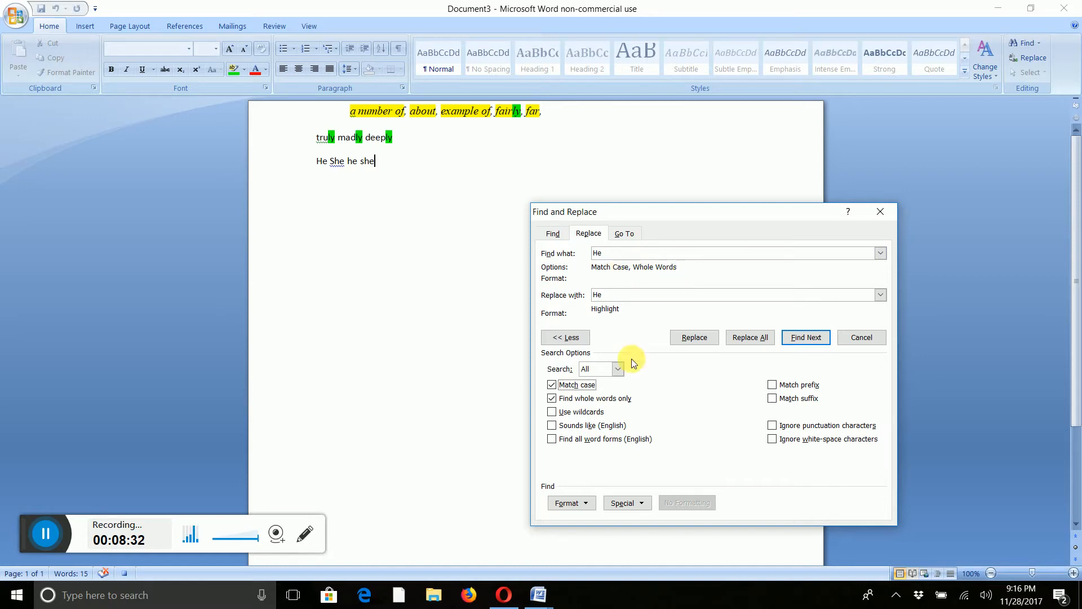
Set the highlight colour to blue, replace all 'He' matches, and dismiss the completion message.
left_click(246, 70)
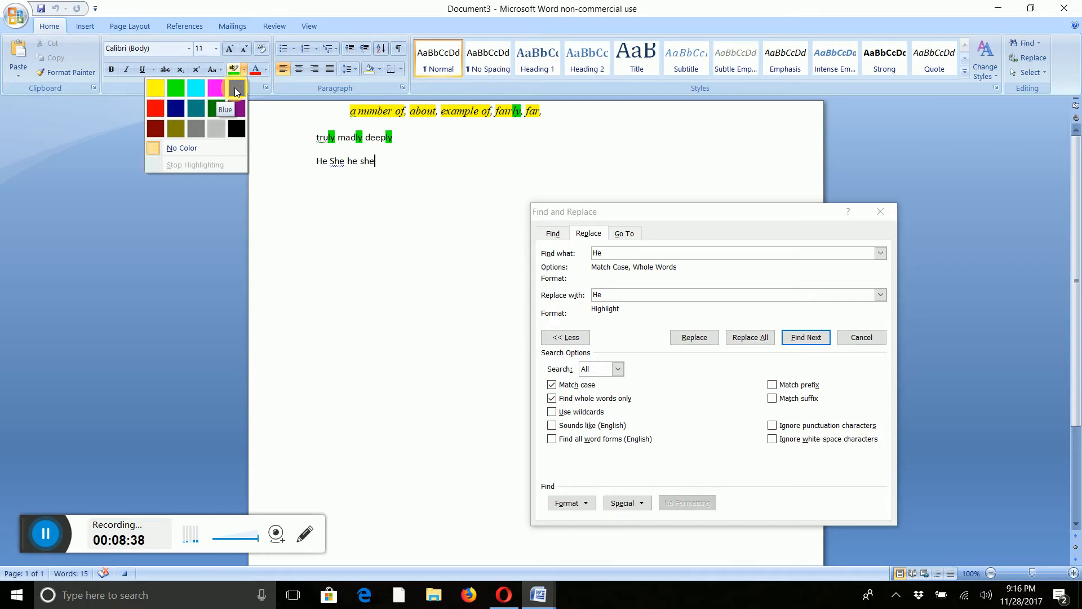
left_click(236, 91)
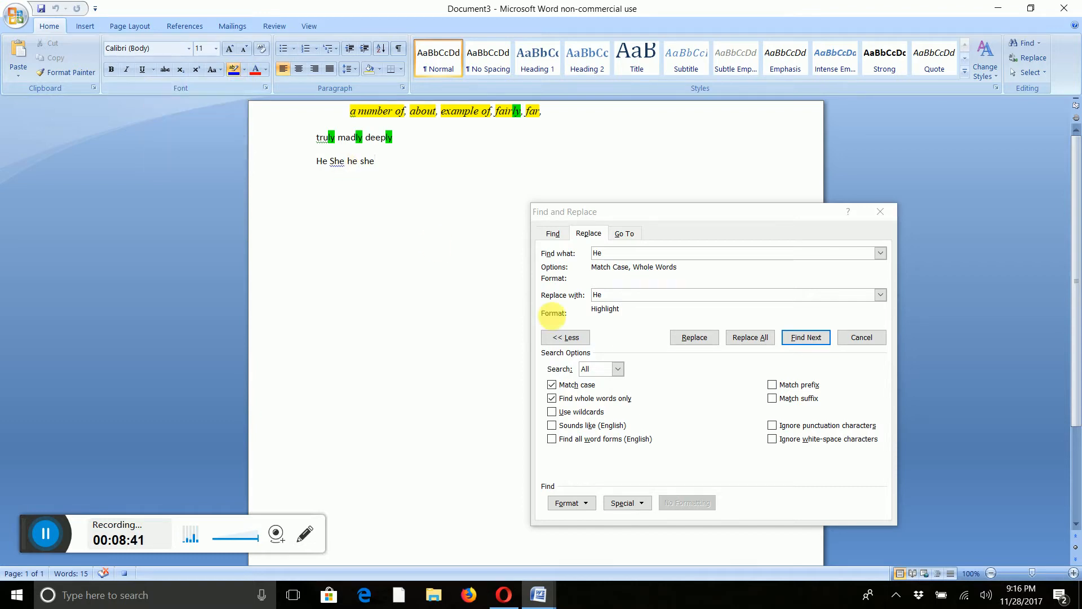
left_click(746, 337)
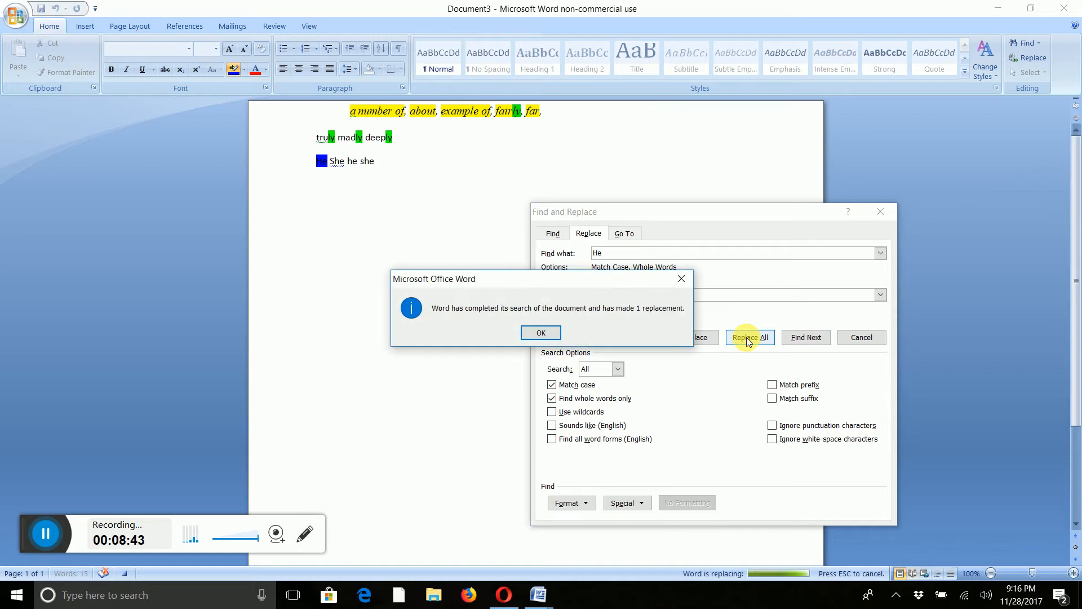
left_click(540, 333)
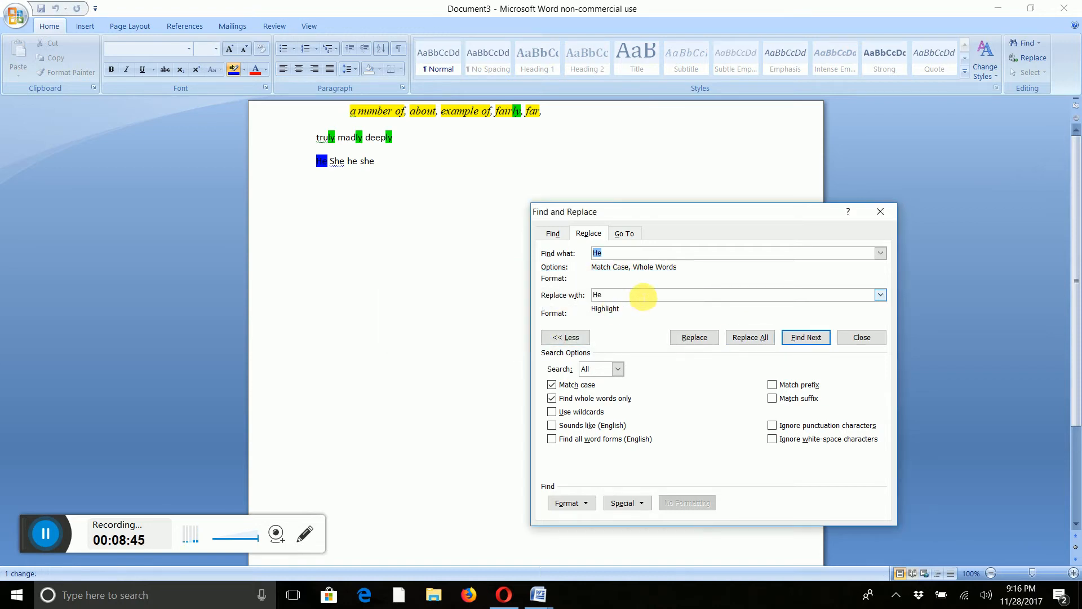
Set find and replace text to 'he', choose turquoise highlight, and replace all matches.
type("he")
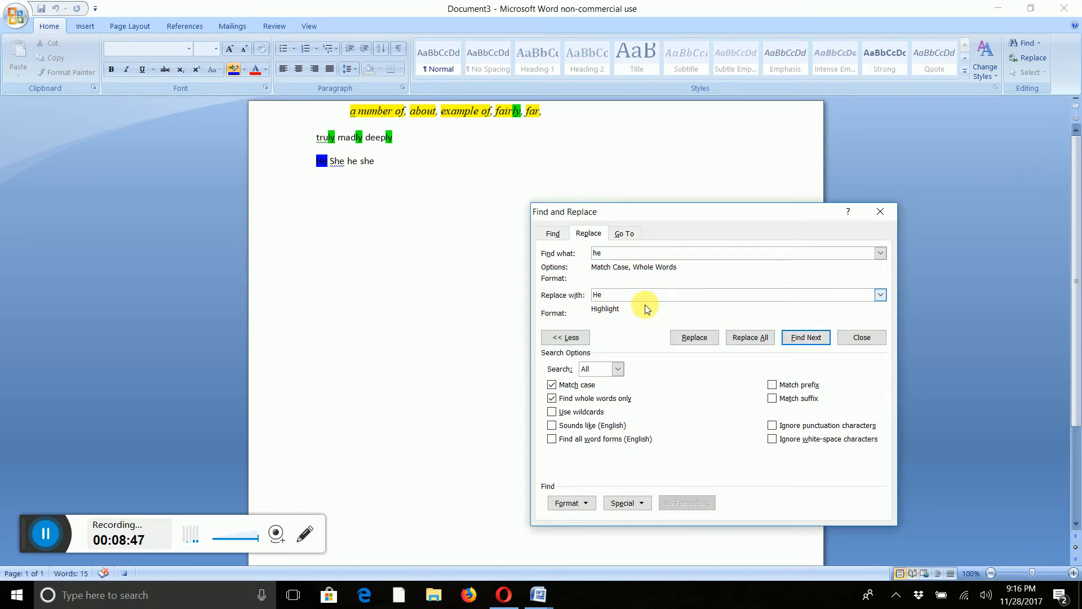
left_click(612, 296)
left_click_drag(612, 297, 546, 275)
type("h")
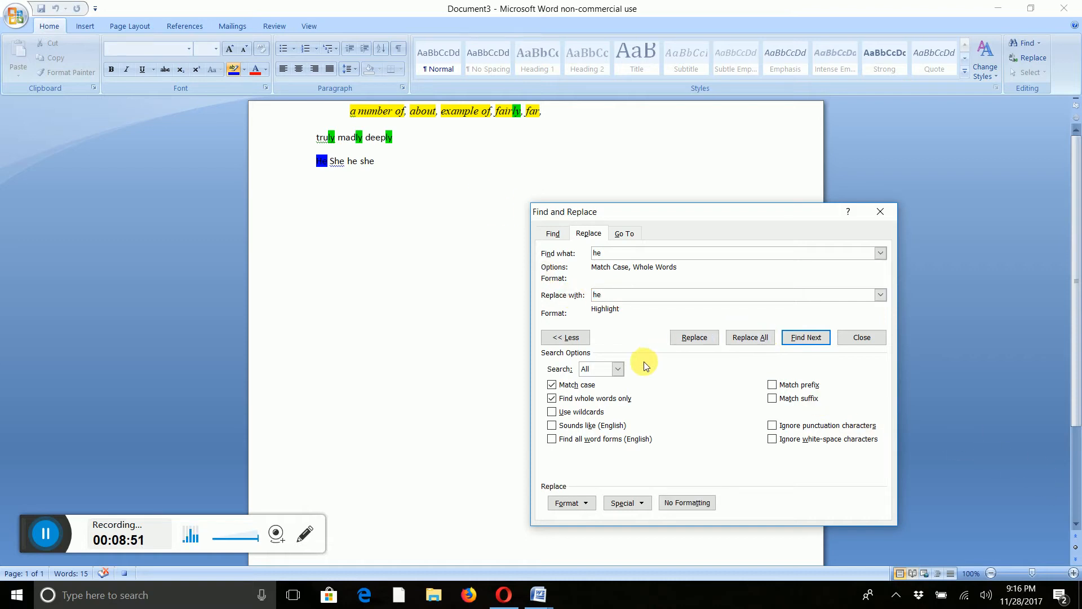
left_click(243, 70)
left_click(193, 87)
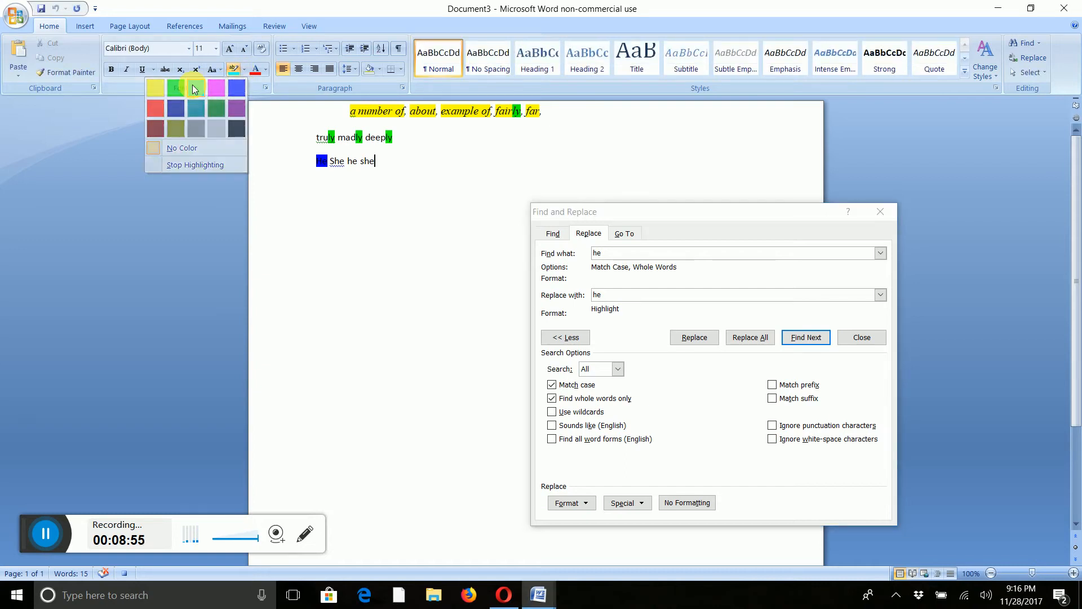
left_click(751, 338)
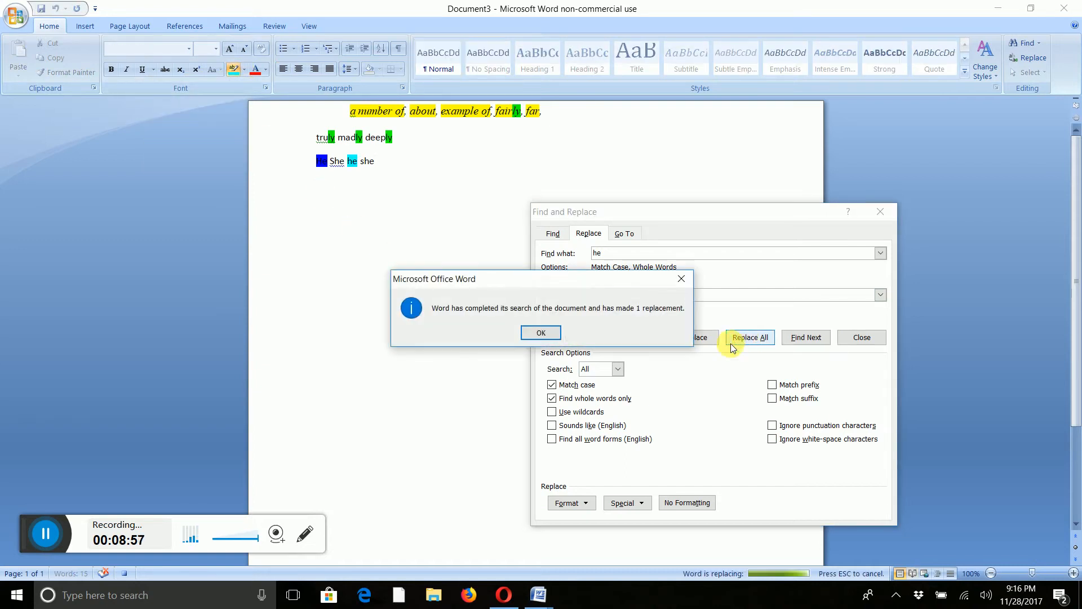
left_click(536, 332)
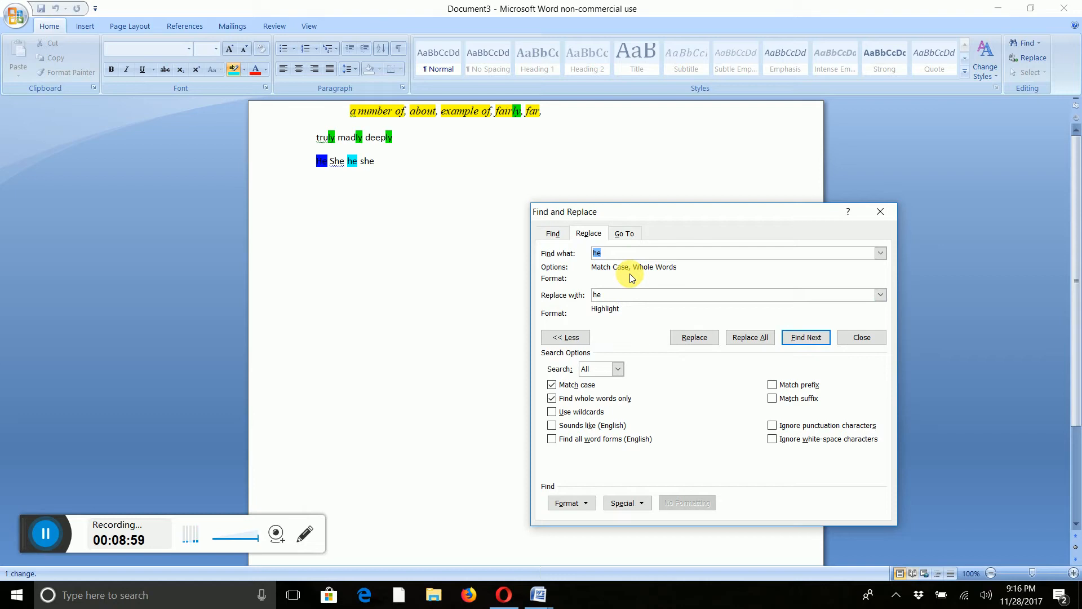
Set find and replace text to 'She', choose red highlight, and replace all matches.
type("She")
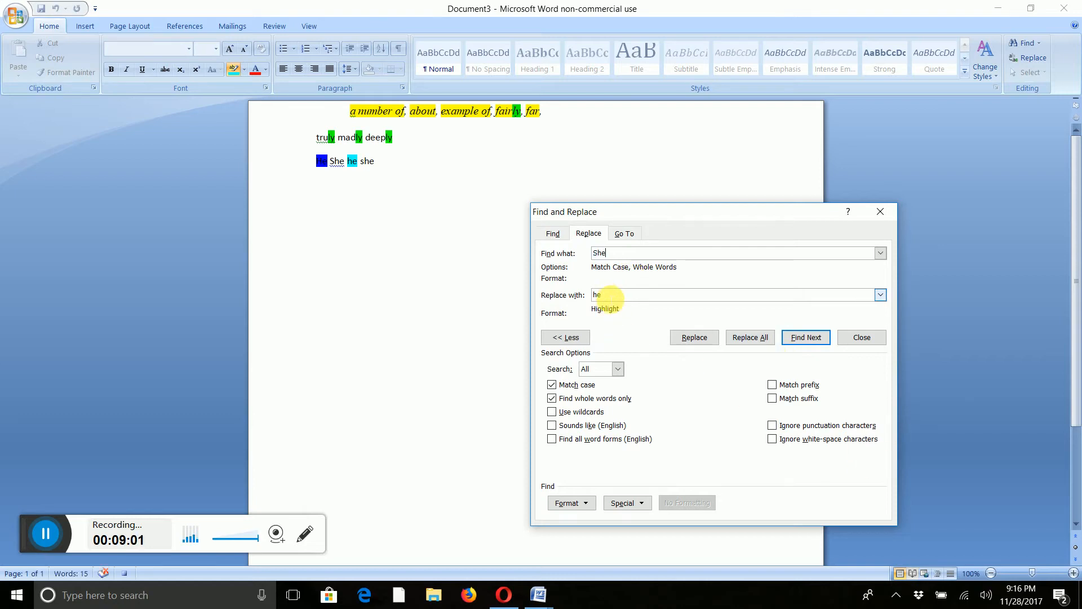
left_click(557, 294)
type("Sh")
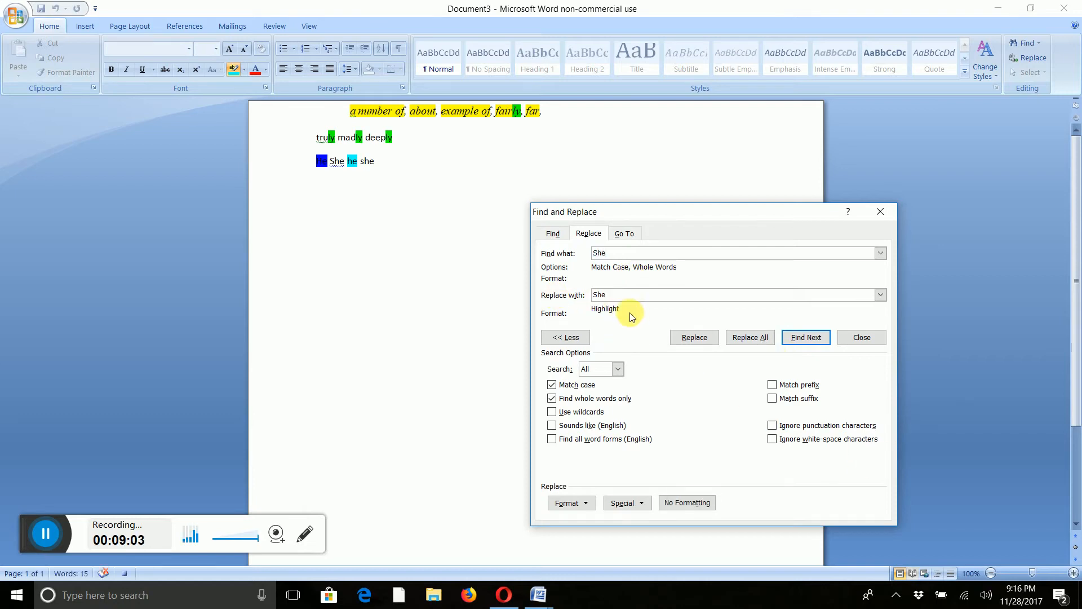
left_click(246, 70)
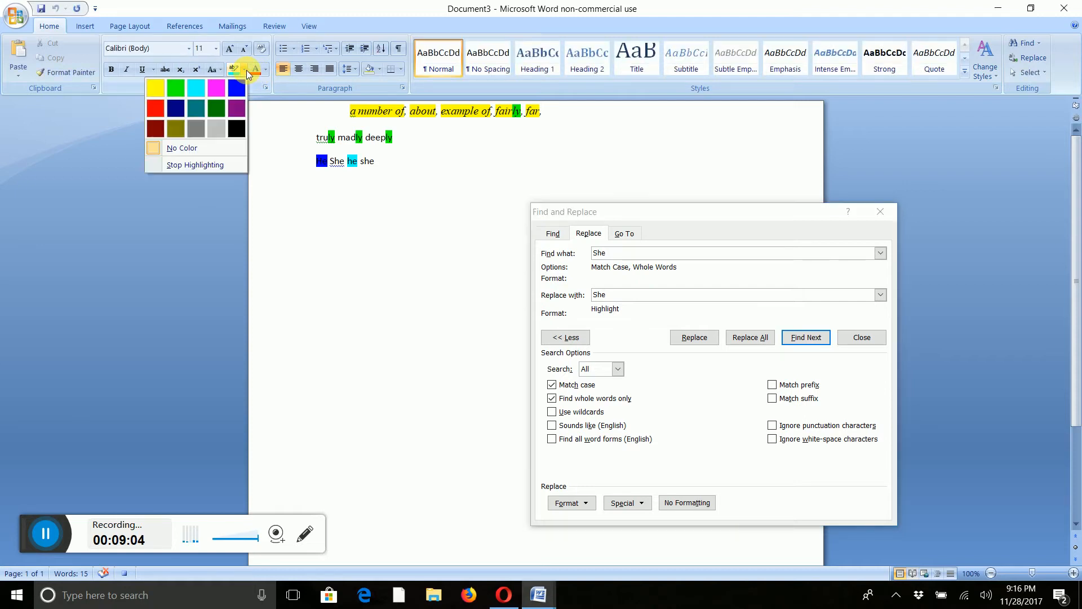
left_click(159, 109)
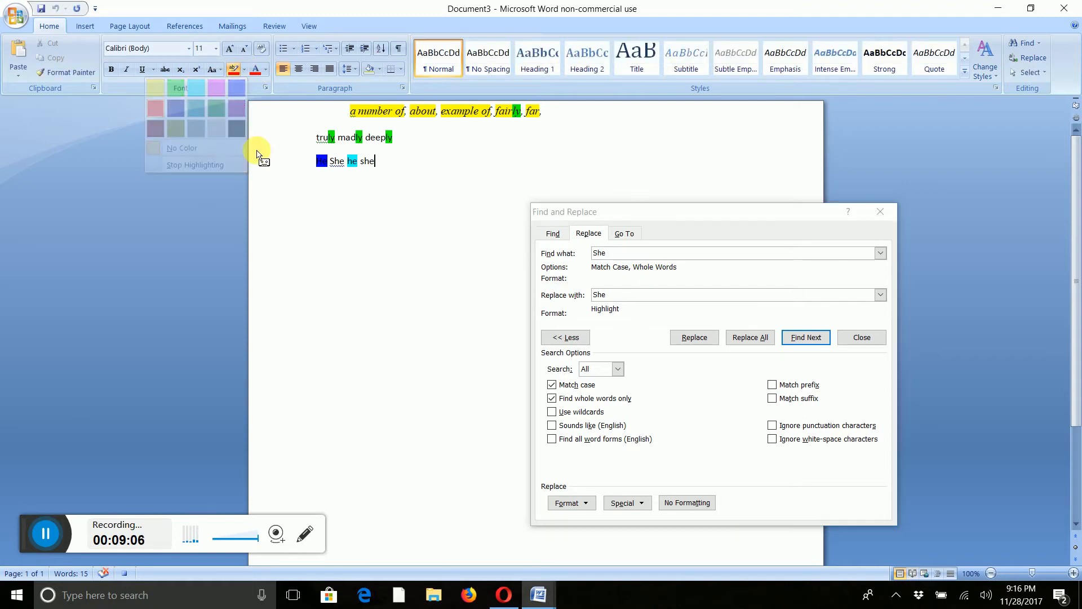
left_click(750, 337)
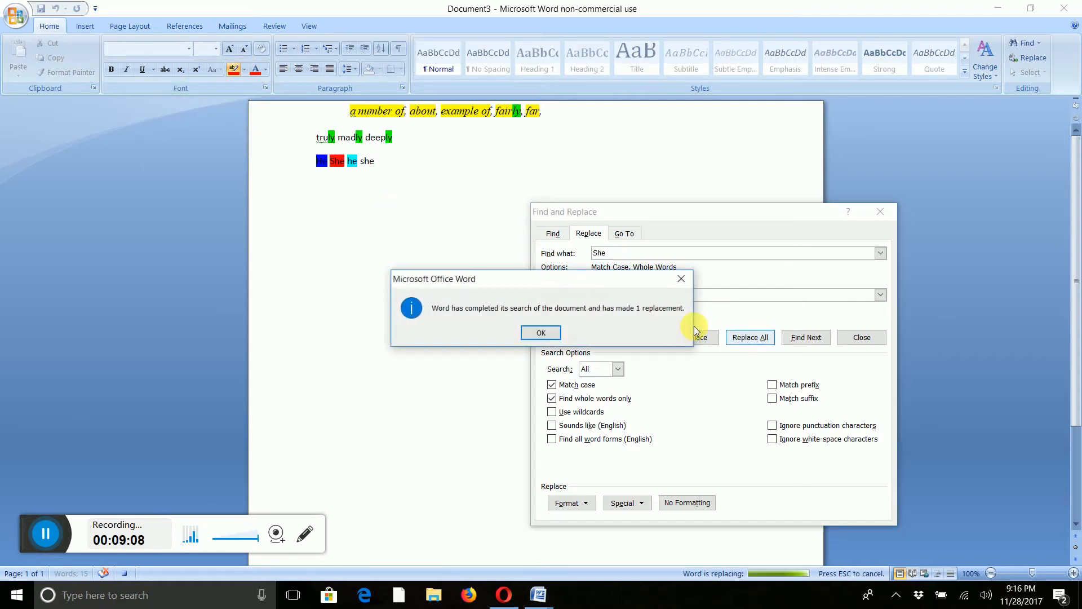
left_click(550, 333)
Set find and replace text to 'she' and replace all matches.
type("she")
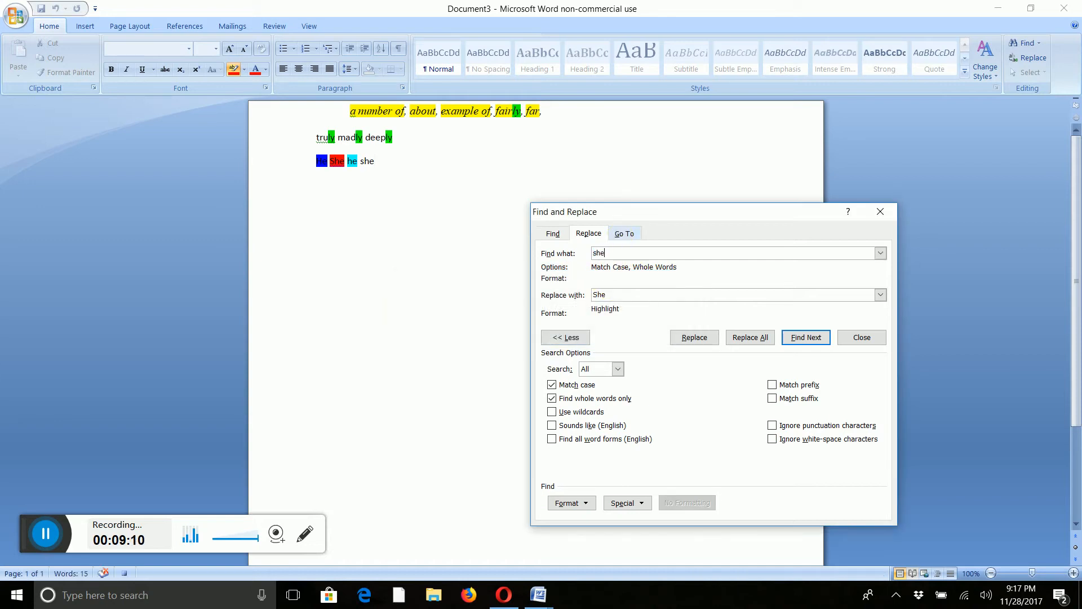
double_click(615, 294)
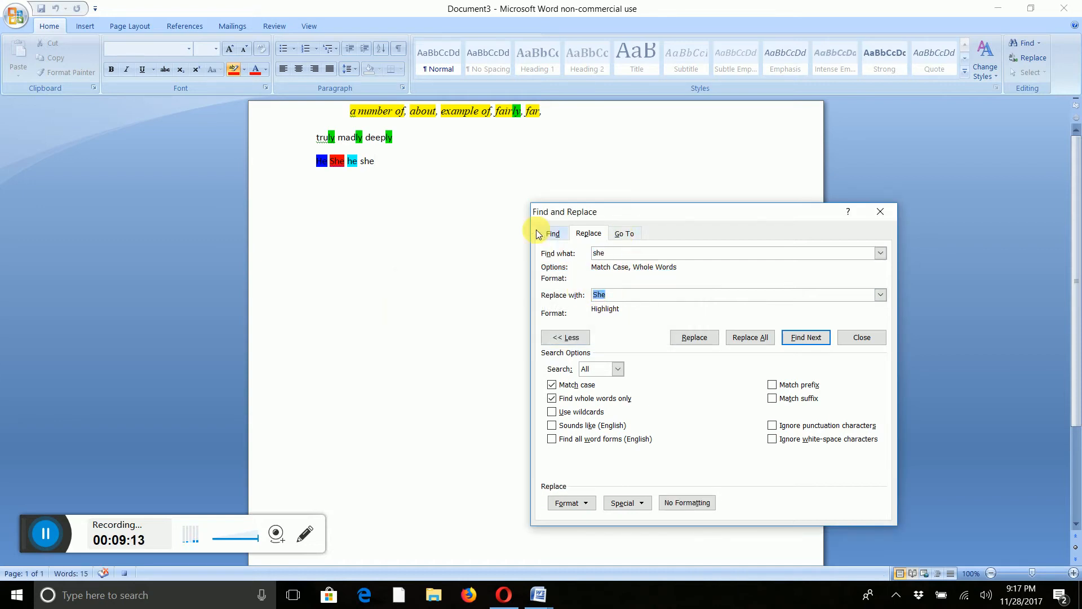
type("s")
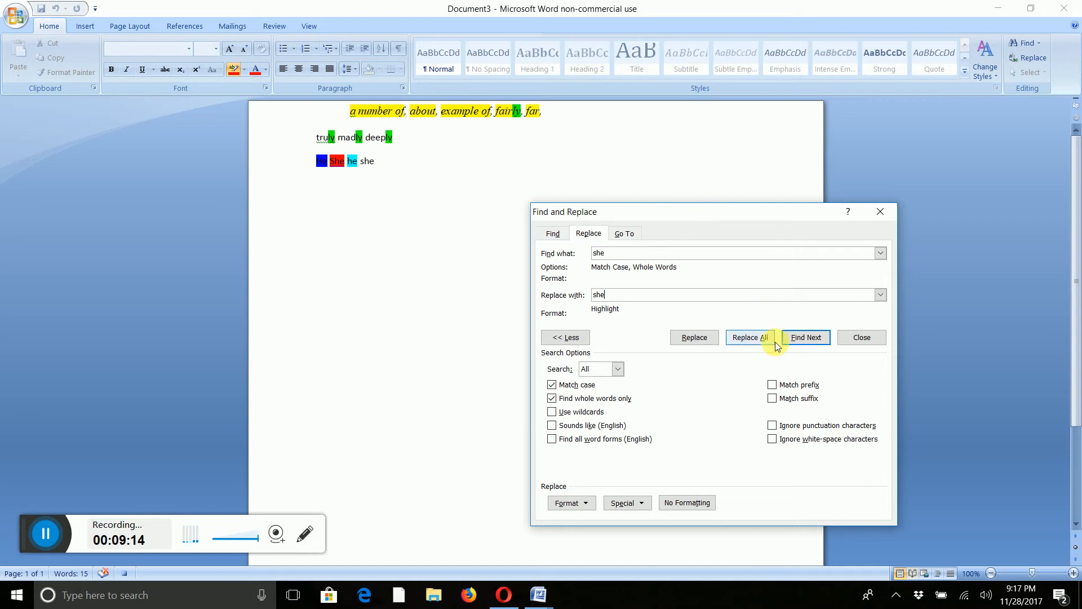
left_click(760, 337)
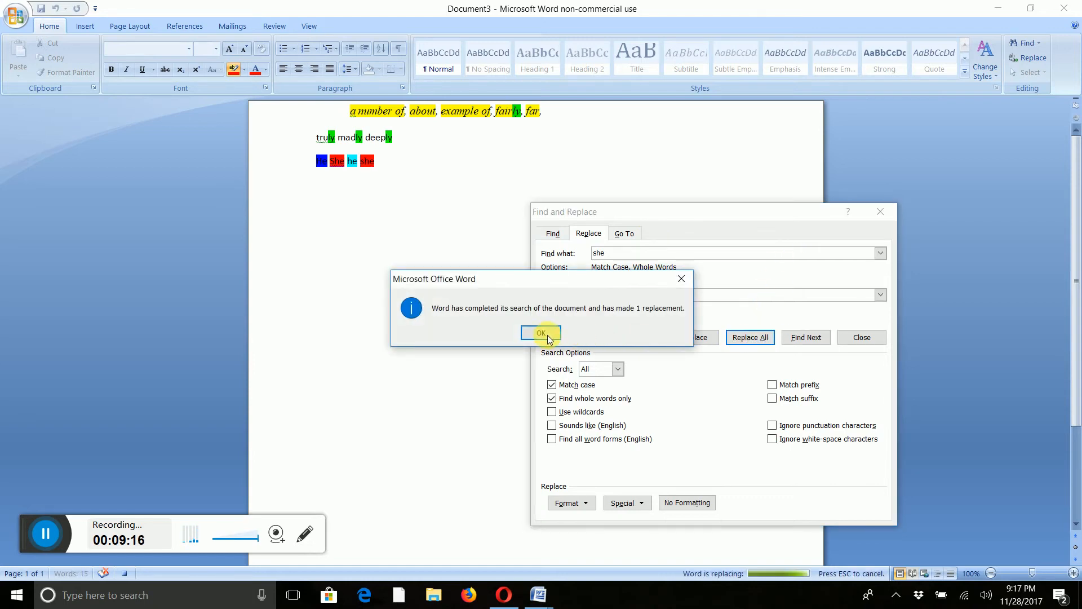
left_click(541, 334)
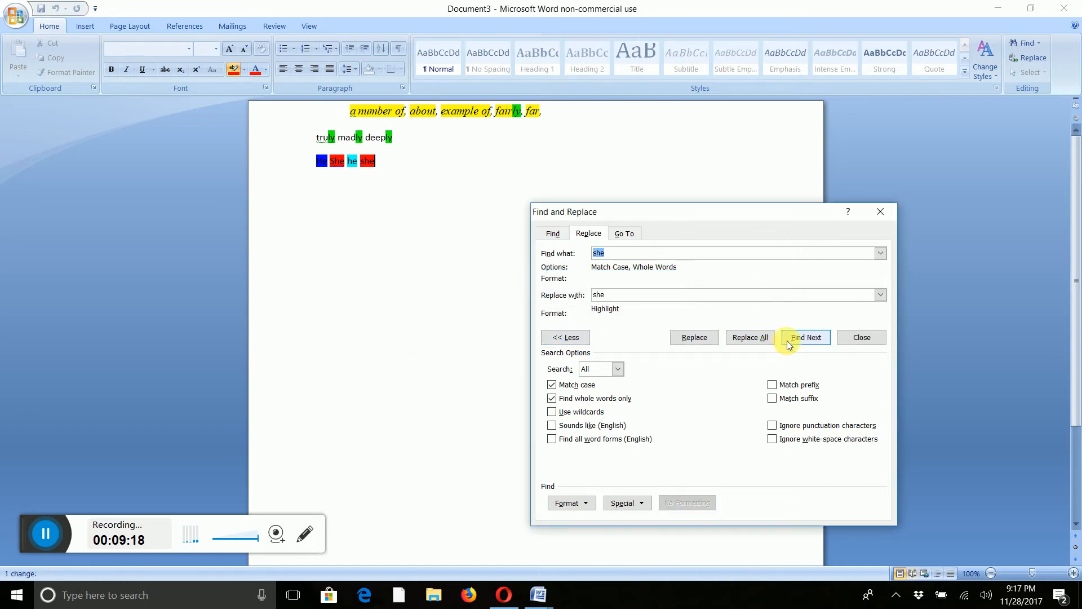
Change the highlight colour to pink and replace all 'she' matches again.
left_click(244, 70)
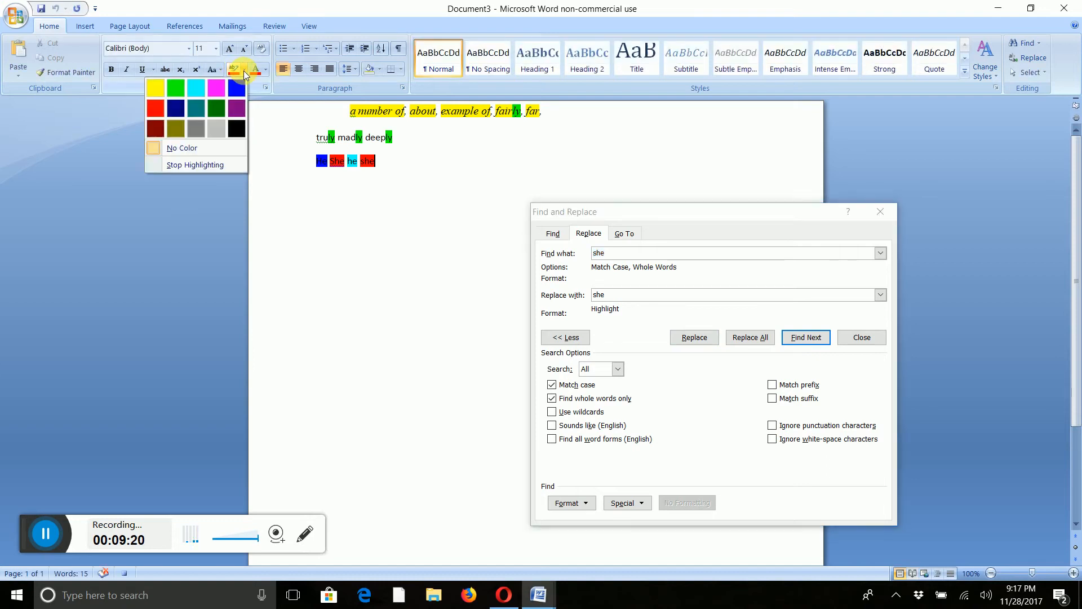
left_click(216, 87)
left_click(746, 337)
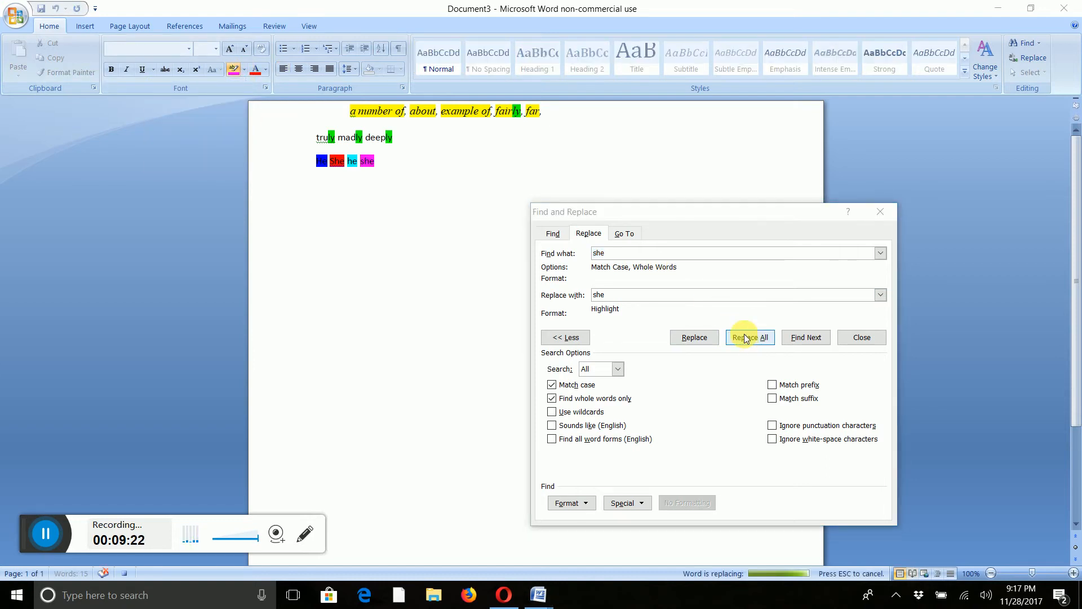
left_click(544, 335)
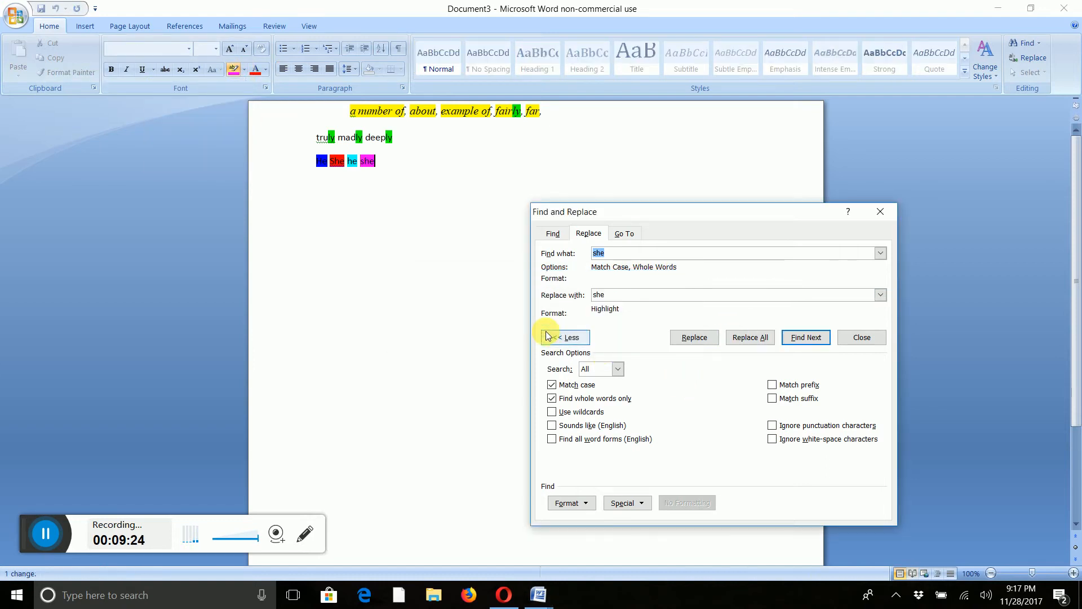
Stop recording the macro.
left_click(309, 26)
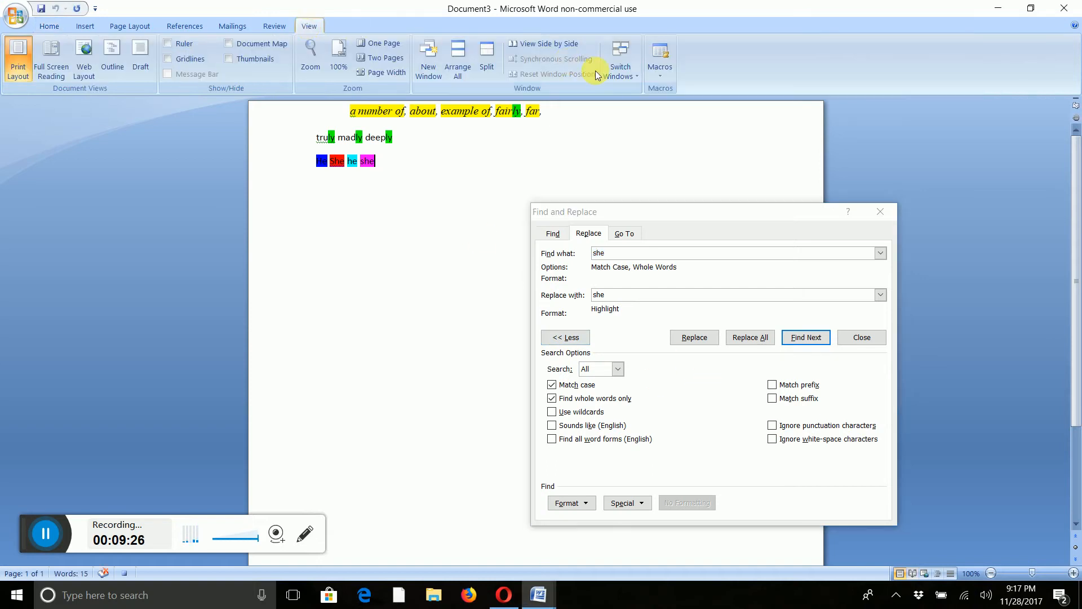
left_click(658, 69)
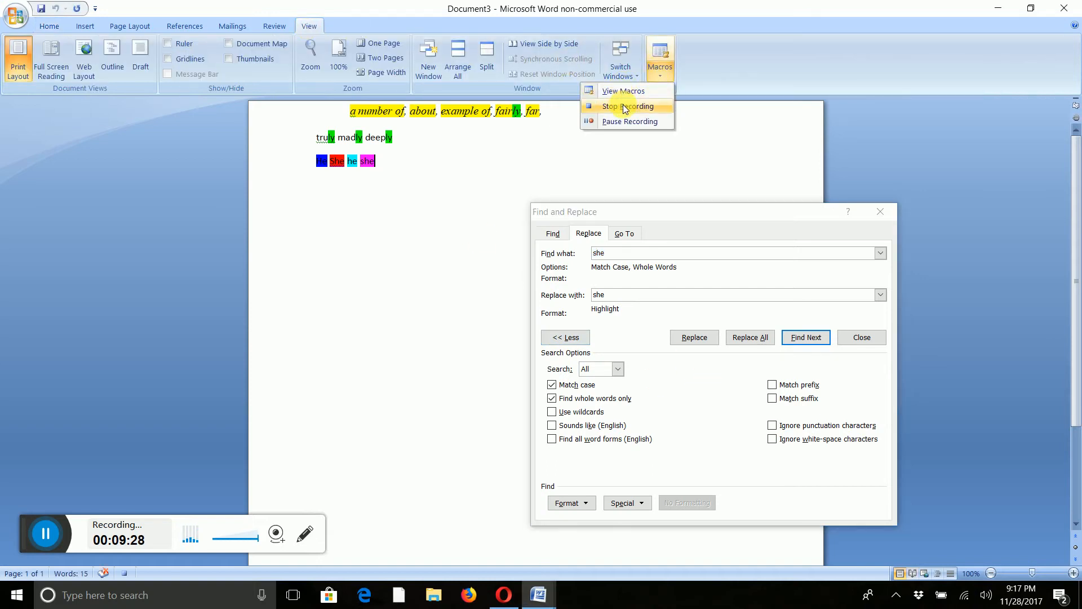
left_click(625, 107)
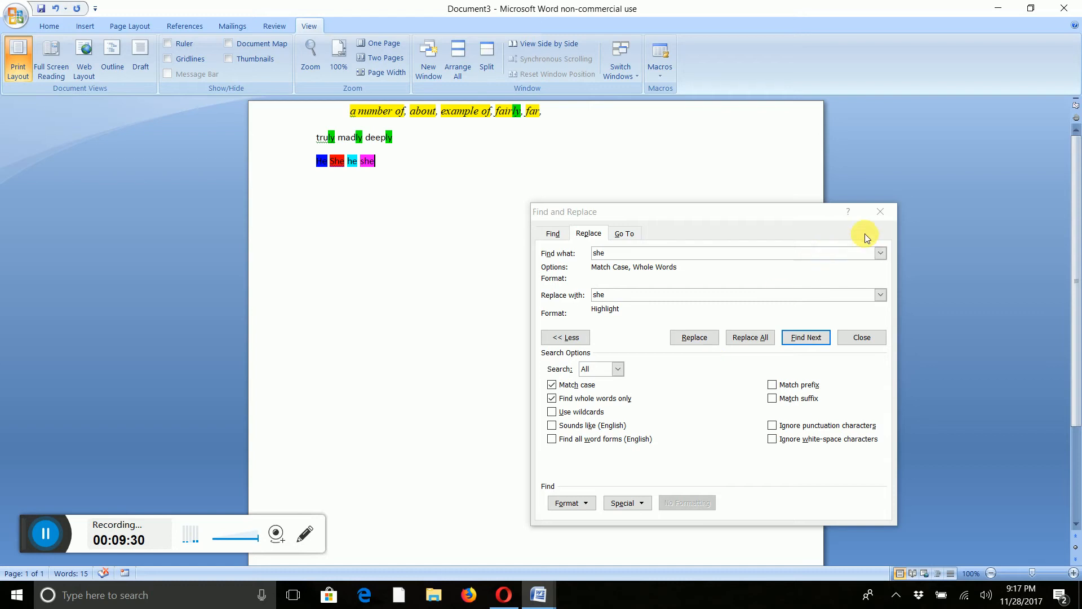
Close Find and Replace and remove the highlighting from the pronoun line.
left_click(875, 213)
left_click_drag(404, 163, 223, 145)
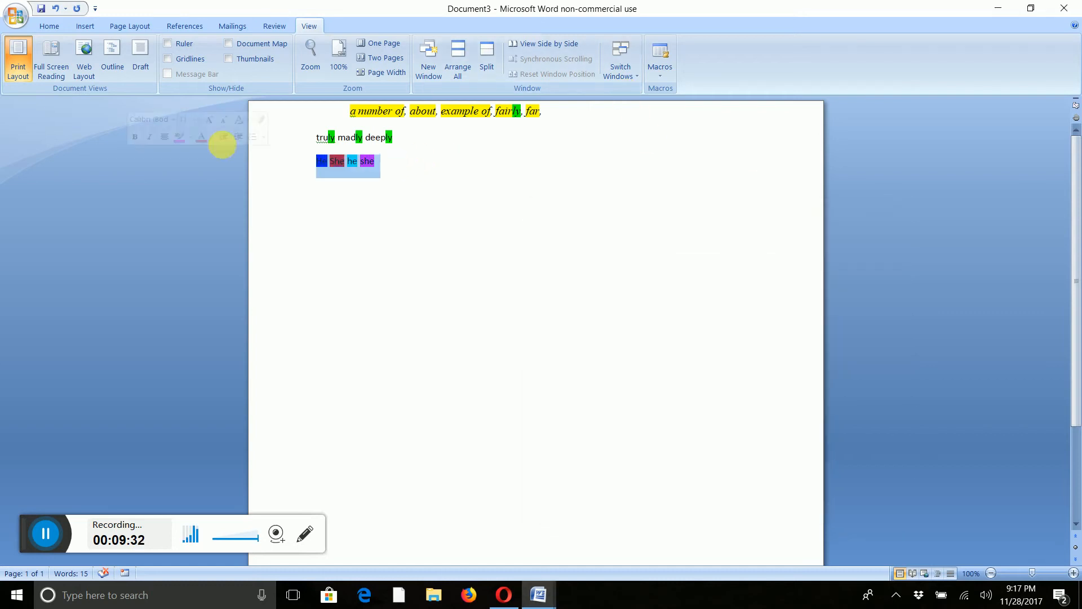
left_click(48, 25)
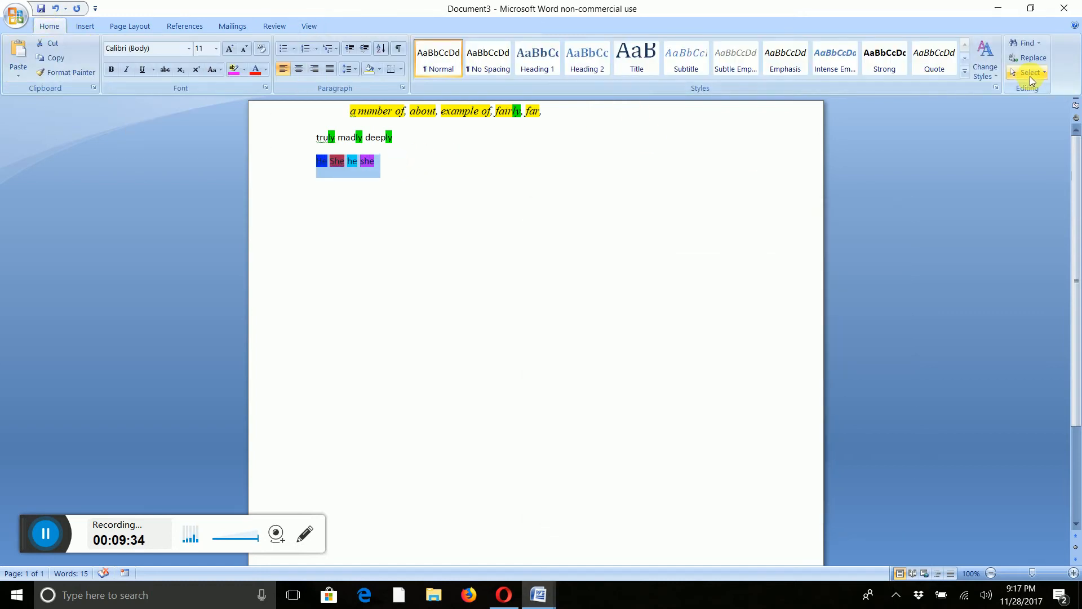
left_click(244, 70)
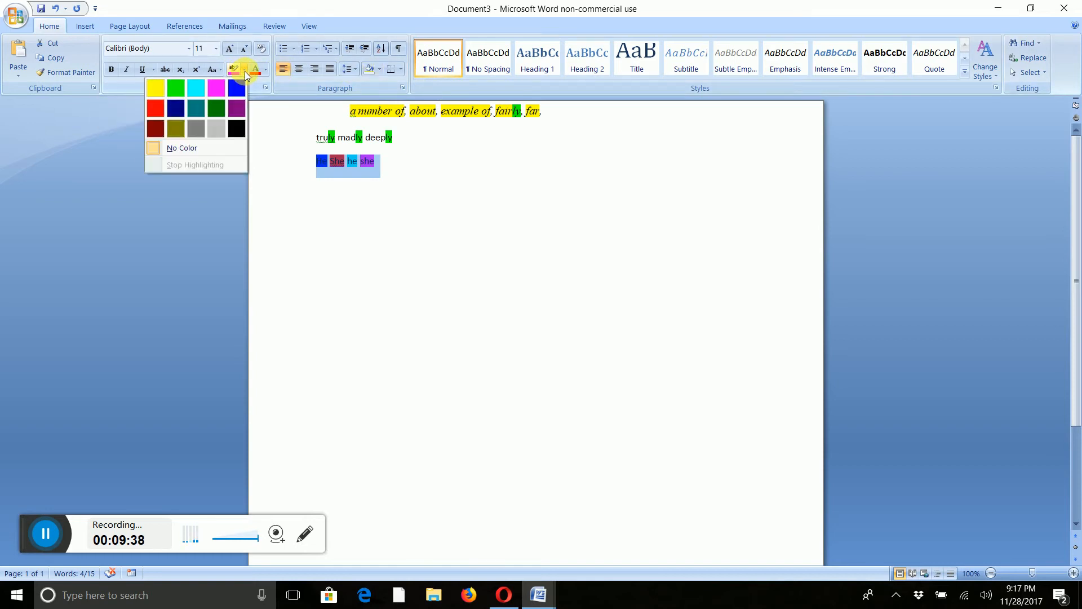
left_click(194, 148)
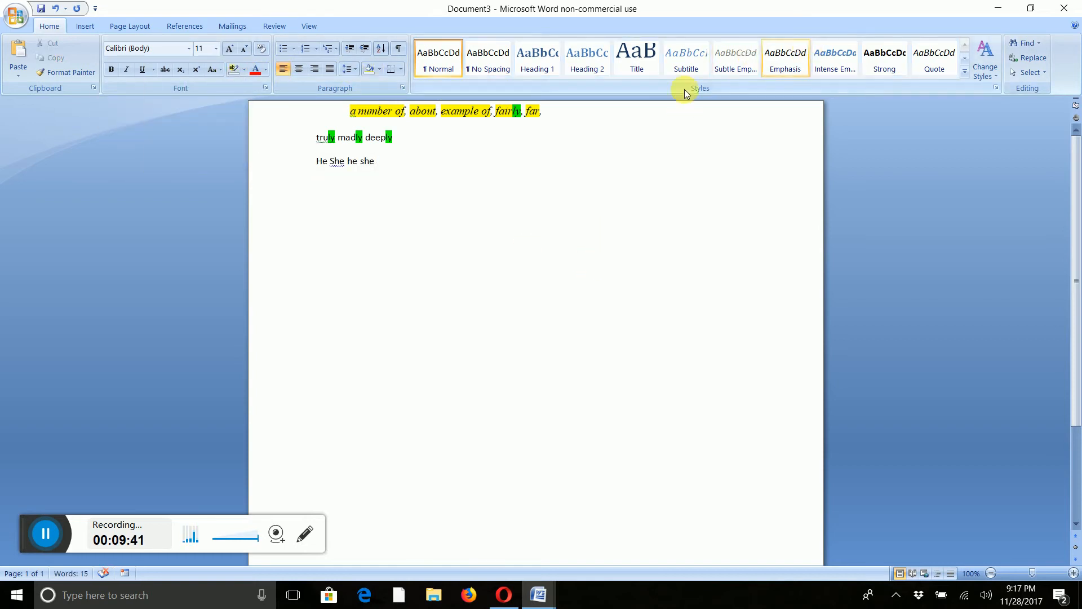
Run the PronounClusterWeasels macro on the document.
left_click(347, 162)
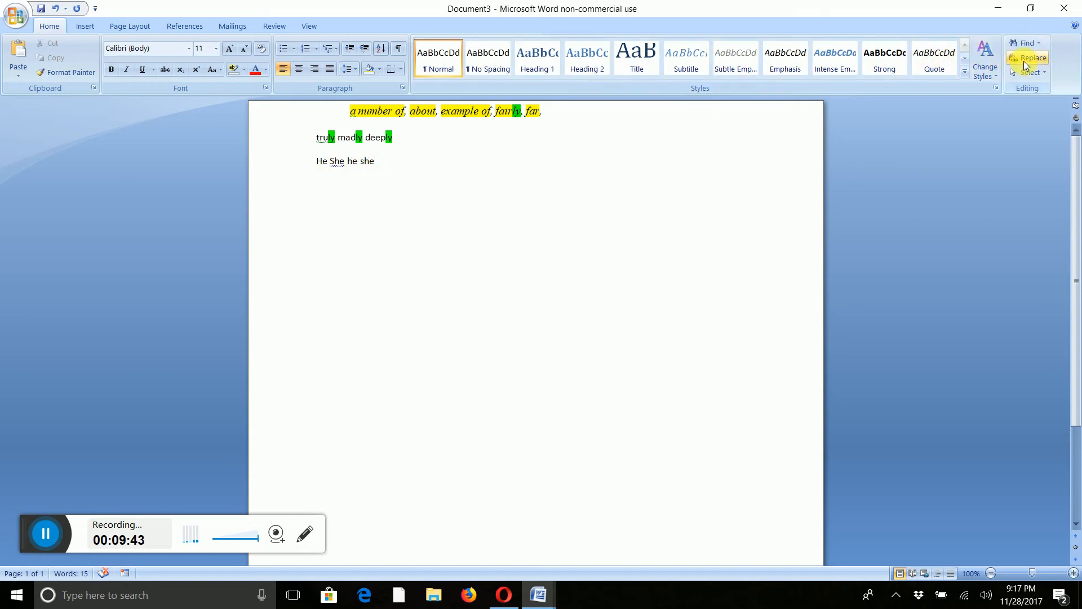
left_click(309, 26)
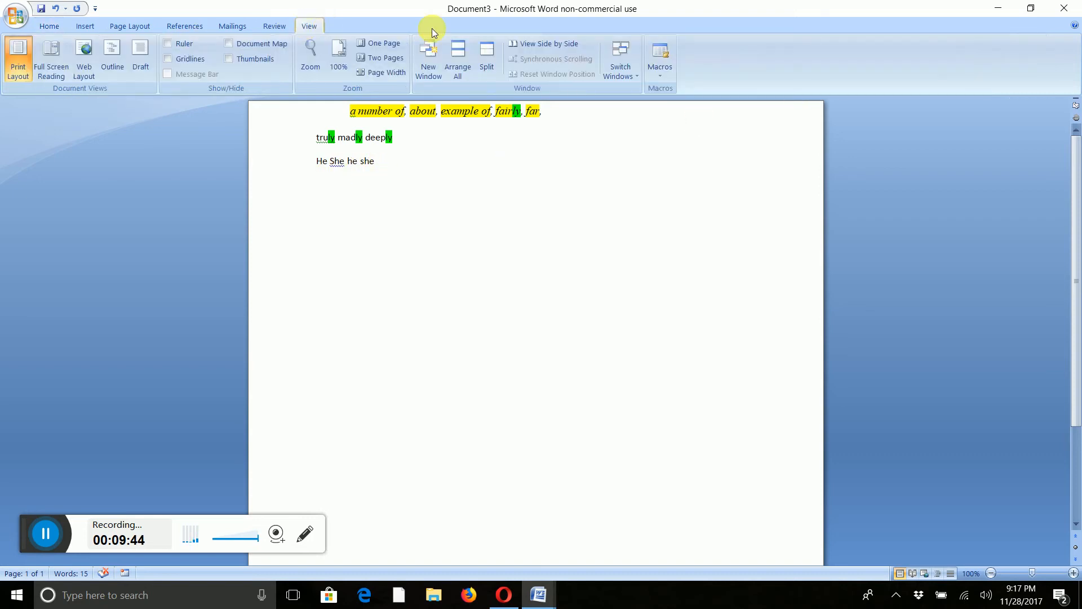
left_click(667, 67)
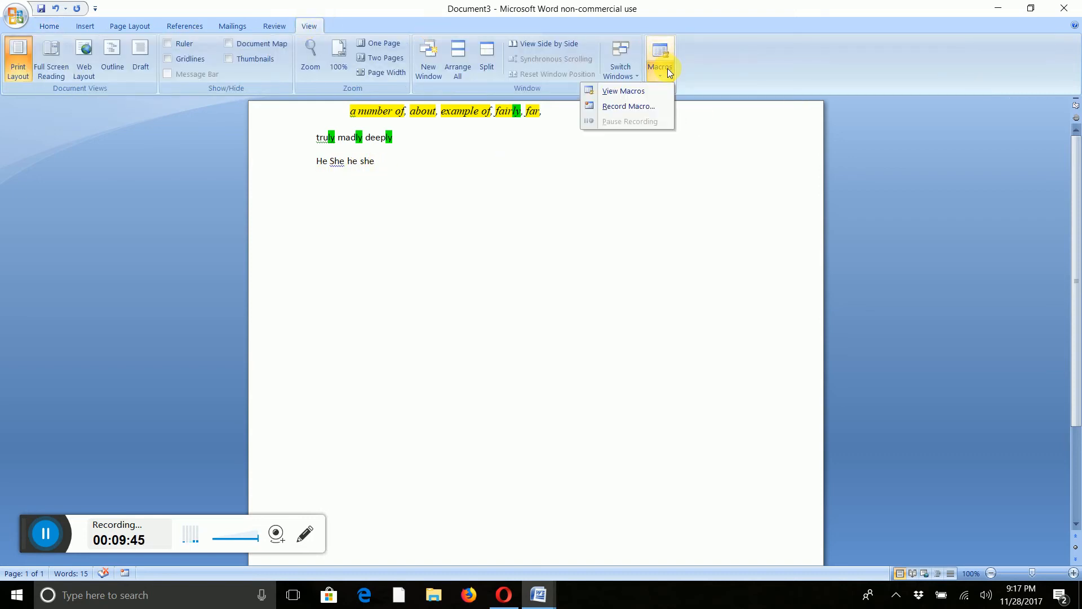
left_click(626, 93)
left_click(443, 219)
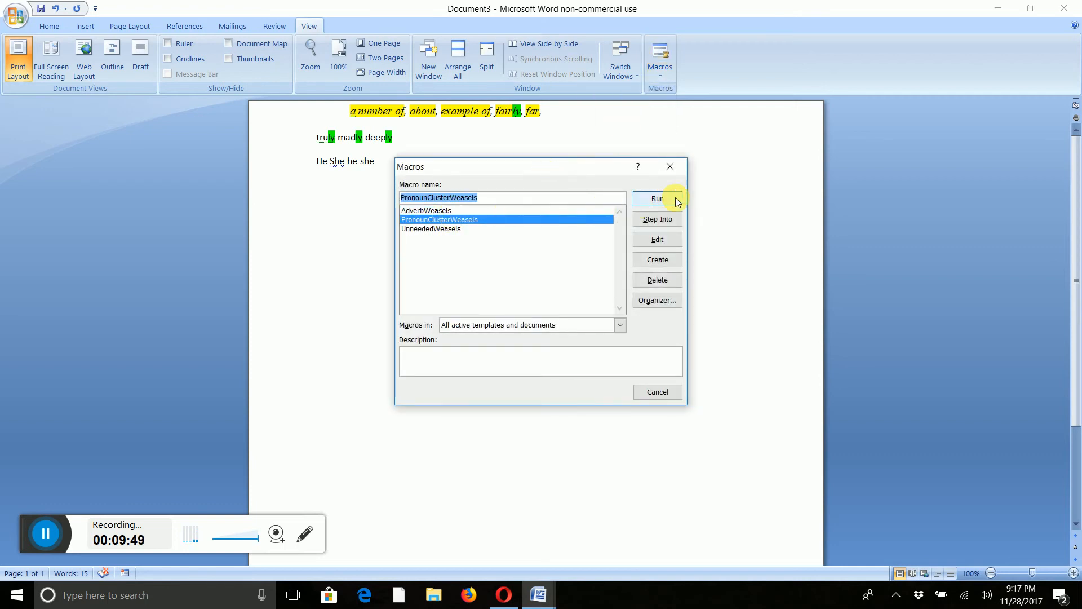
left_click(657, 199)
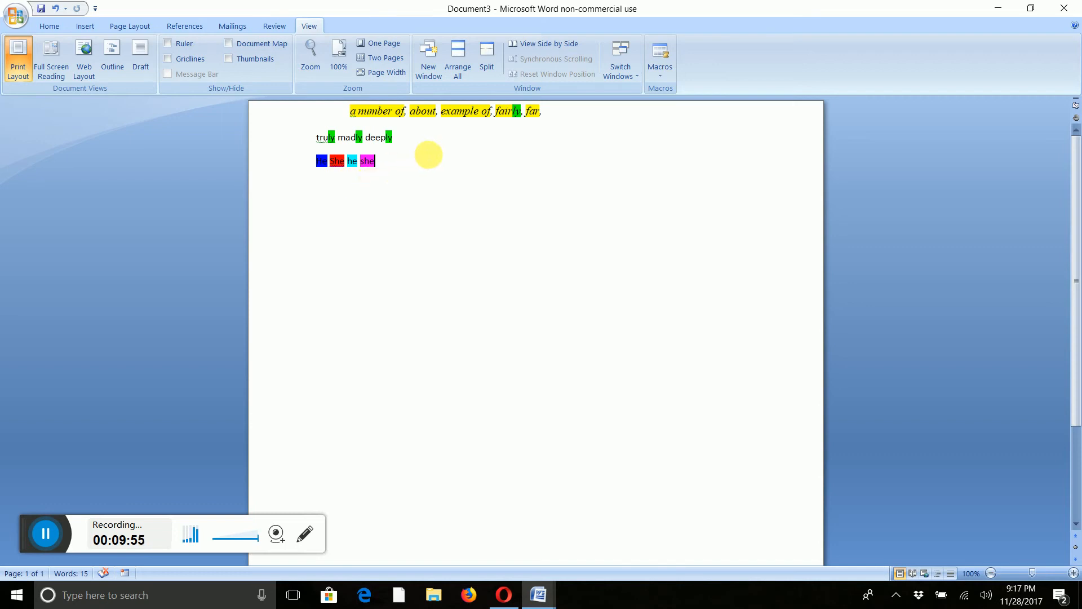
Open the PronounClusterWeasels code for editing and delete the duplicated 'she' find-and-replace block that precedes the pink highlight setting.
left_click(658, 68)
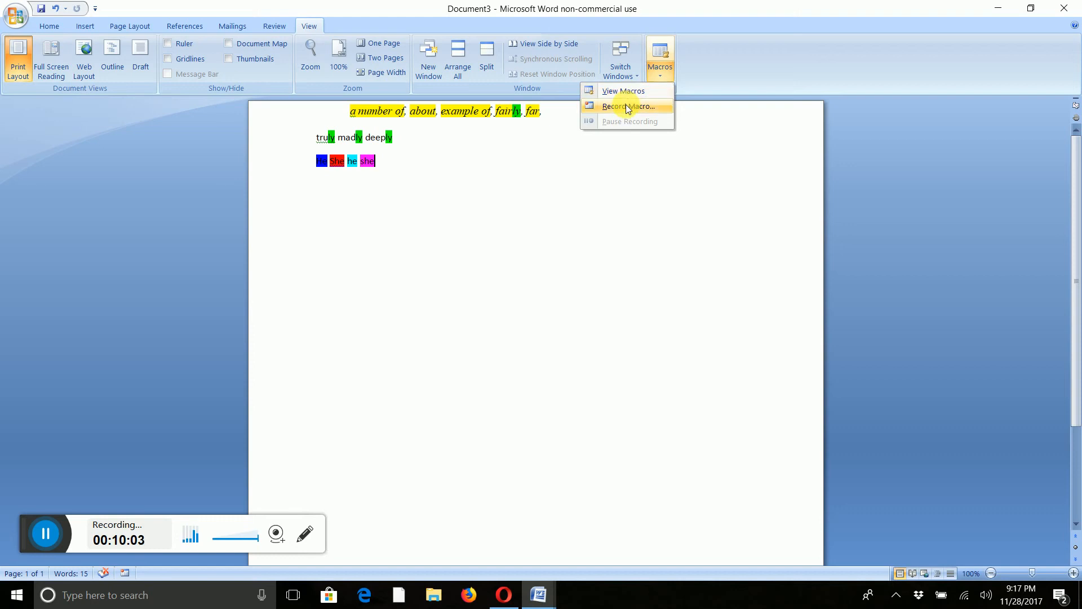
left_click(622, 94)
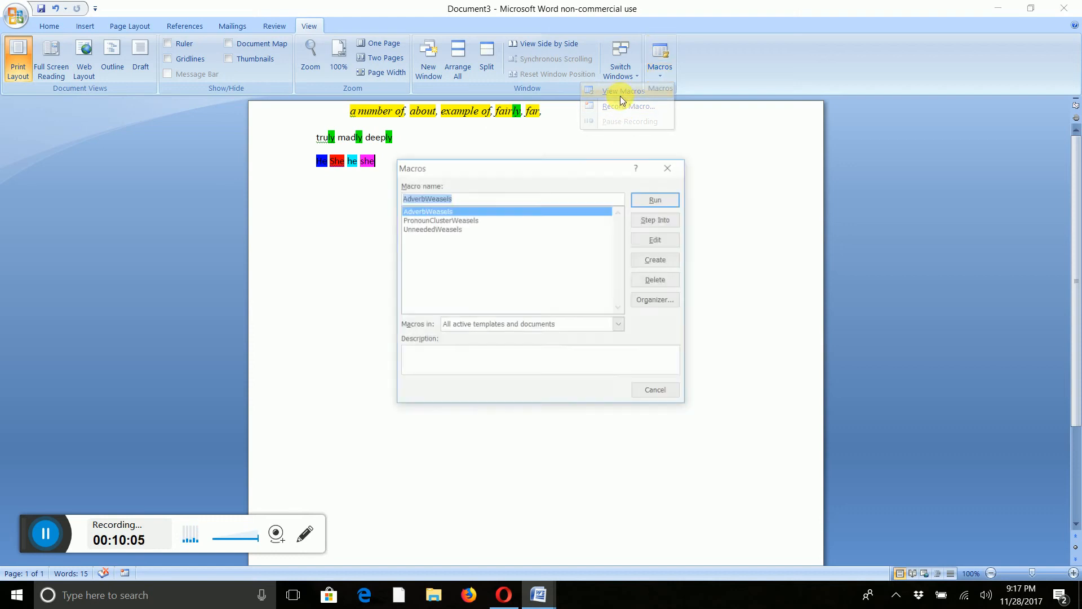
left_click(443, 220)
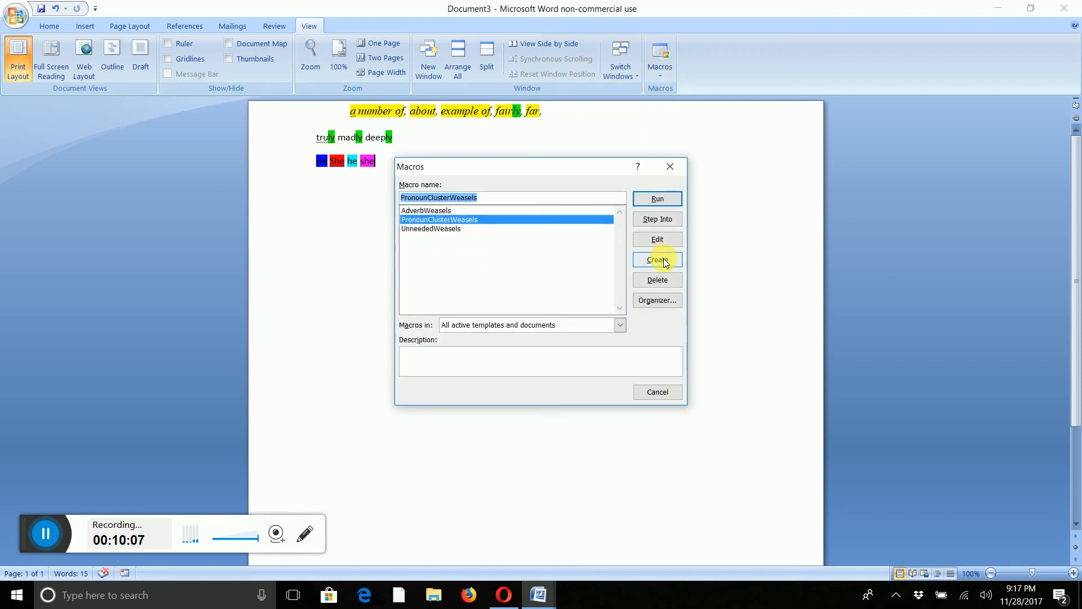
left_click(657, 239)
scroll(486, 295, "down", 10)
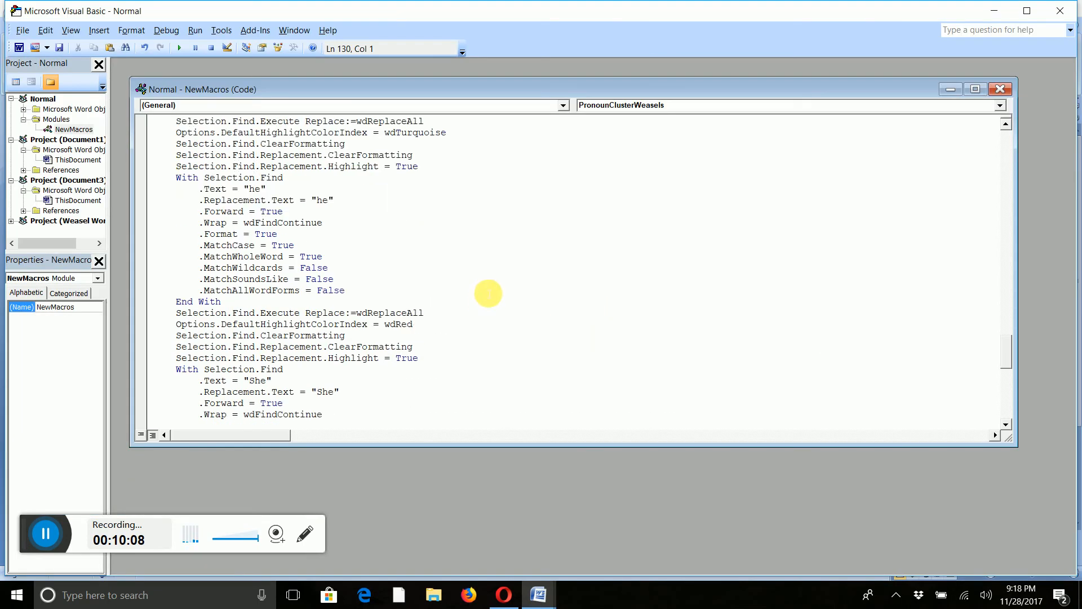
scroll(488, 294, "down", 10)
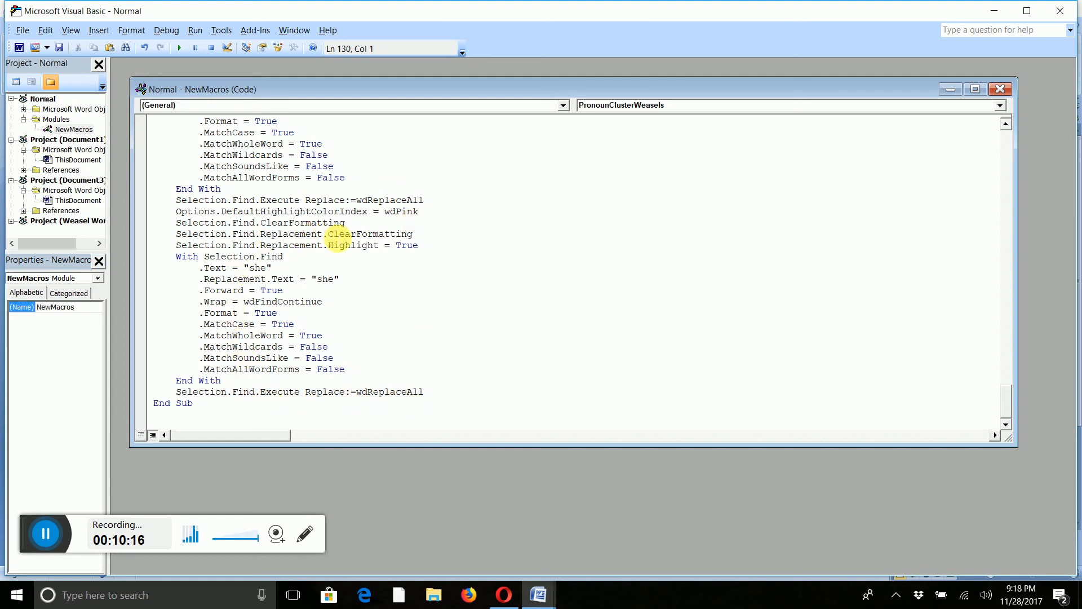
scroll(338, 245, "up", 4)
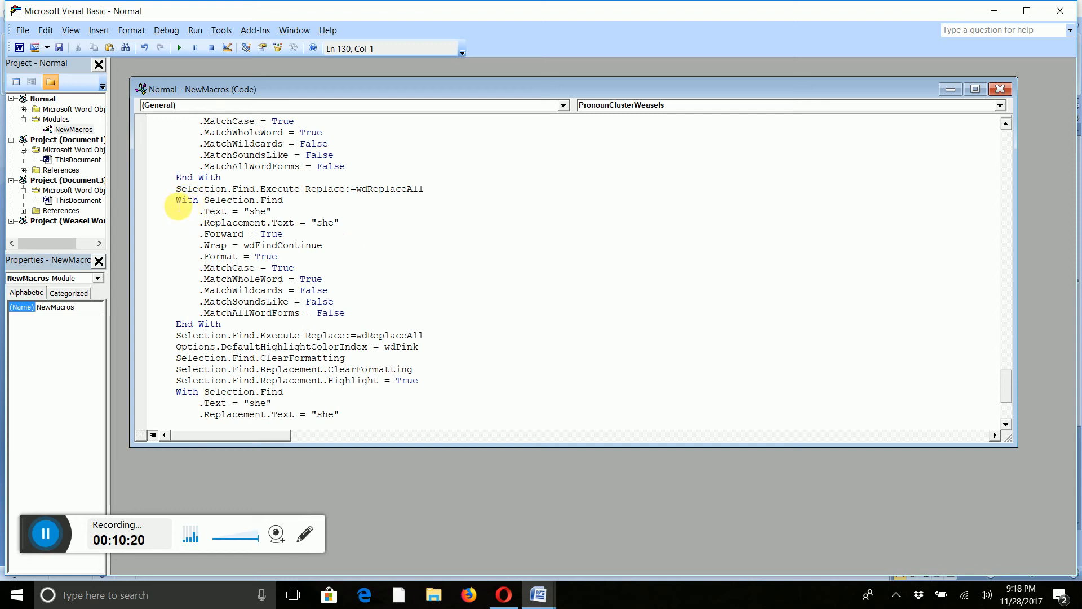
left_click_drag(178, 203, 432, 336)
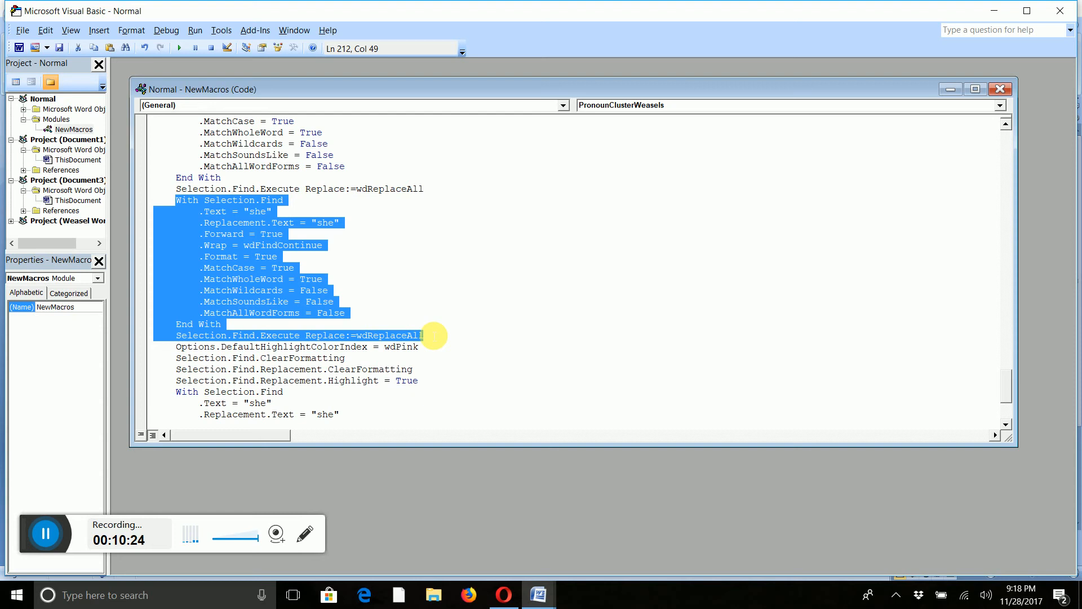
scroll(459, 263, "up", 4)
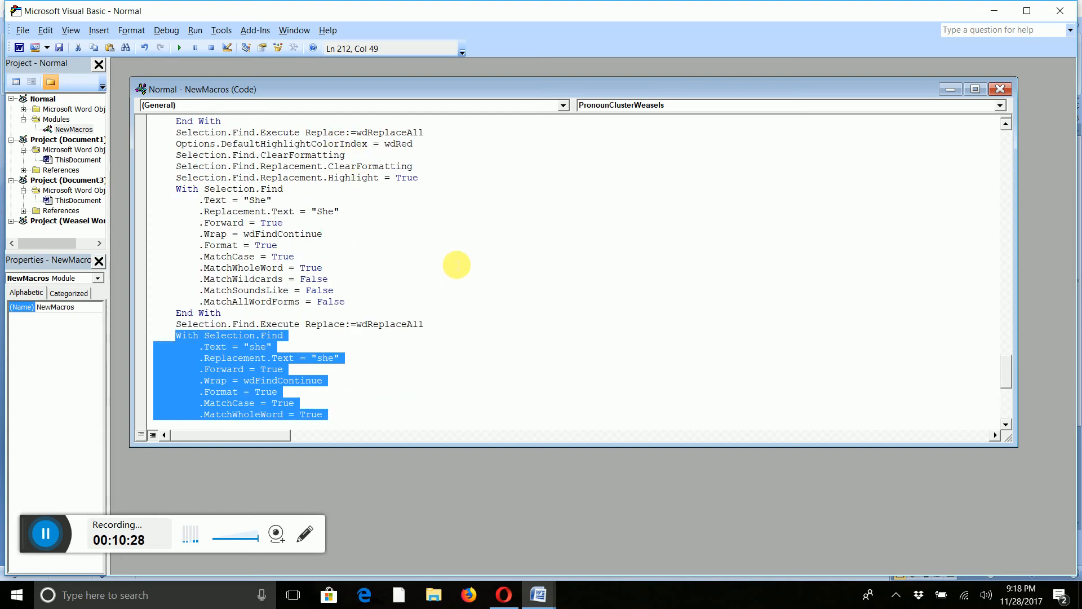
scroll(456, 264, "down", 2)
scroll(451, 263, "down", 6)
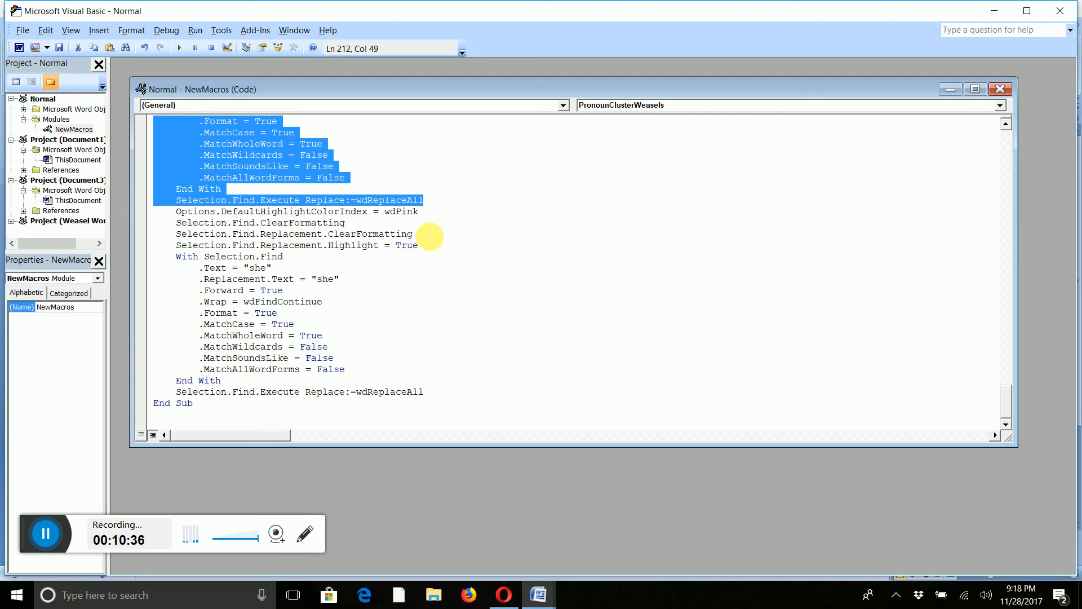
key("Delete")
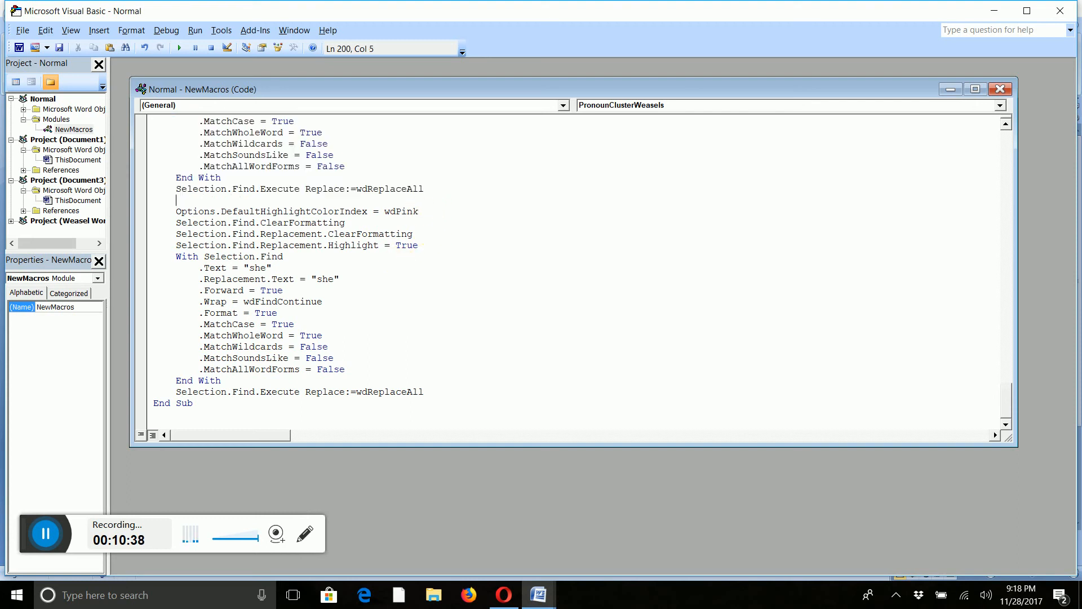
scroll(445, 249, "up", 1)
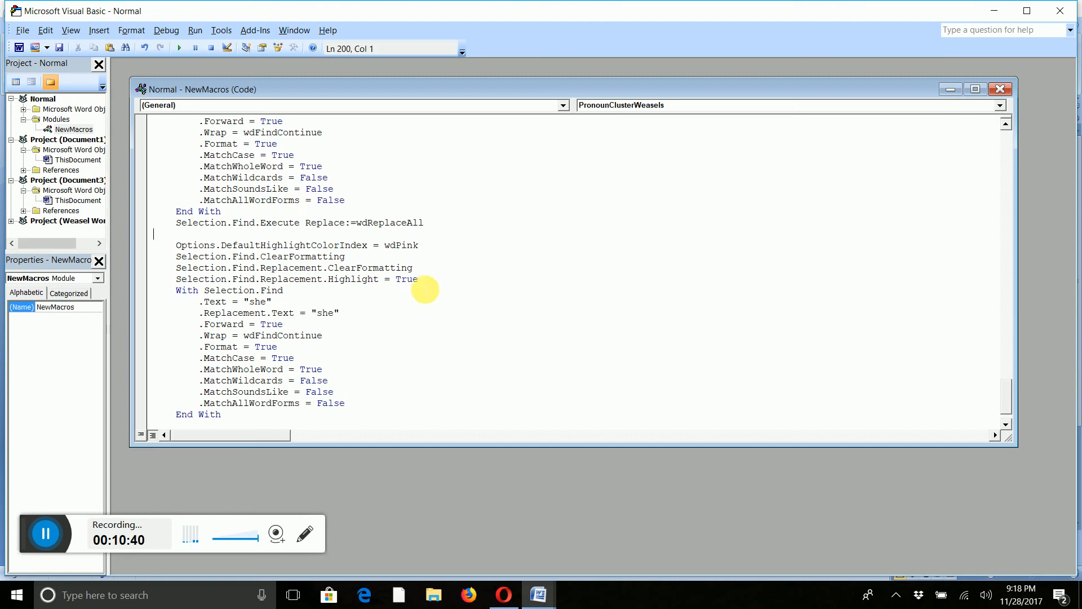
key("BackSpace")
Review the edited macro code and close the Visual Basic editor.
scroll(469, 270, "up", 4)
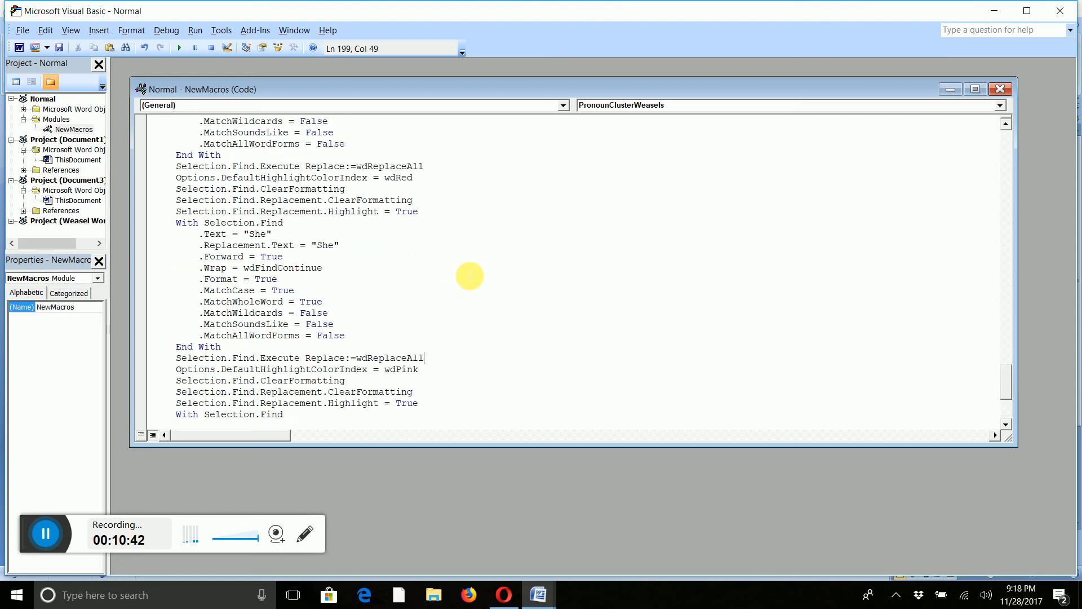
scroll(431, 273, "down", 2)
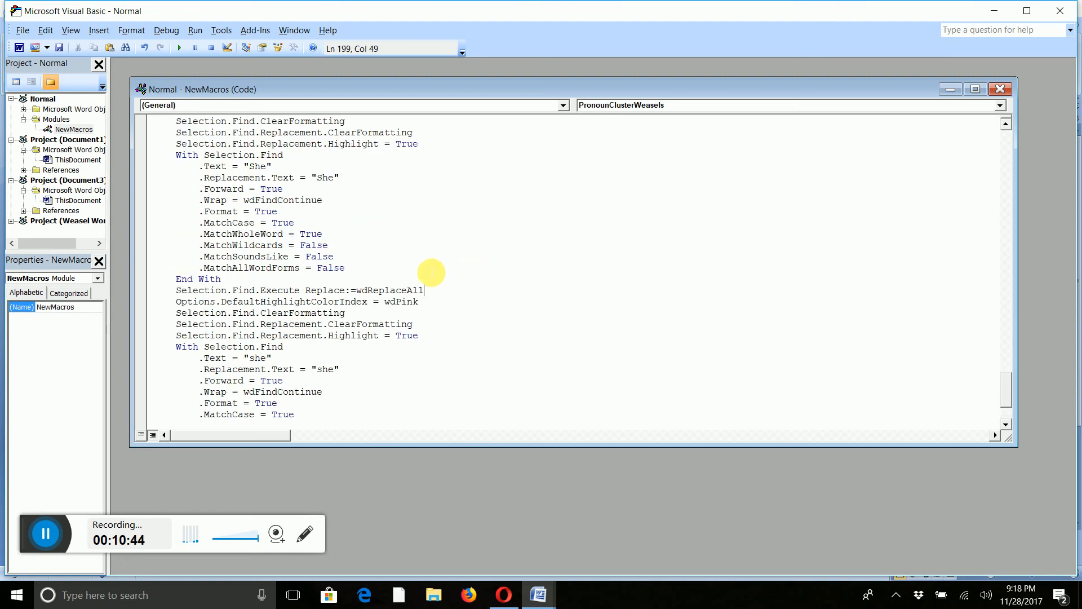
scroll(431, 273, "down", 3)
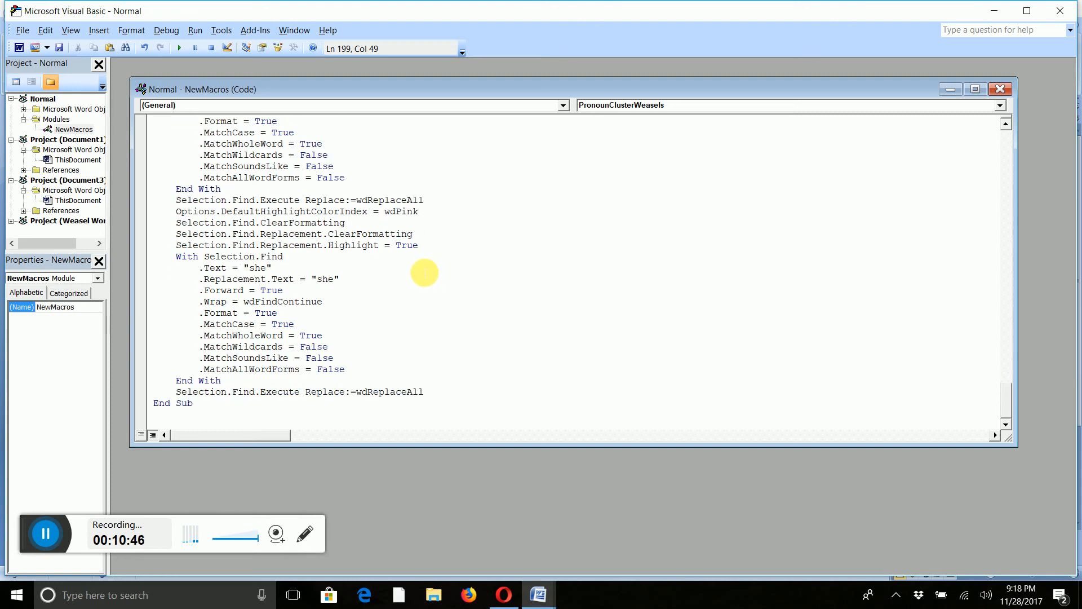
left_click(1000, 90)
left_click(1071, 19)
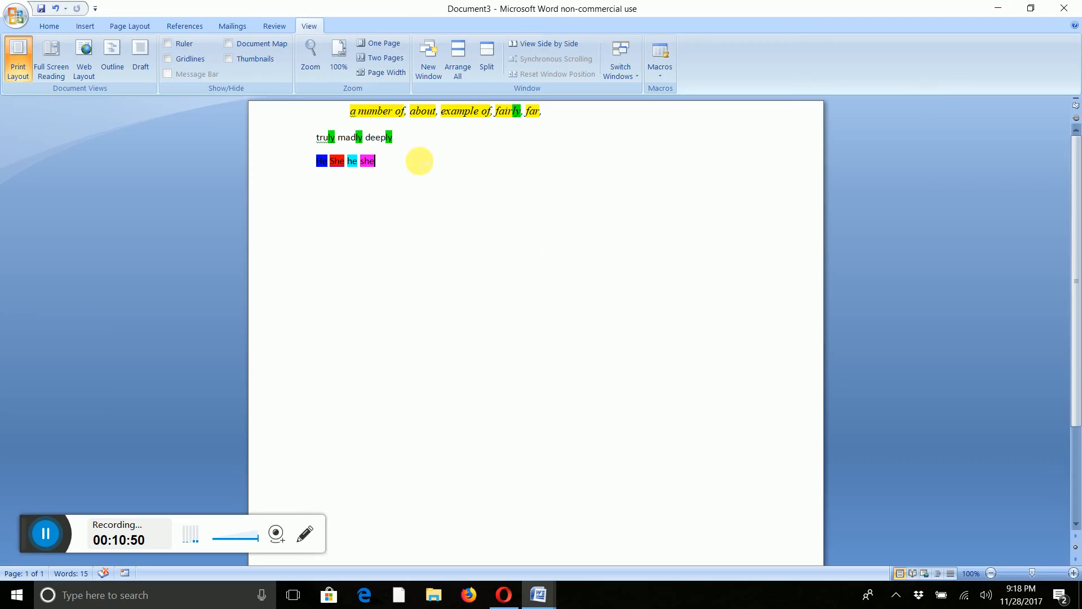
Select all document text and remove all highlighting.
left_click(274, 165)
left_click(49, 26)
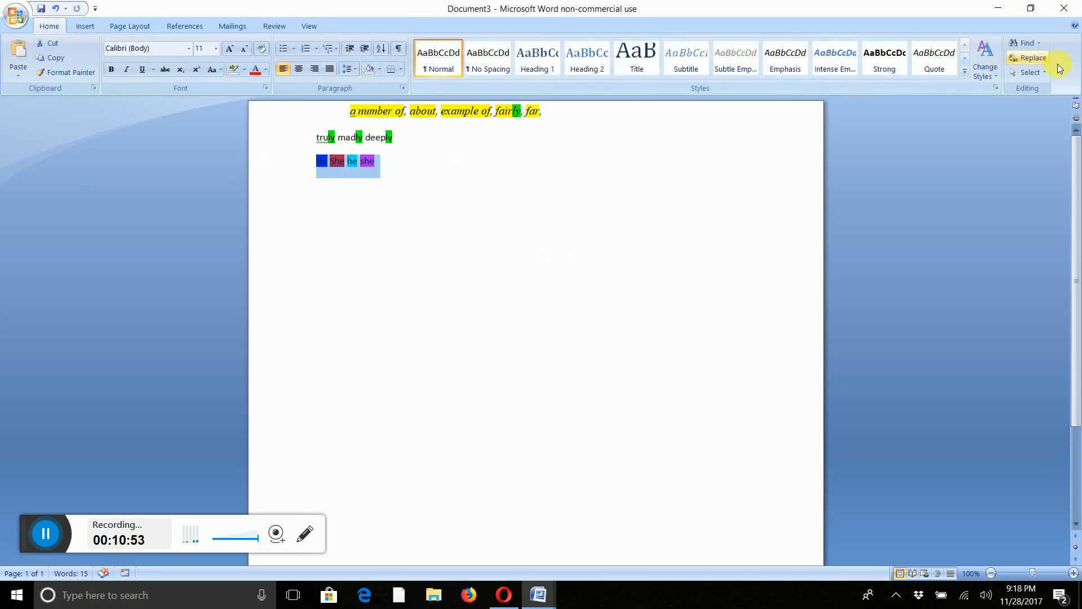
left_click(1030, 74)
left_click(954, 87)
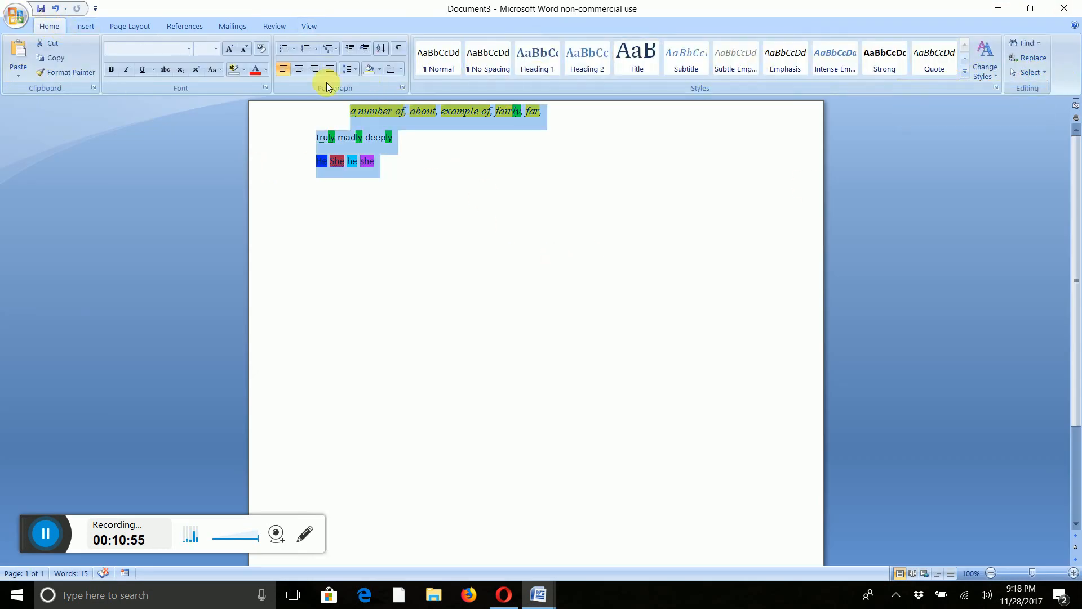
left_click(231, 73)
left_click(494, 218)
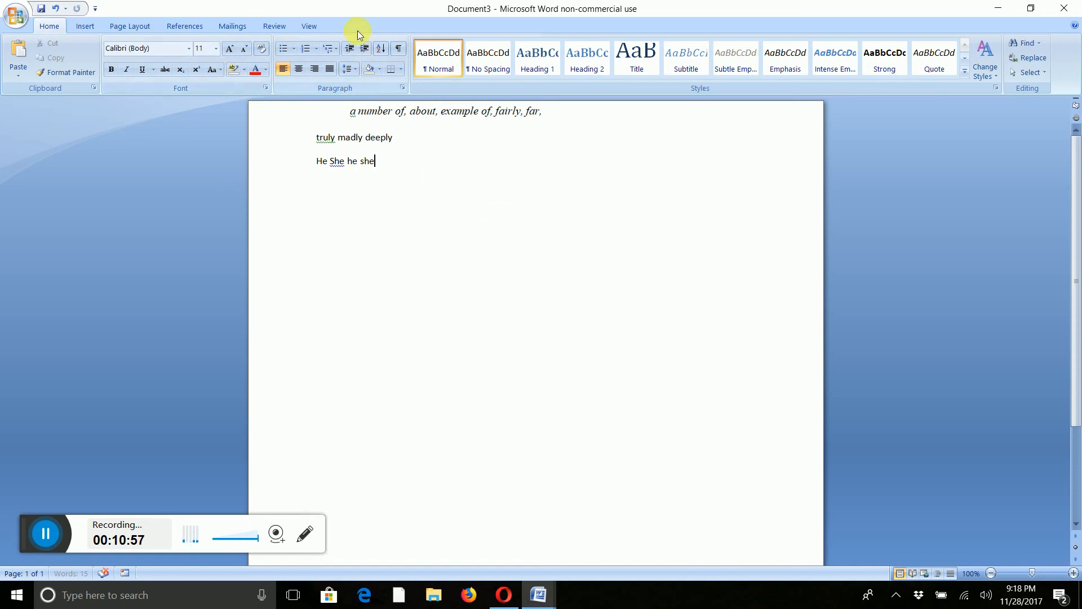
Rerun the edited PronounClusterWeasels macro to test it.
left_click(309, 25)
left_click(664, 67)
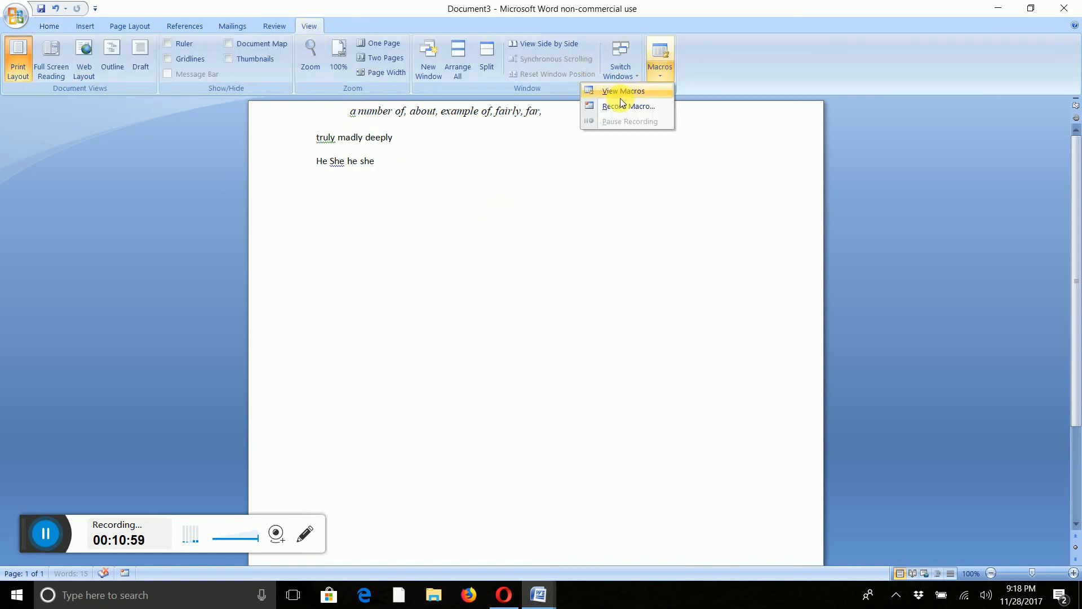
left_click(623, 95)
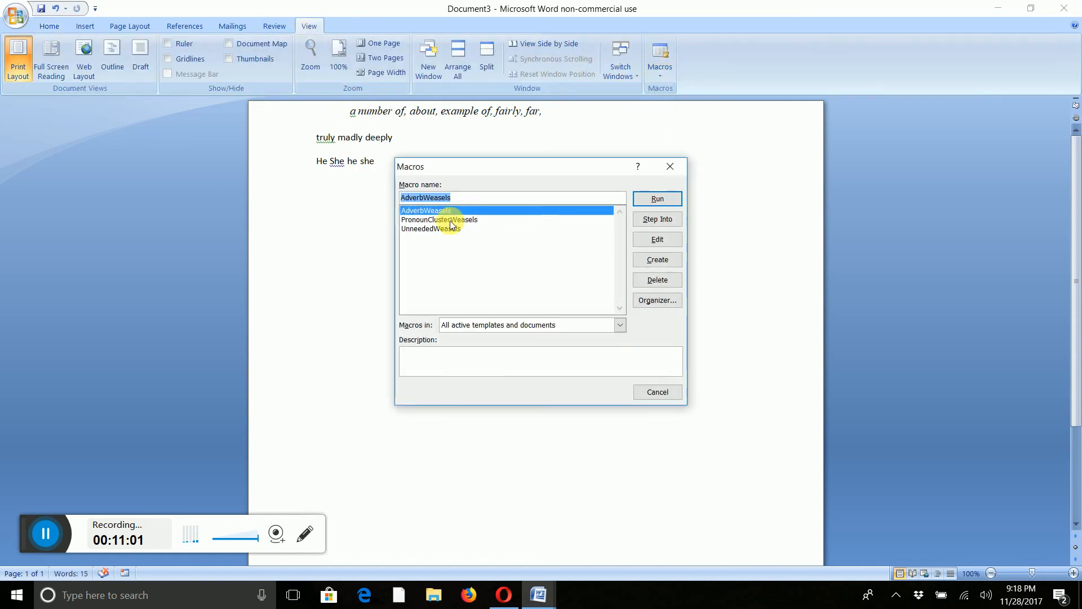
left_click(439, 219)
left_click(657, 199)
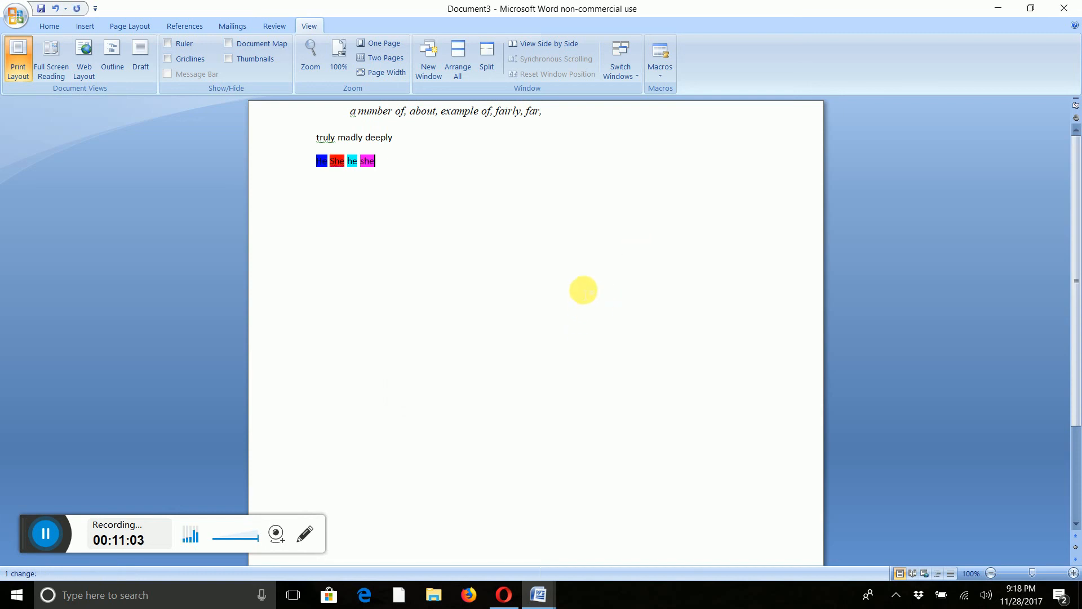